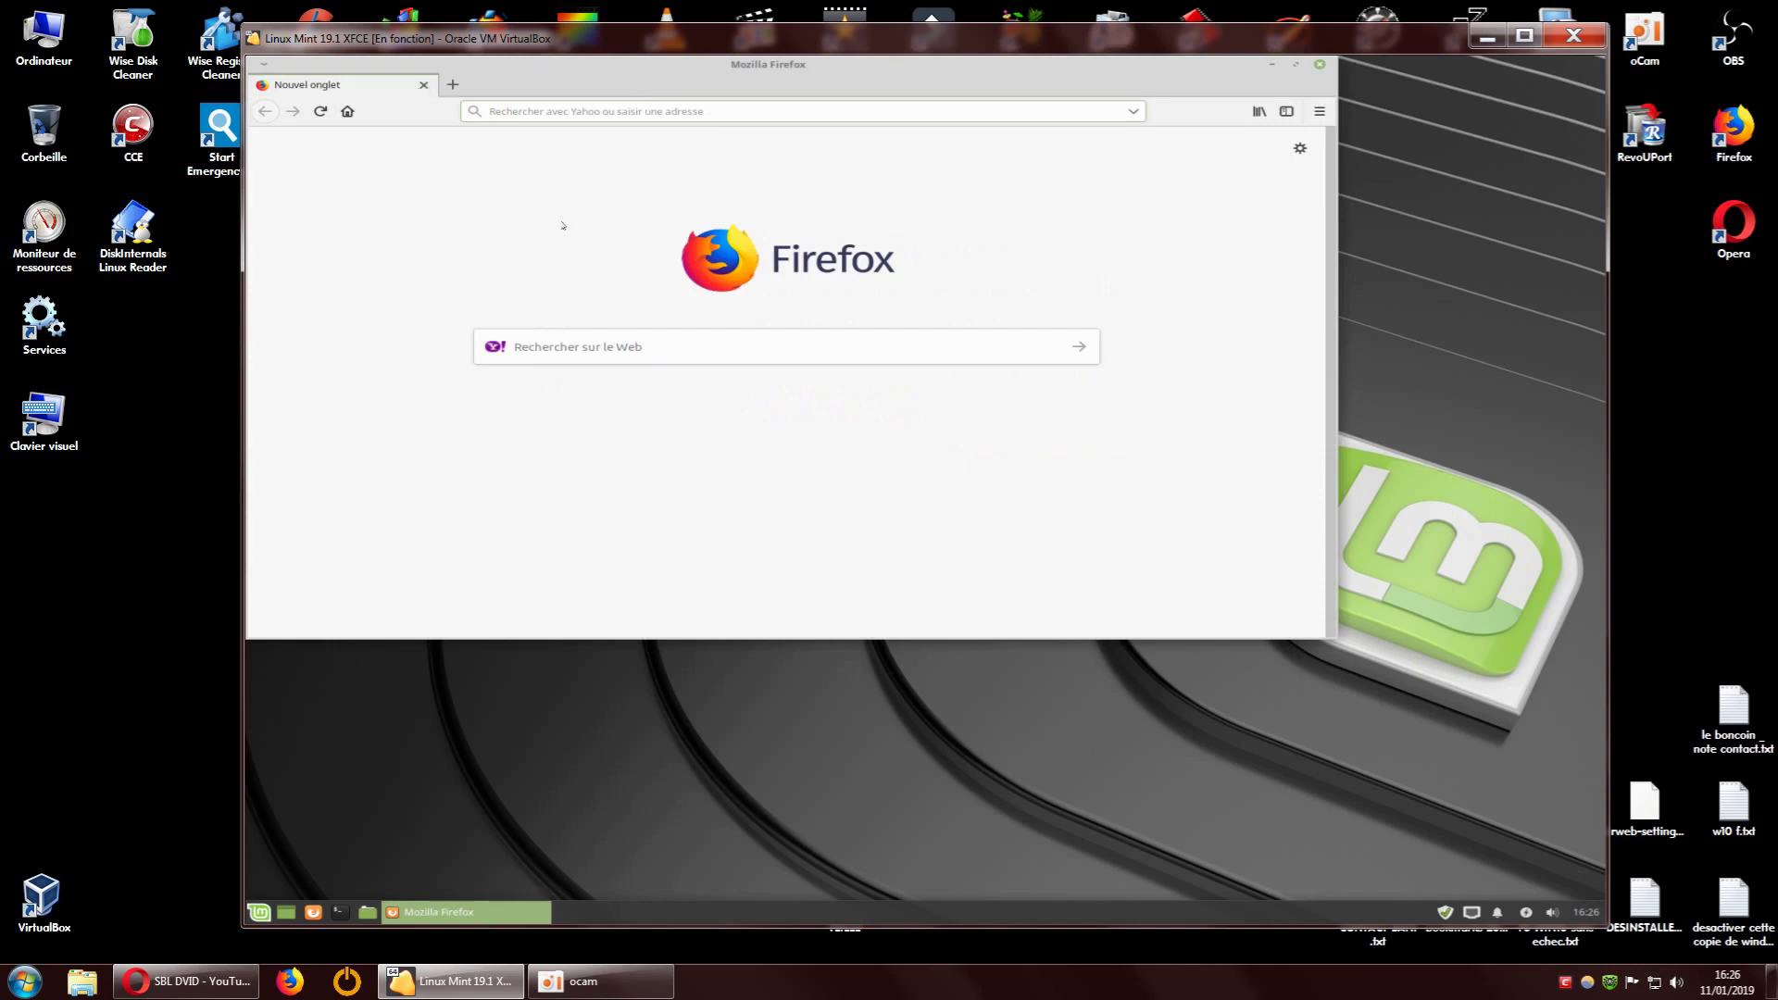
Move the Firefox window away from the desktop corner and enlarge it to fill most of the virtual machine's desktop
drag(1073, 90, 1196, 78)
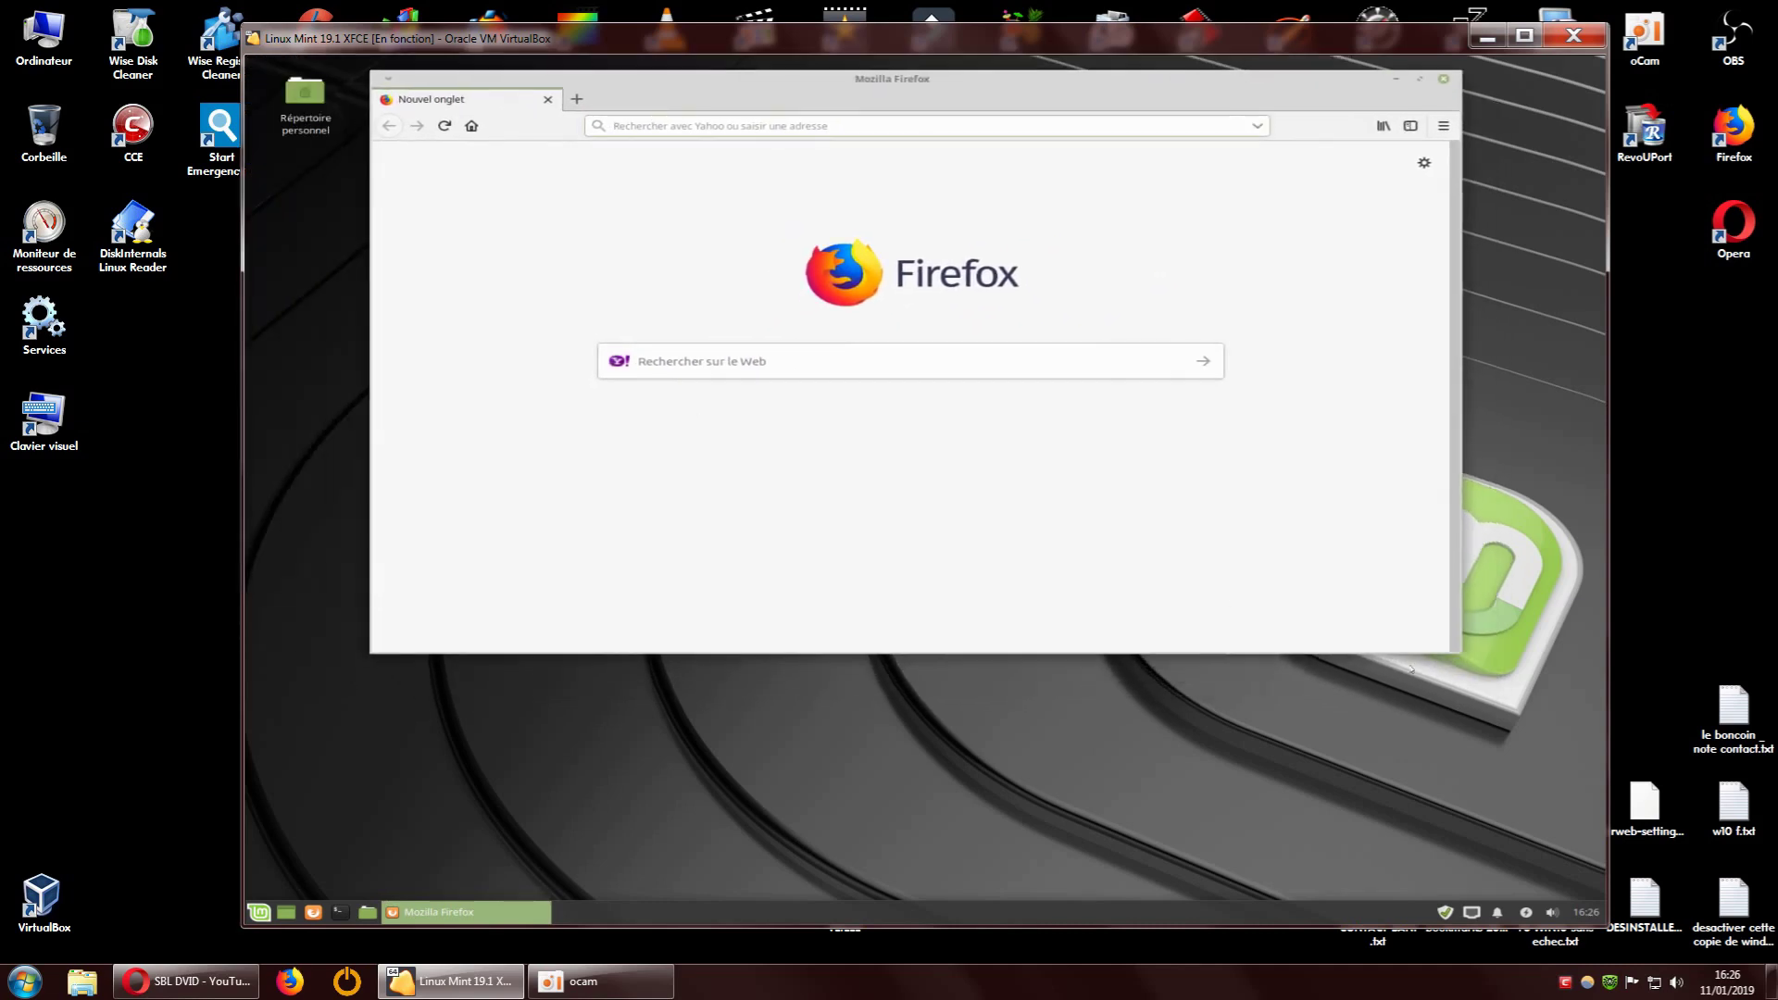
drag(1447, 639, 1519, 861)
mouse_move(1214, 183)
mouse_down()
mouse_move(1170, 194)
mouse_move(1206, 194)
mouse_up()
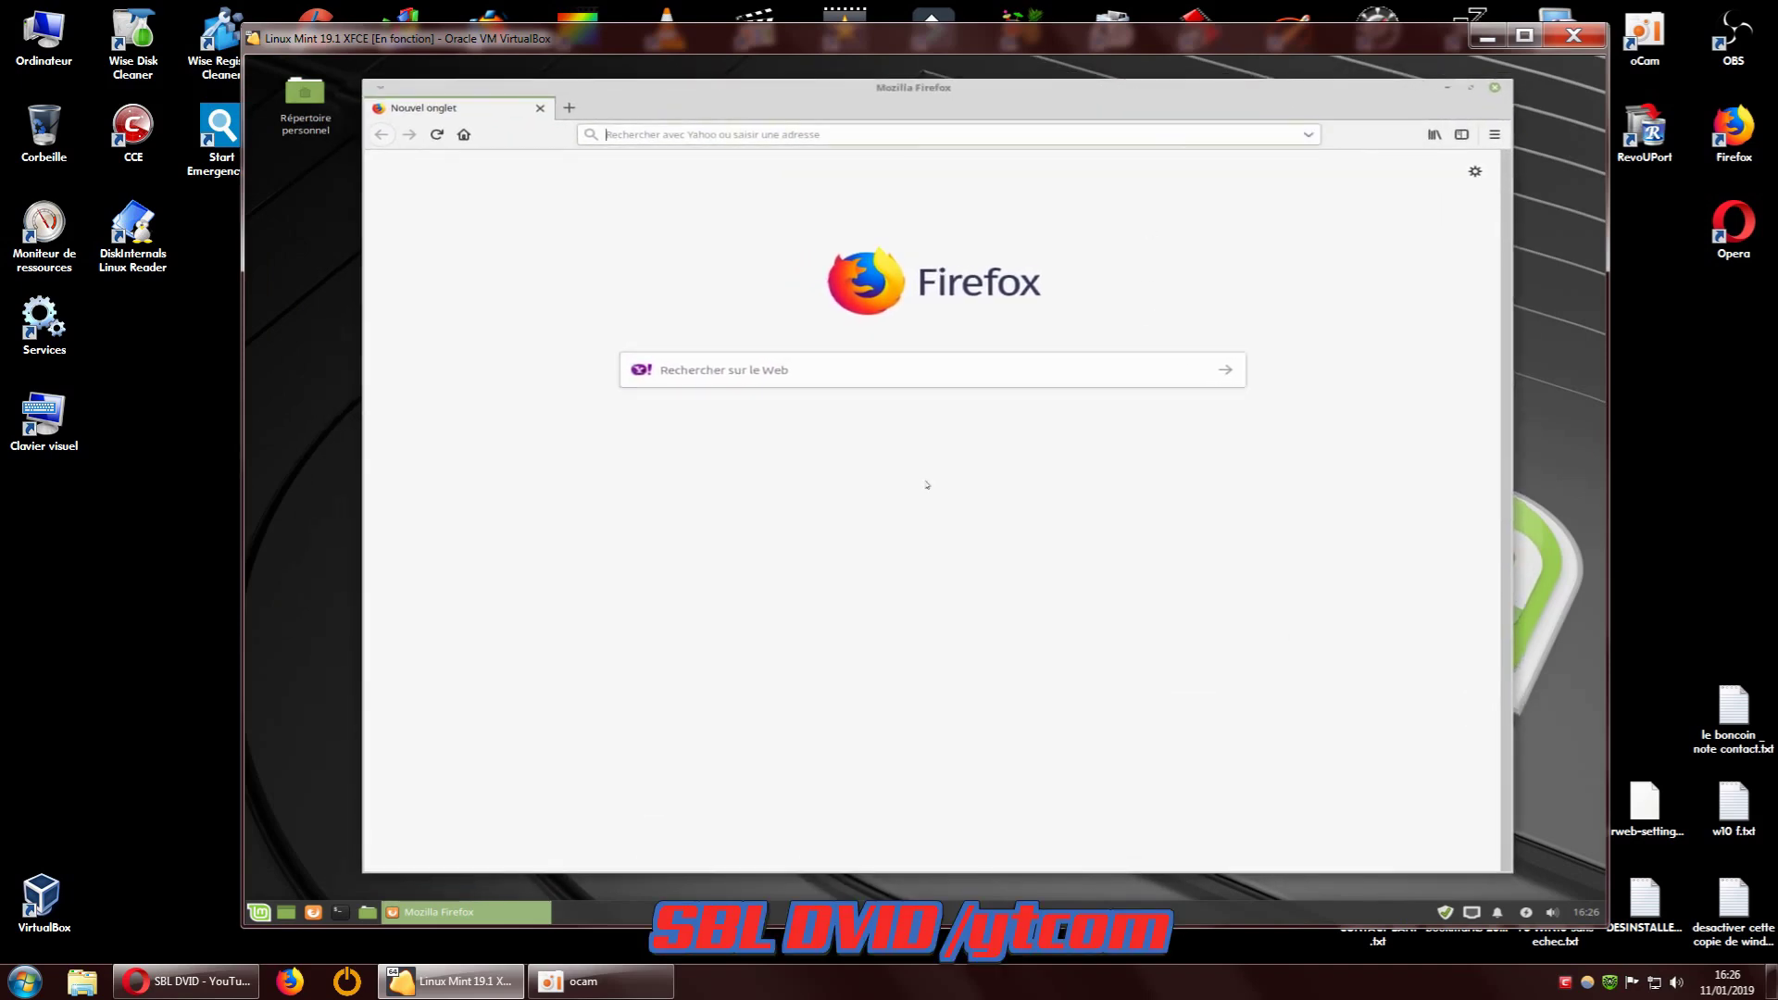
Open the search section of Firefox's preferences and follow its link to discover other search engines
click(1494, 135)
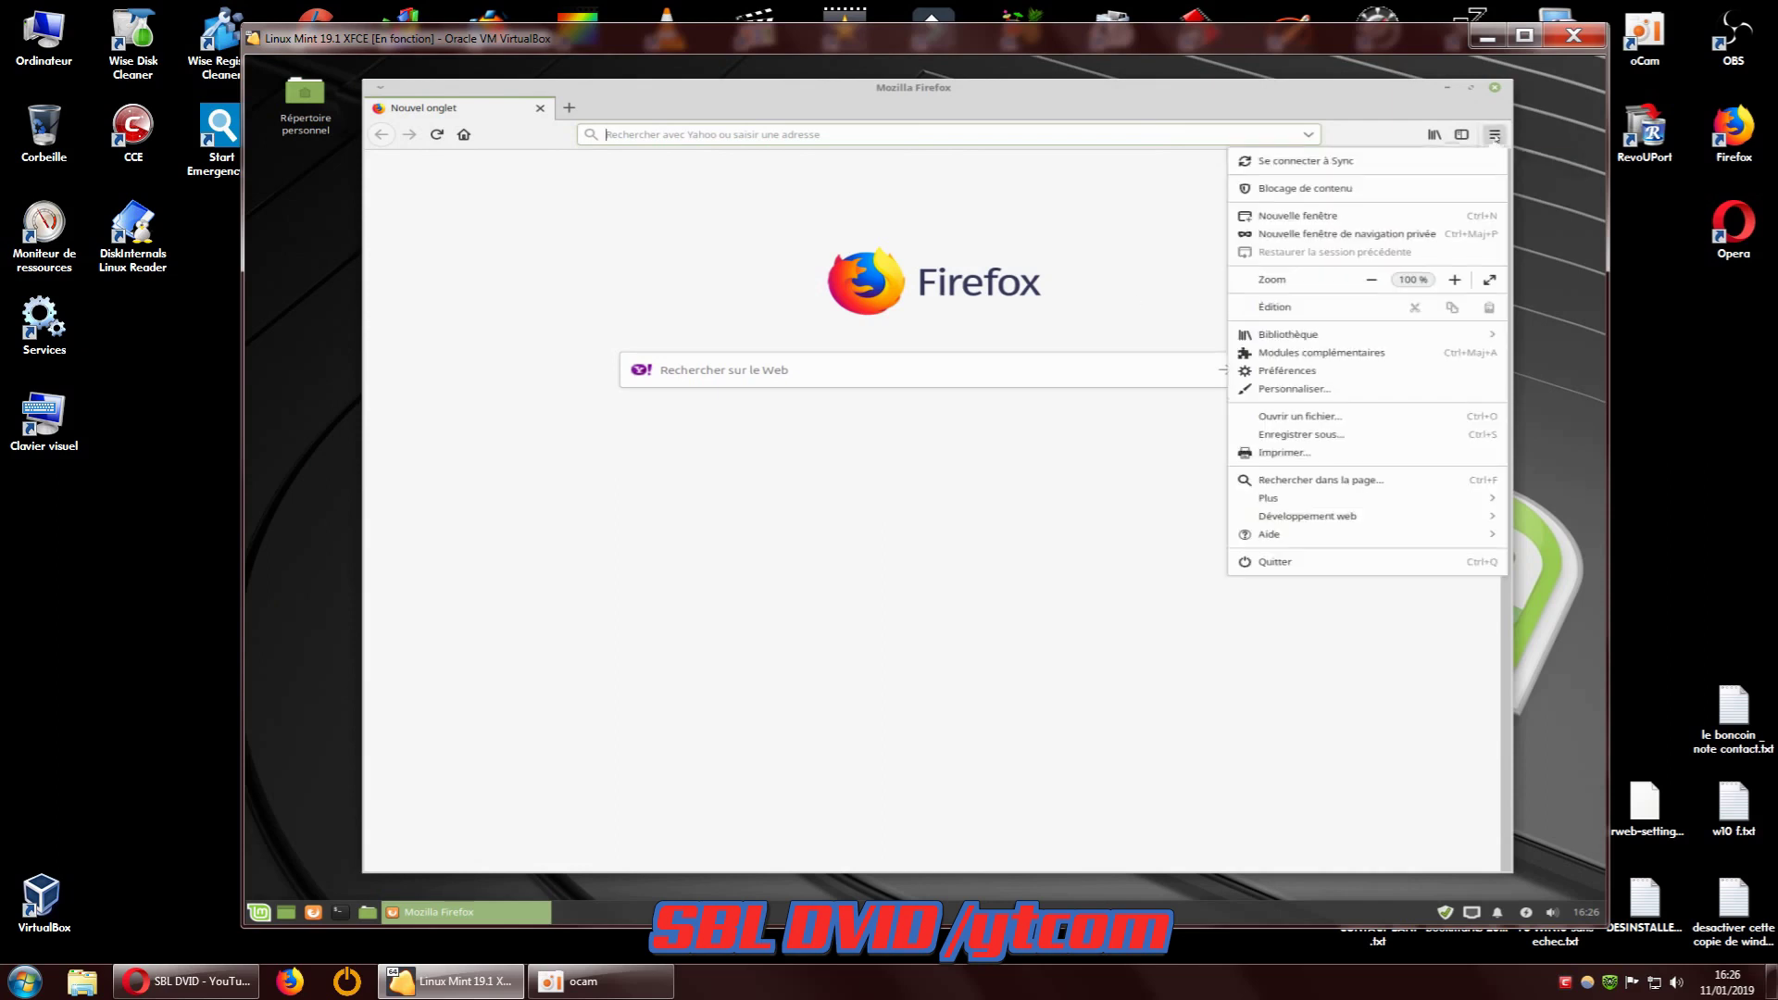
click(1286, 371)
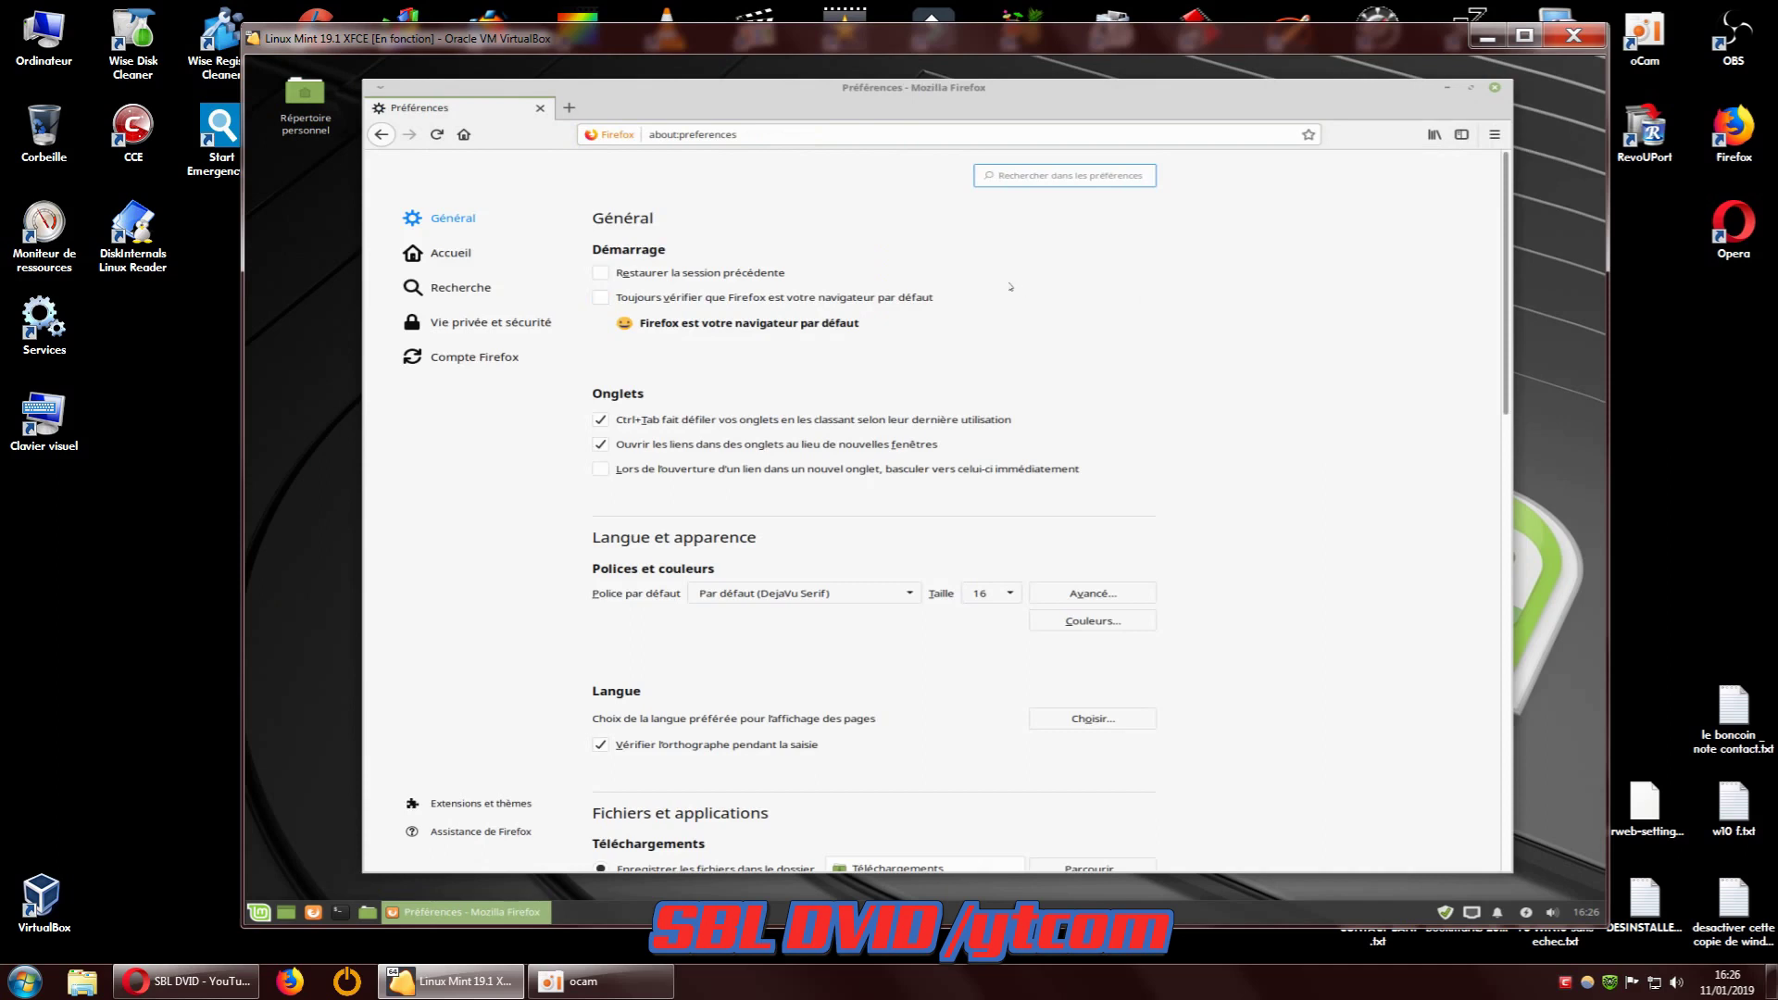
click(449, 294)
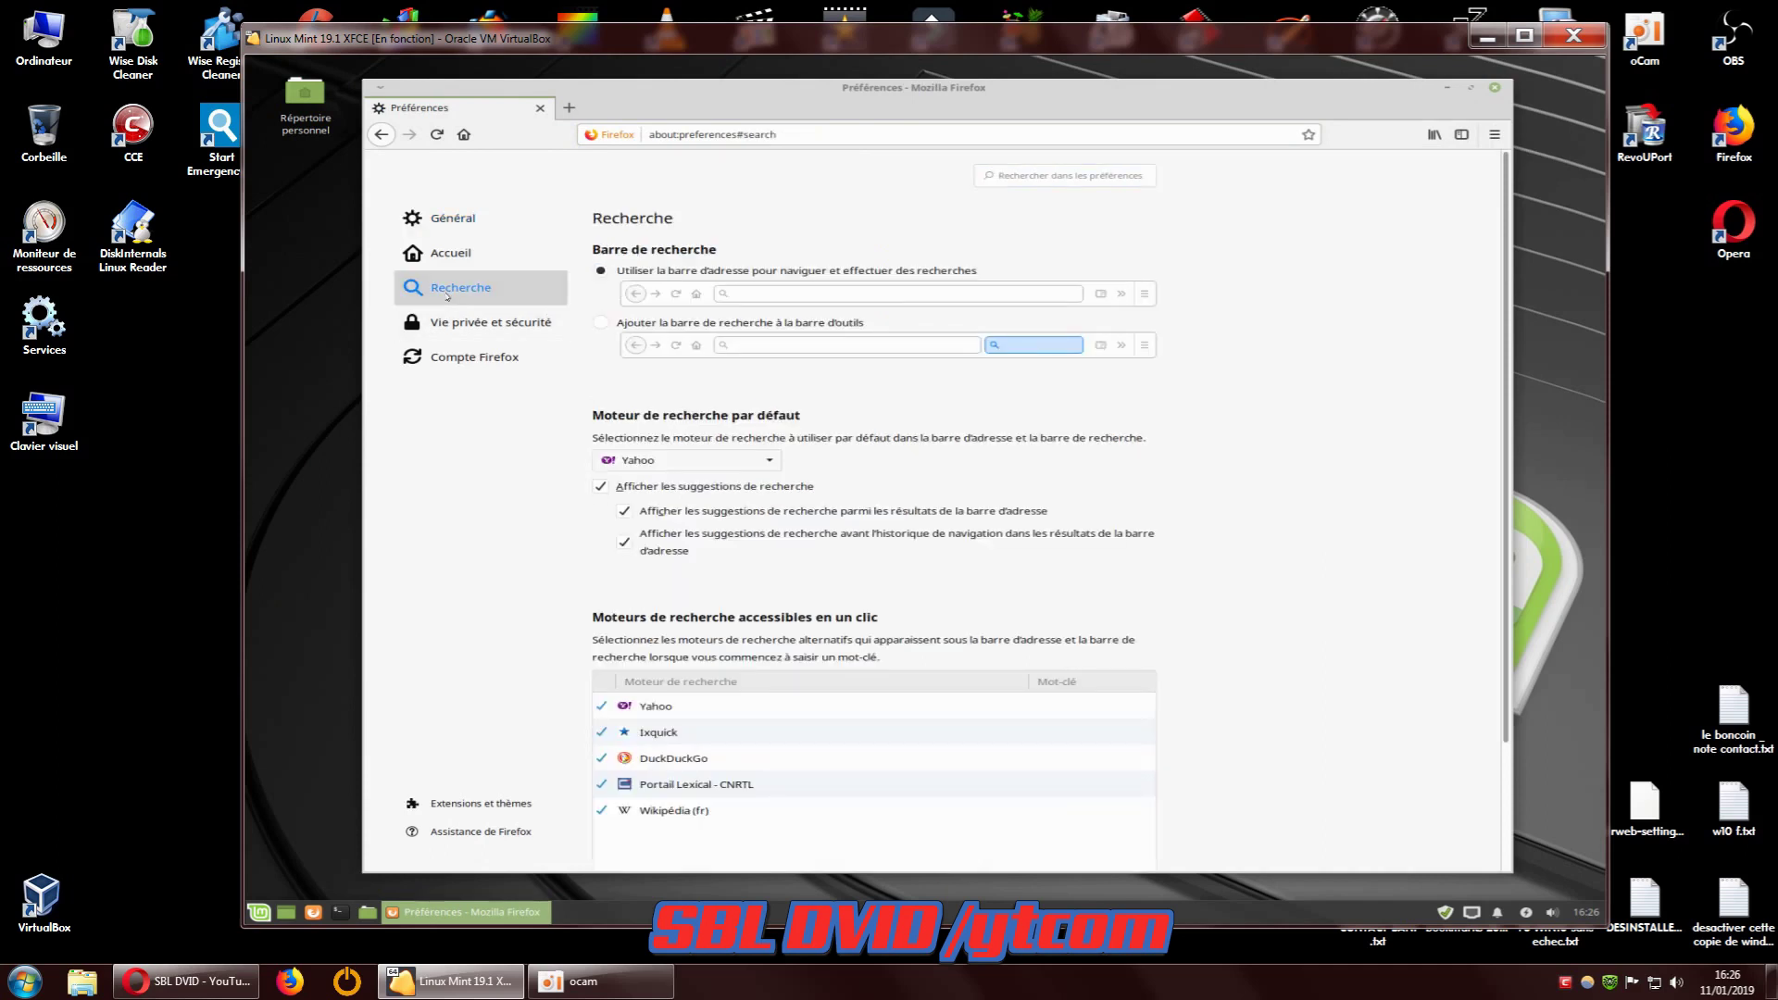
scroll(1243, 504, down, 3)
click(657, 556)
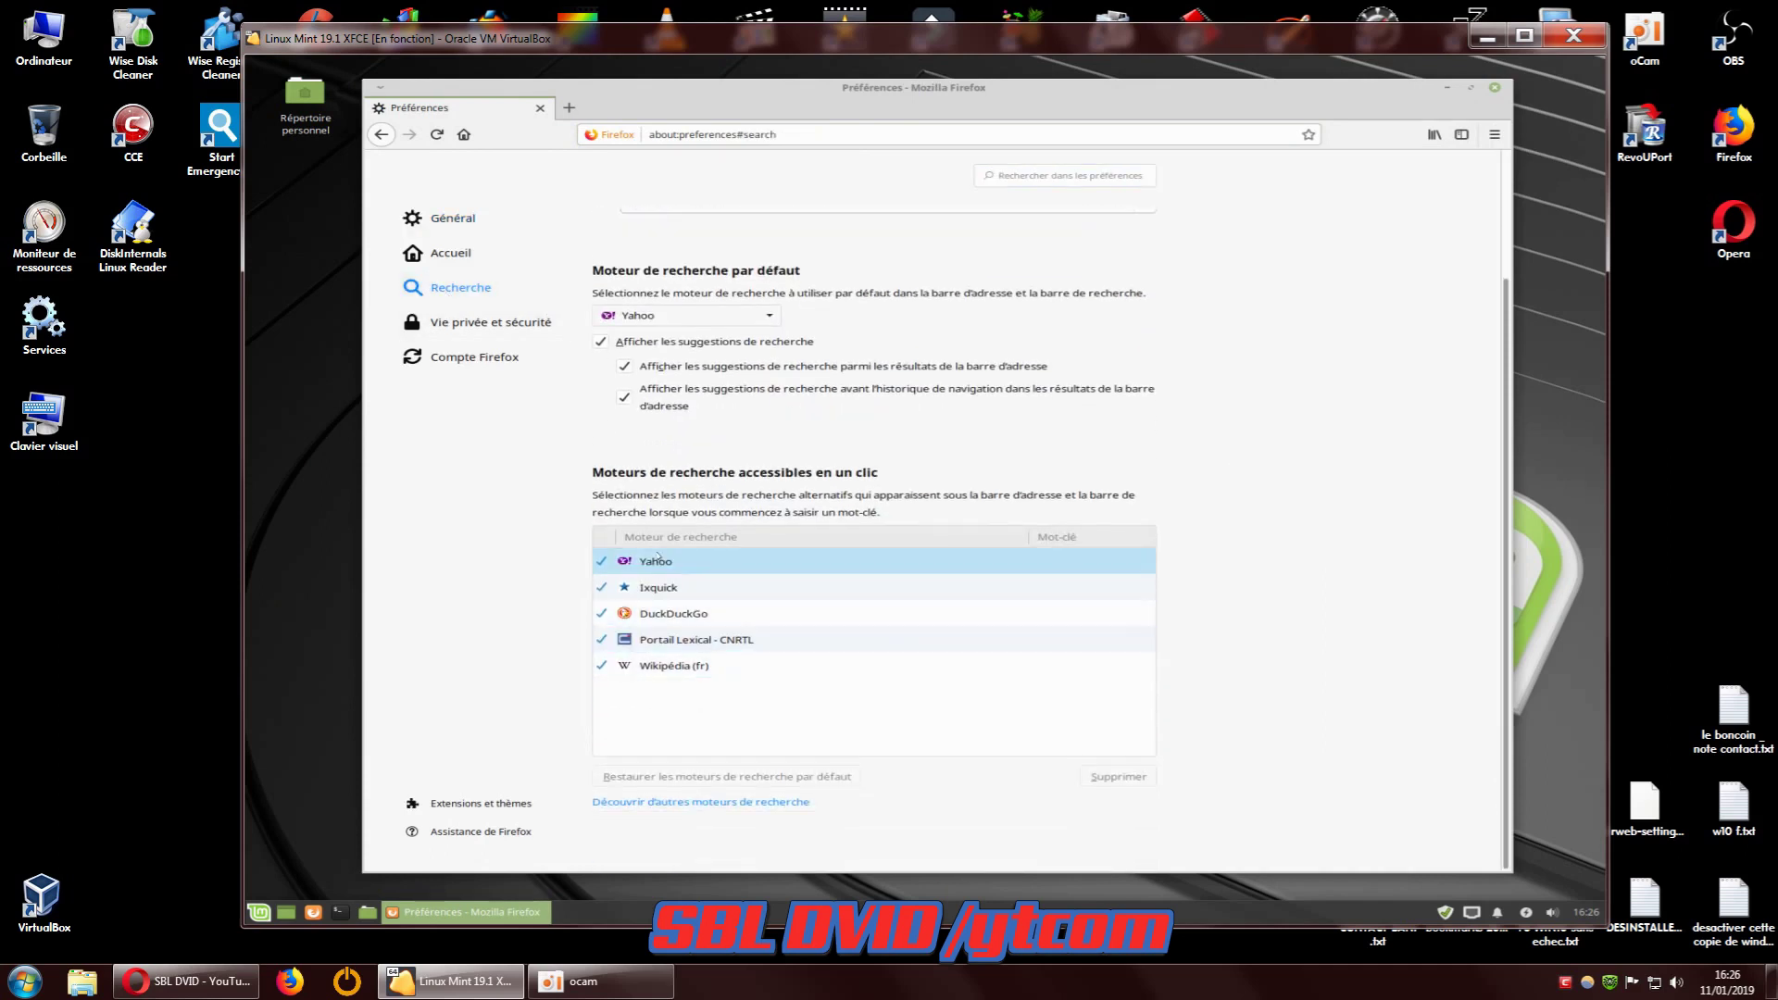
click(943, 603)
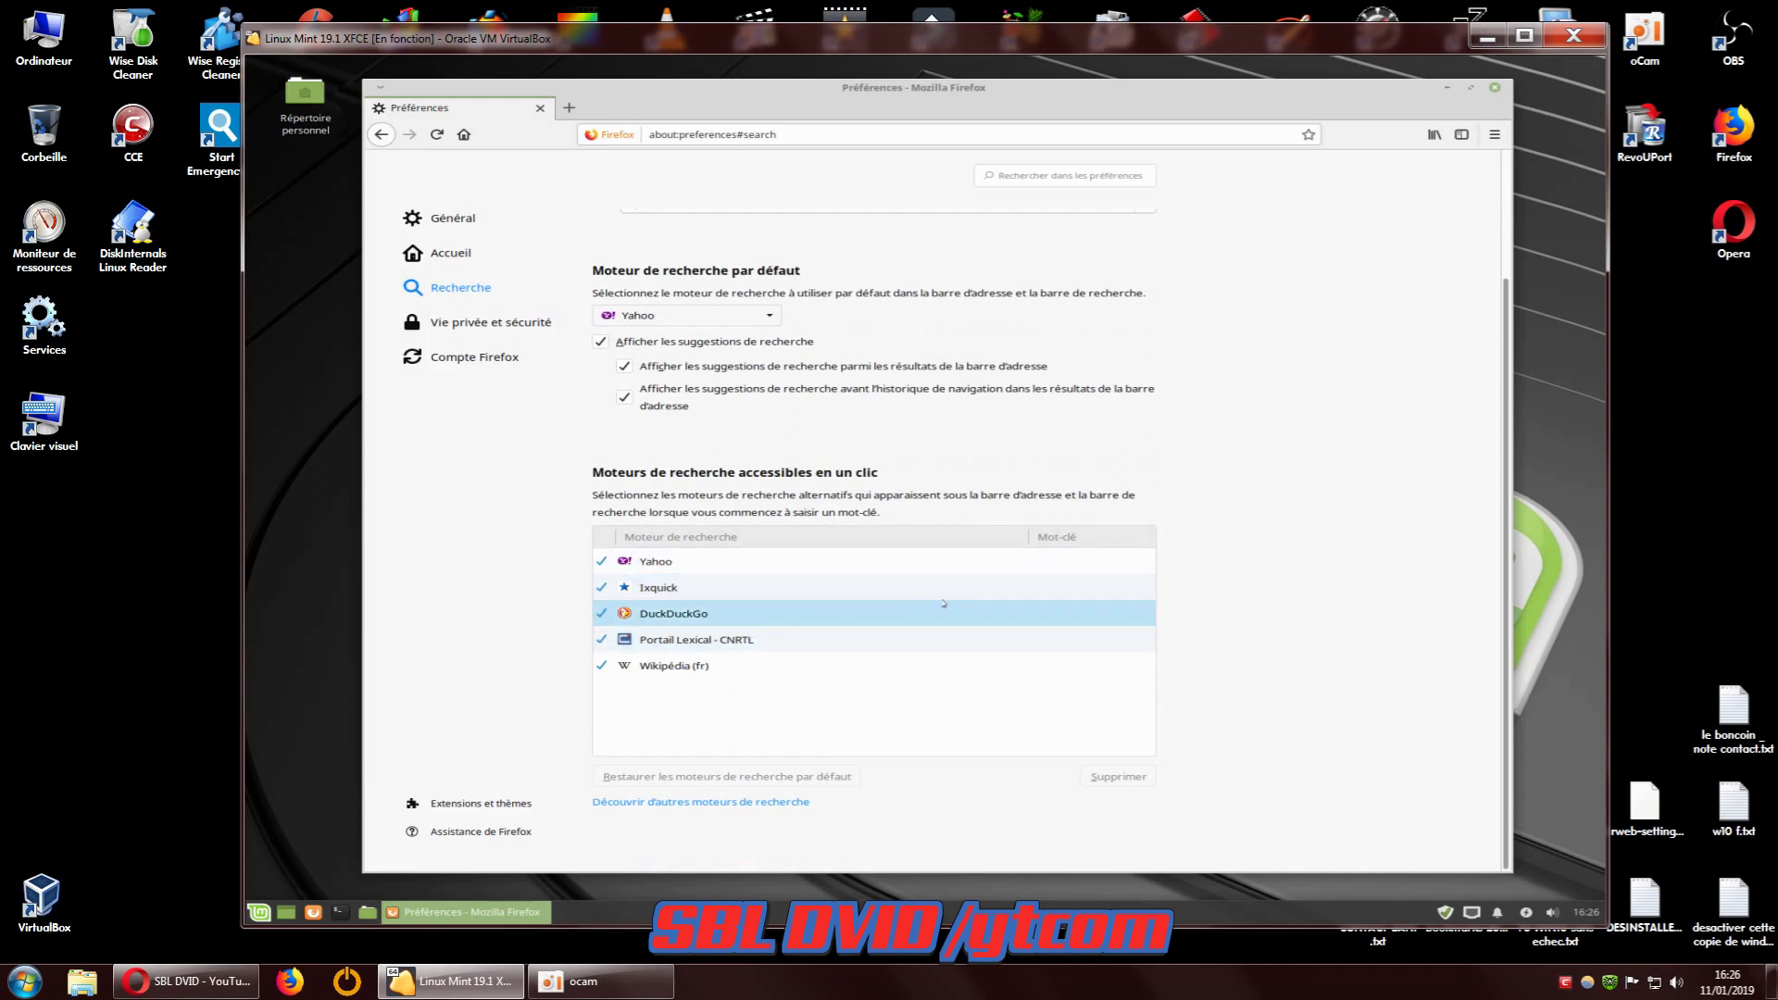
click(963, 593)
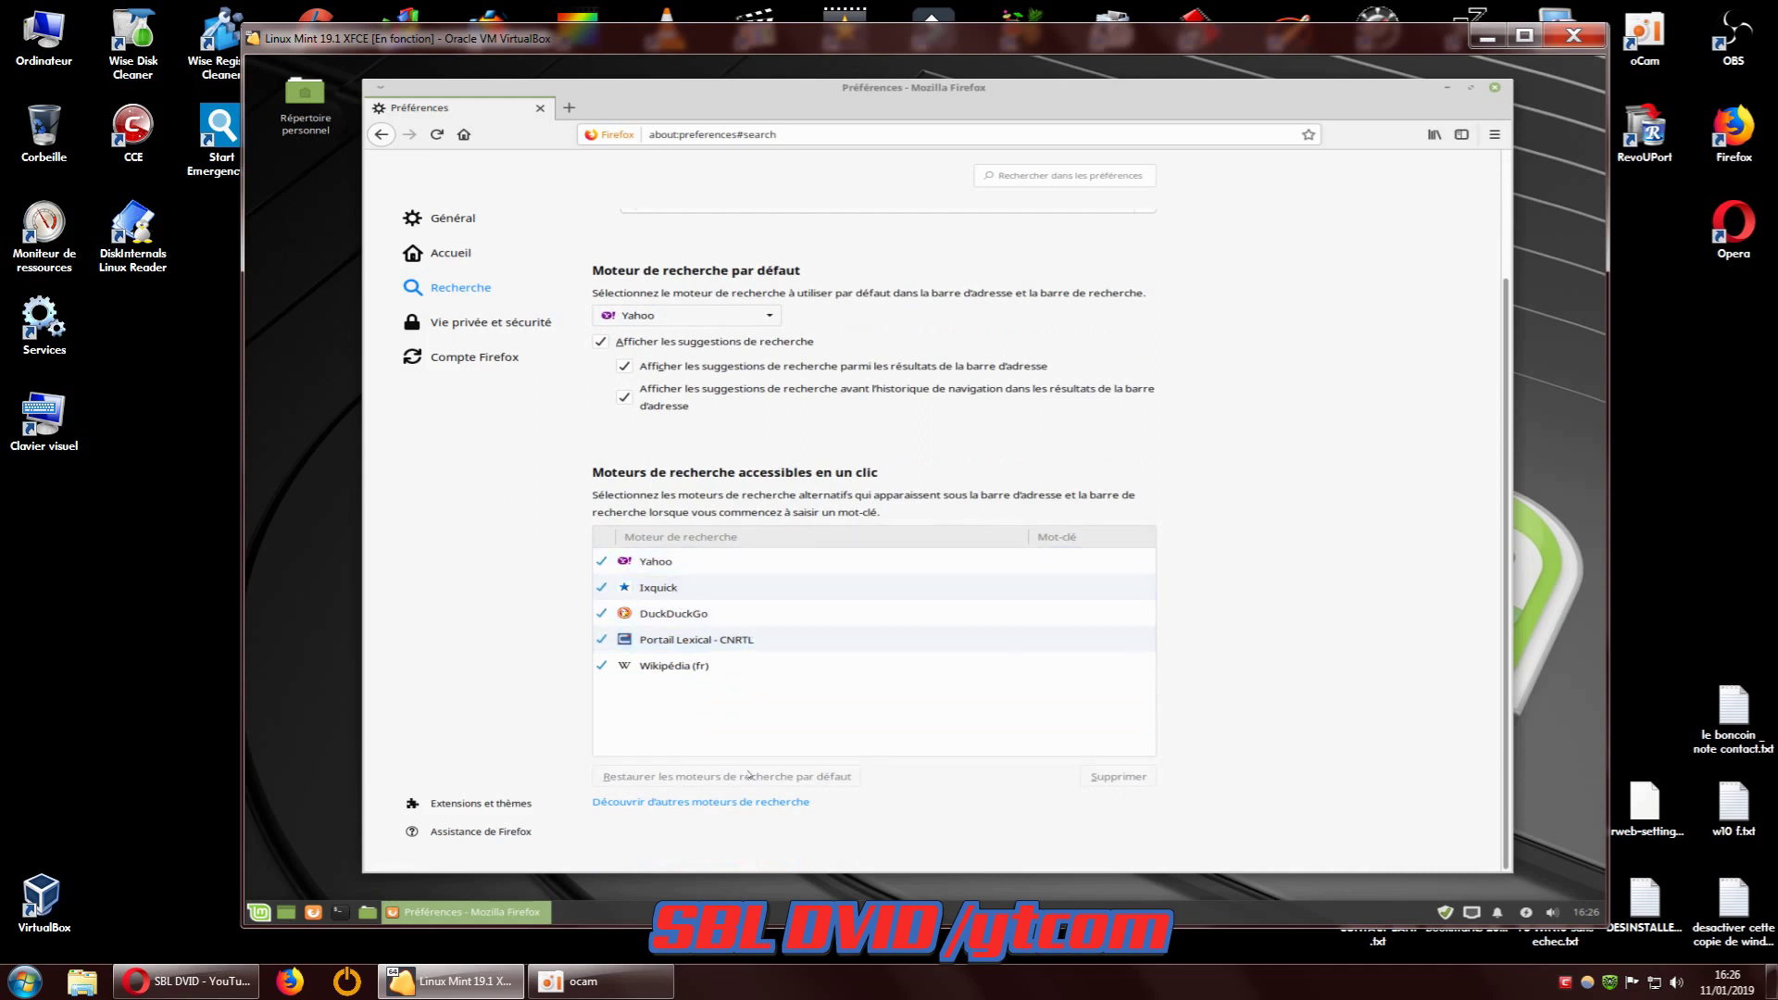
click(732, 803)
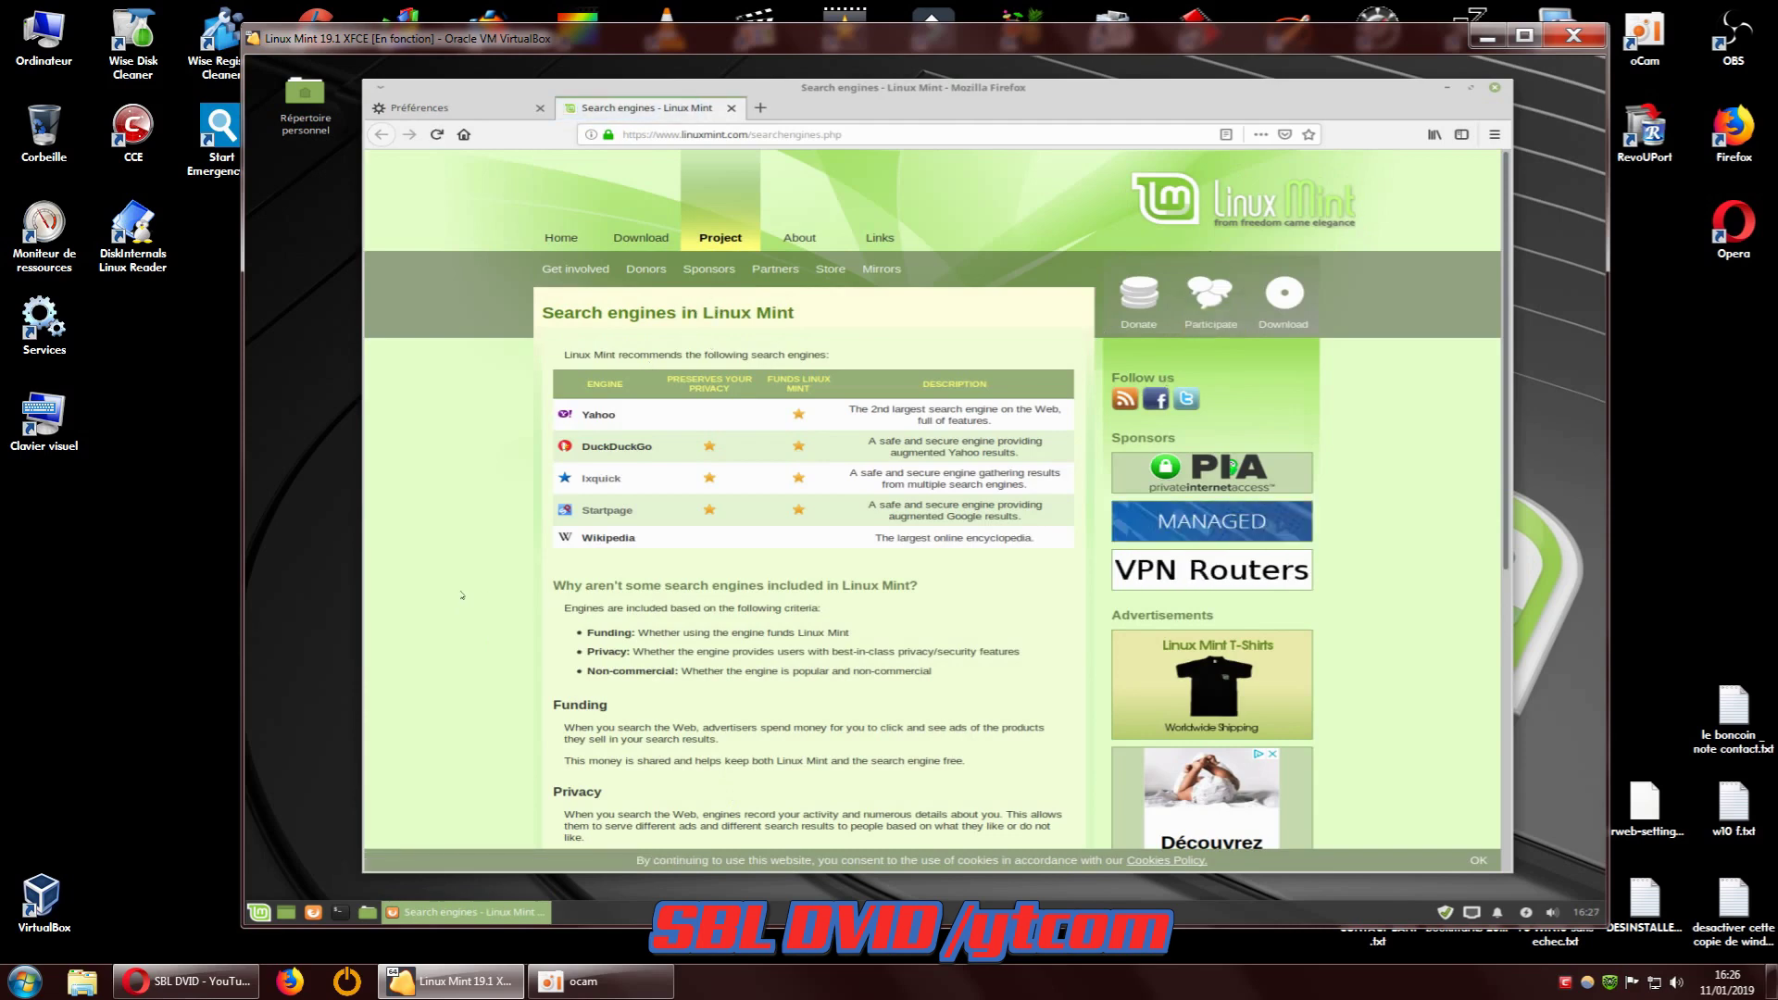
Add Google from the other engines on the Linux Mint page, make it the current search engine, and close that page
scroll(684, 411, down, 1)
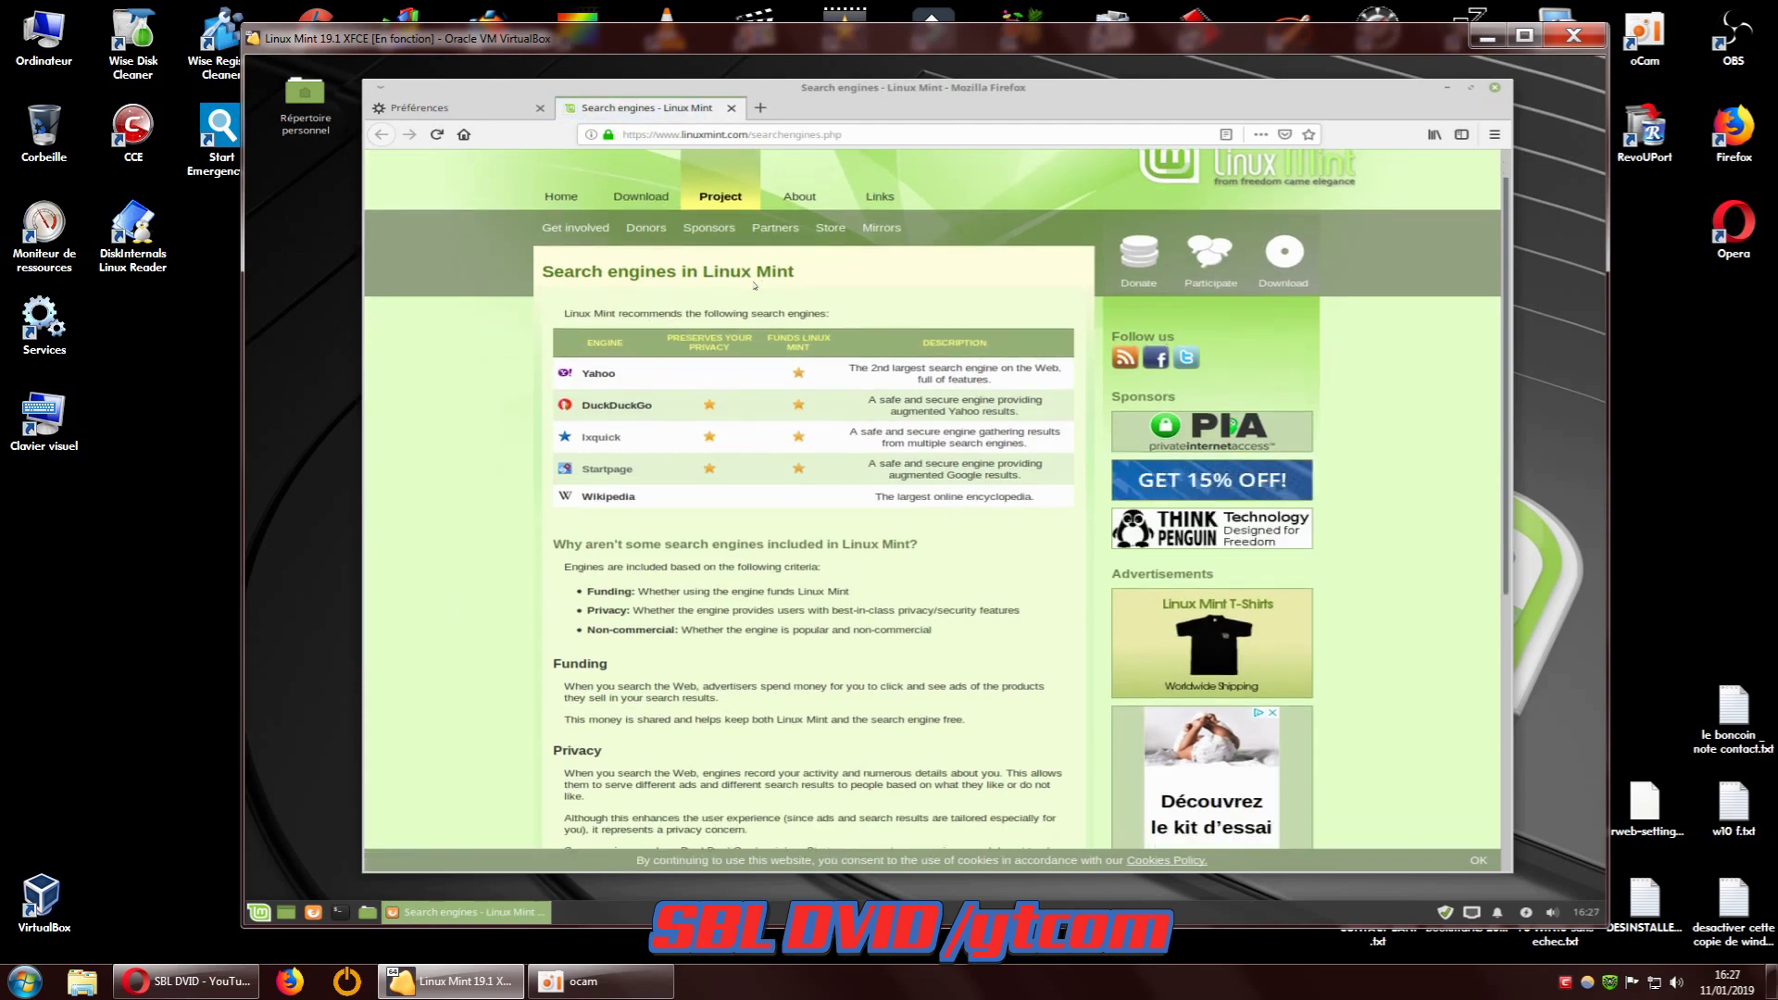
scroll(796, 463, down, 5)
scroll(797, 463, down, 2)
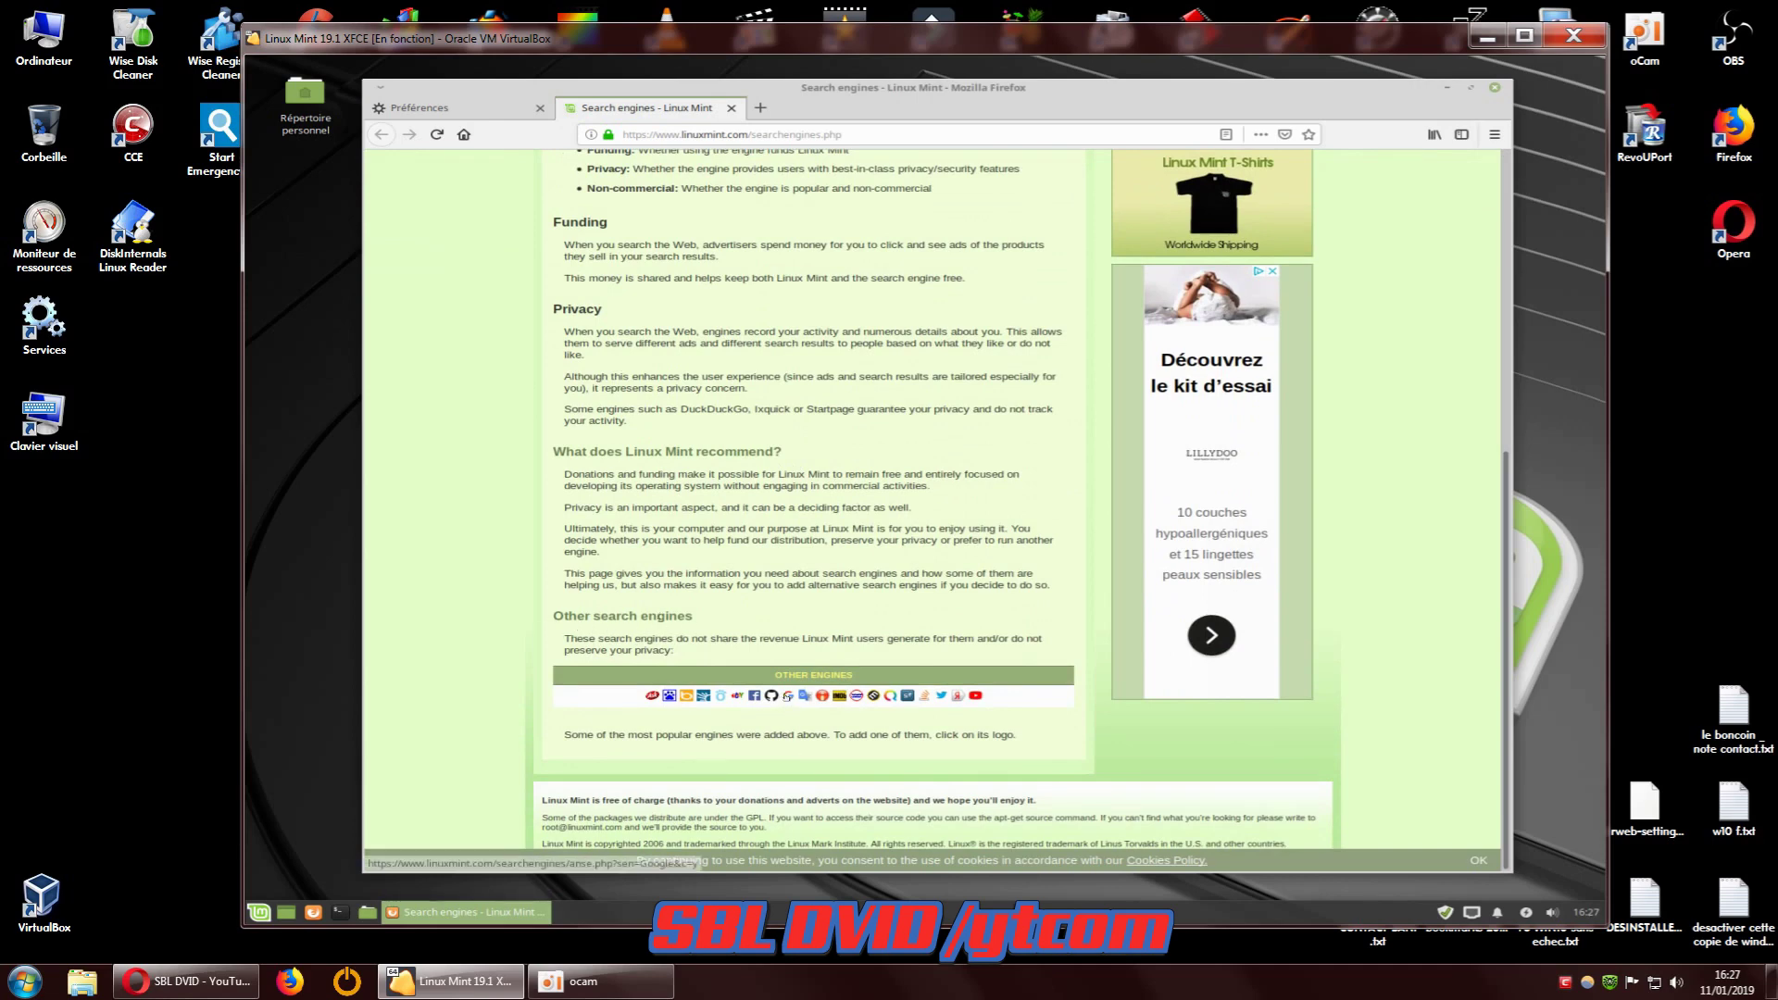
click(785, 698)
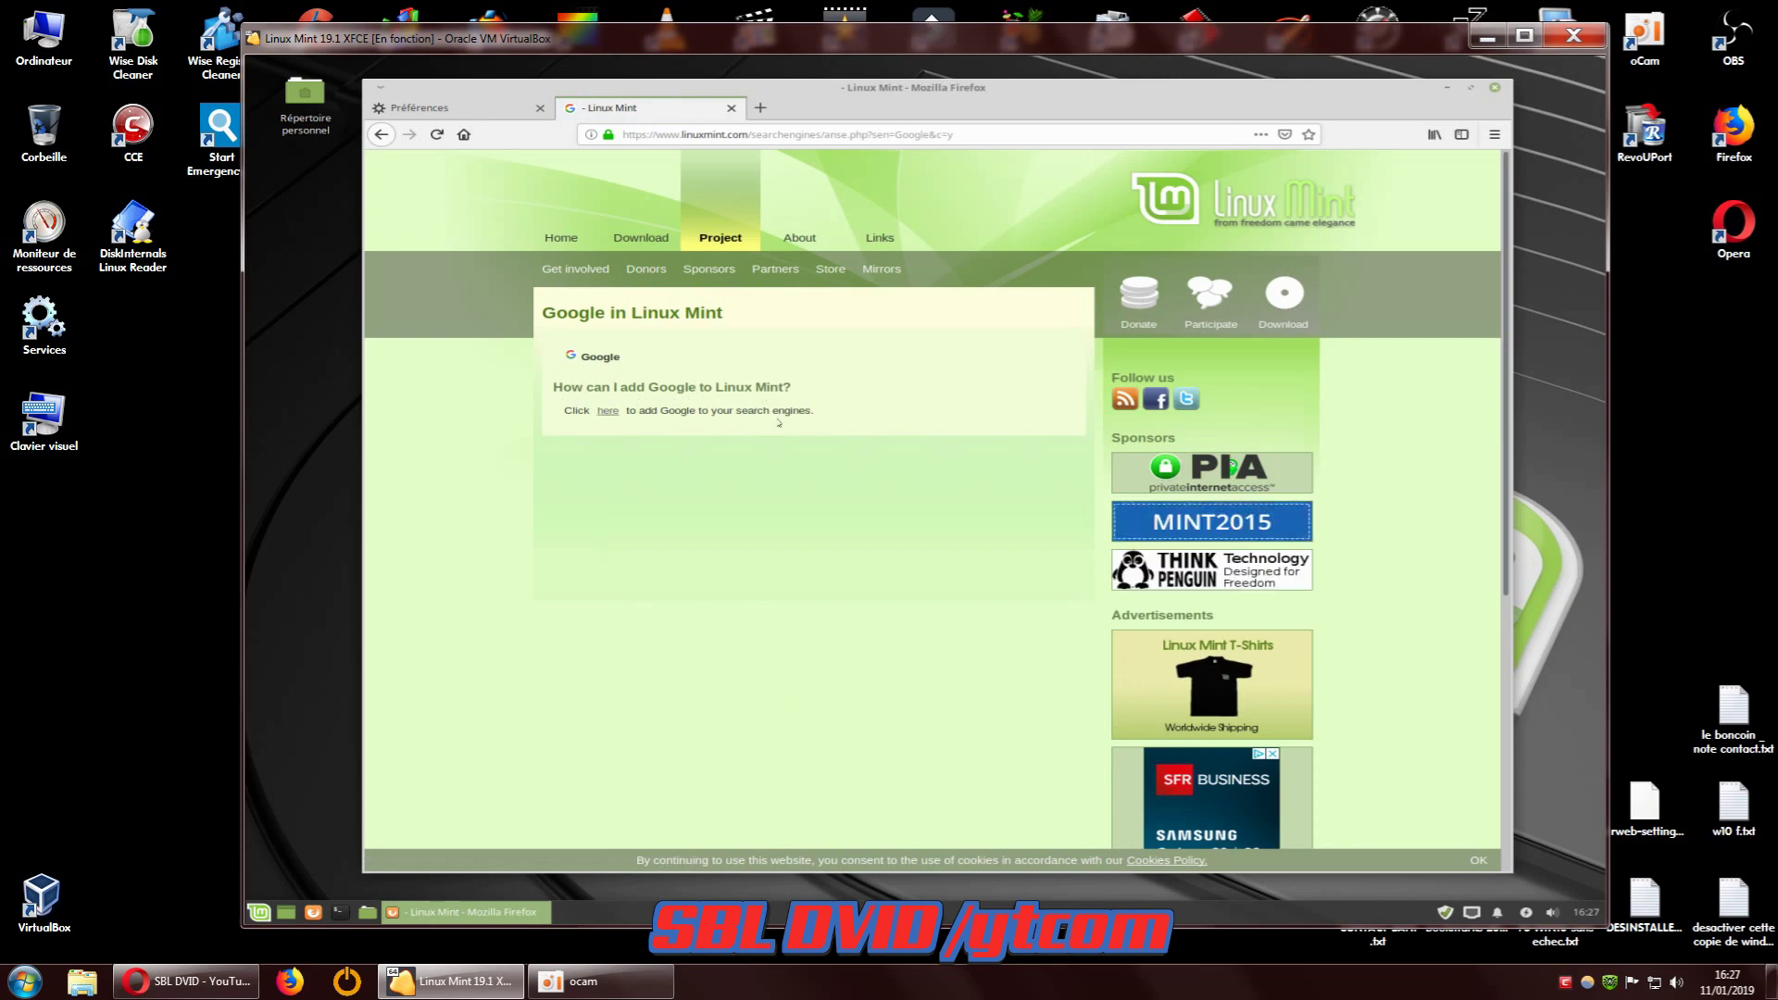
click(607, 412)
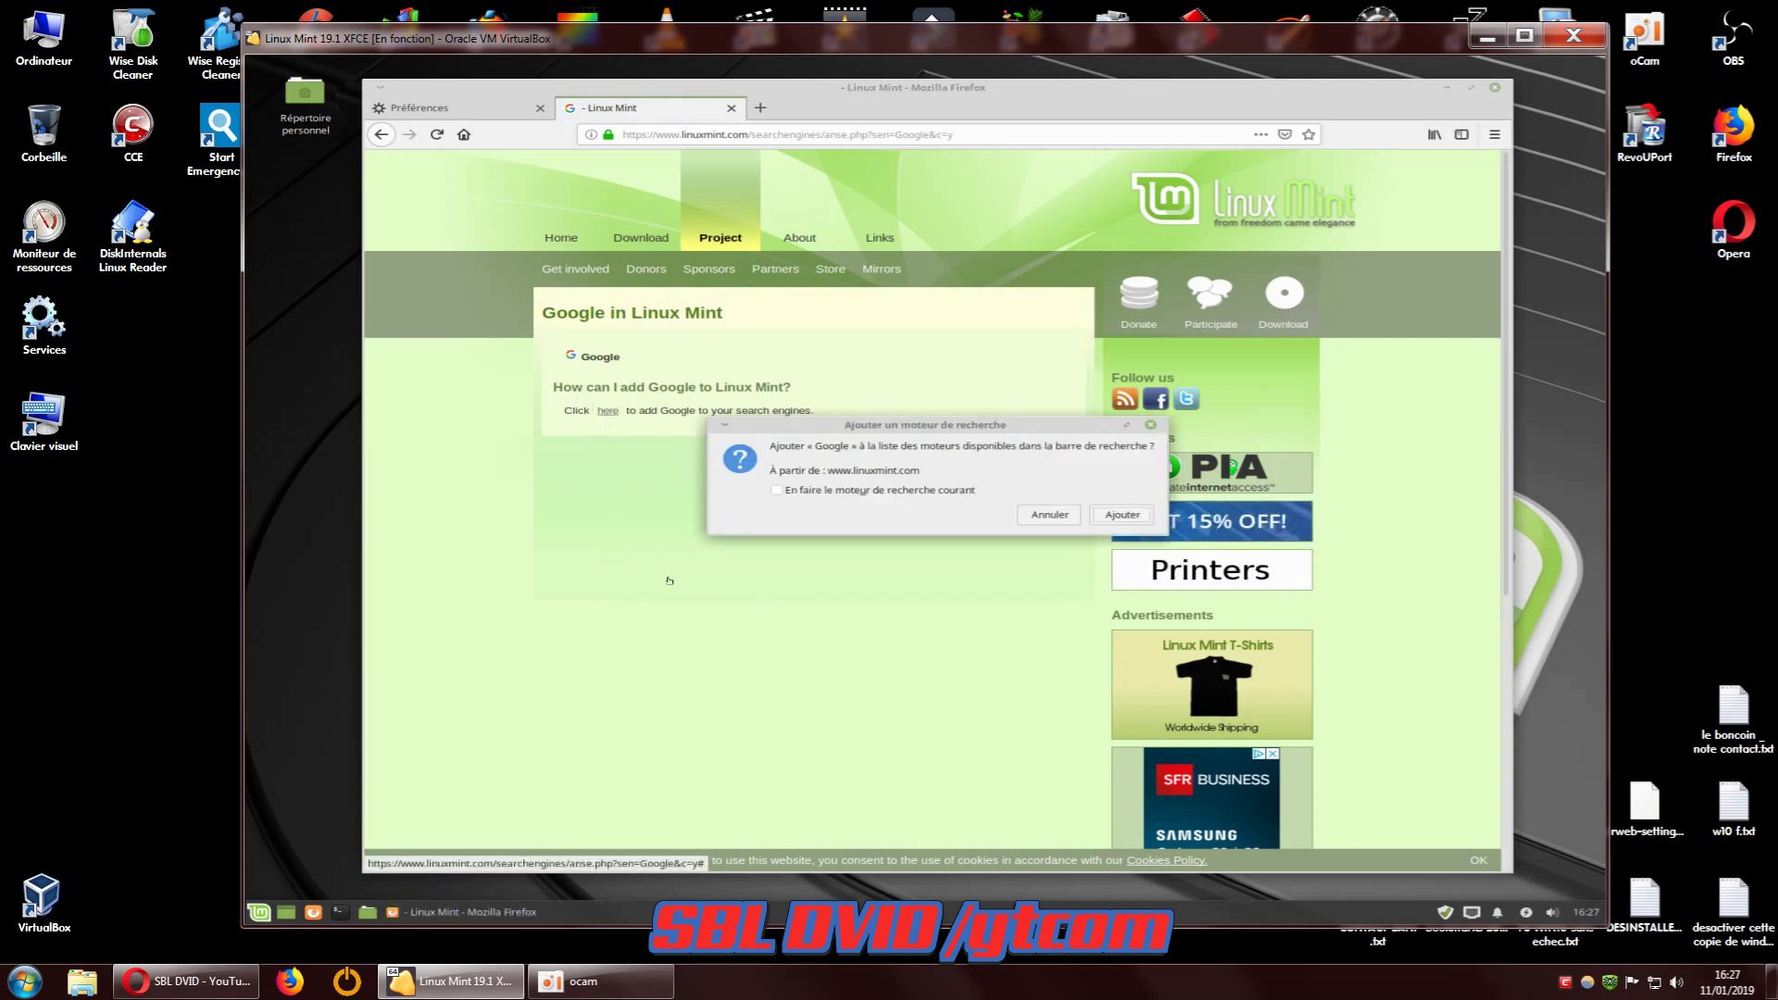
click(860, 491)
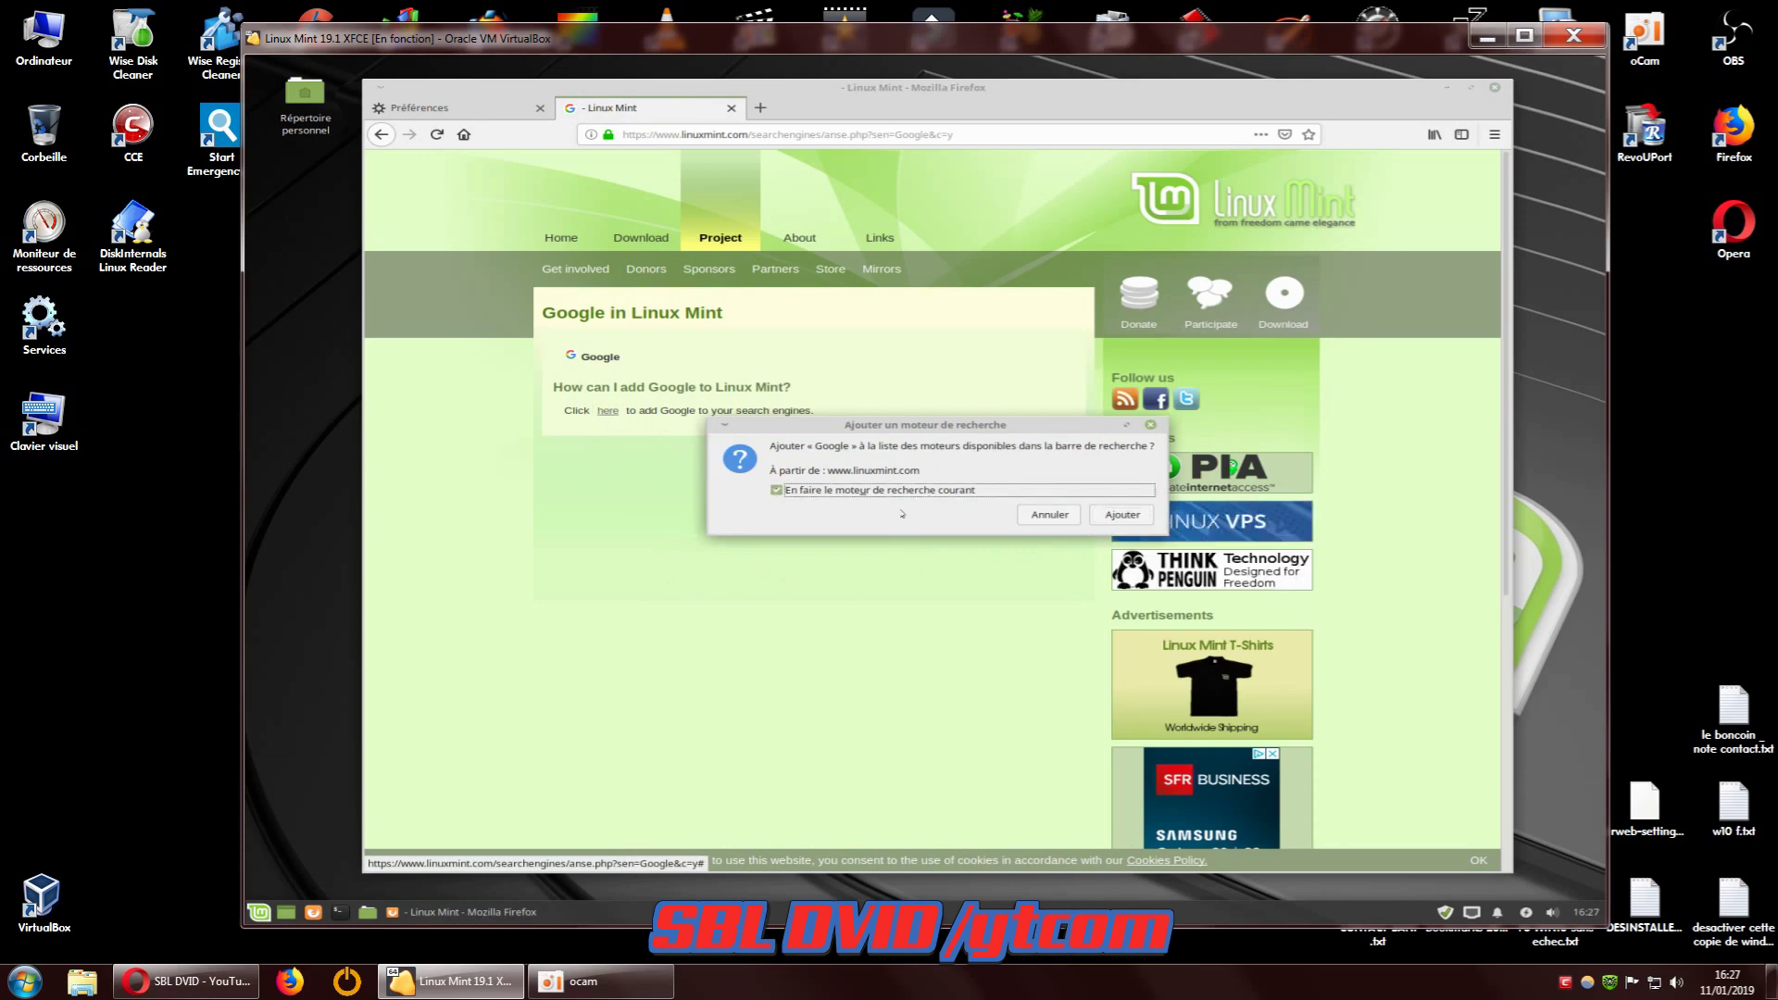
click(1121, 516)
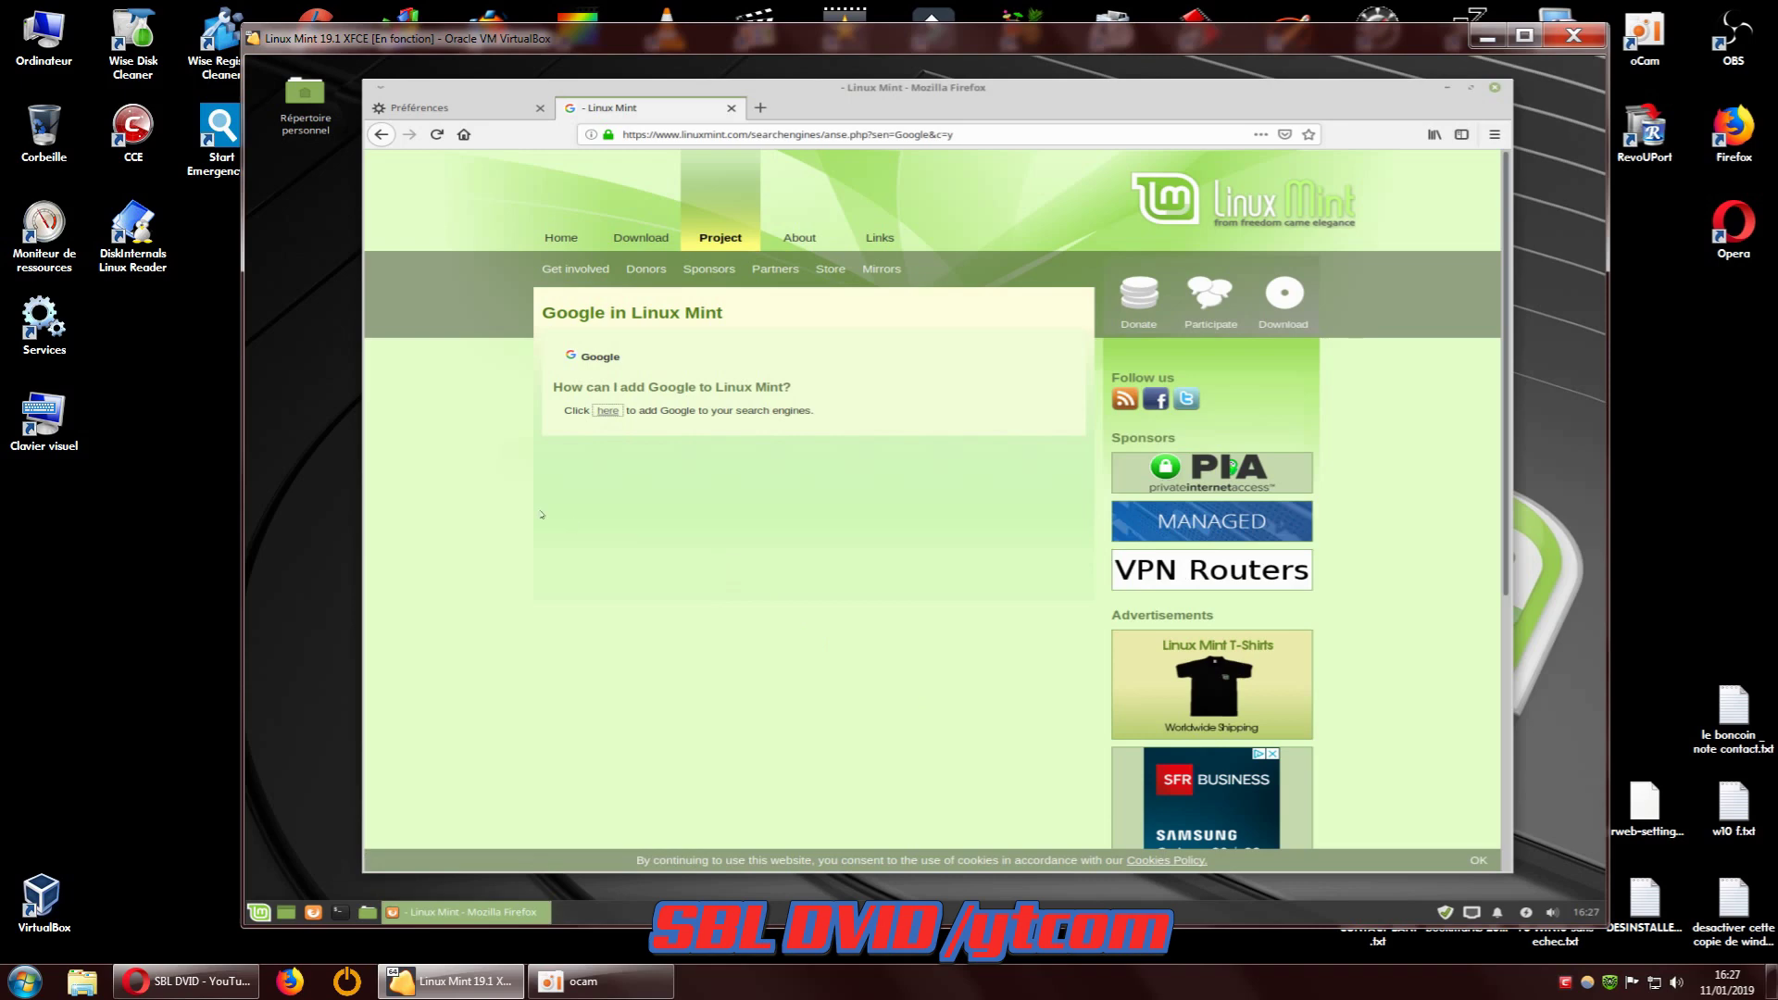
click(732, 108)
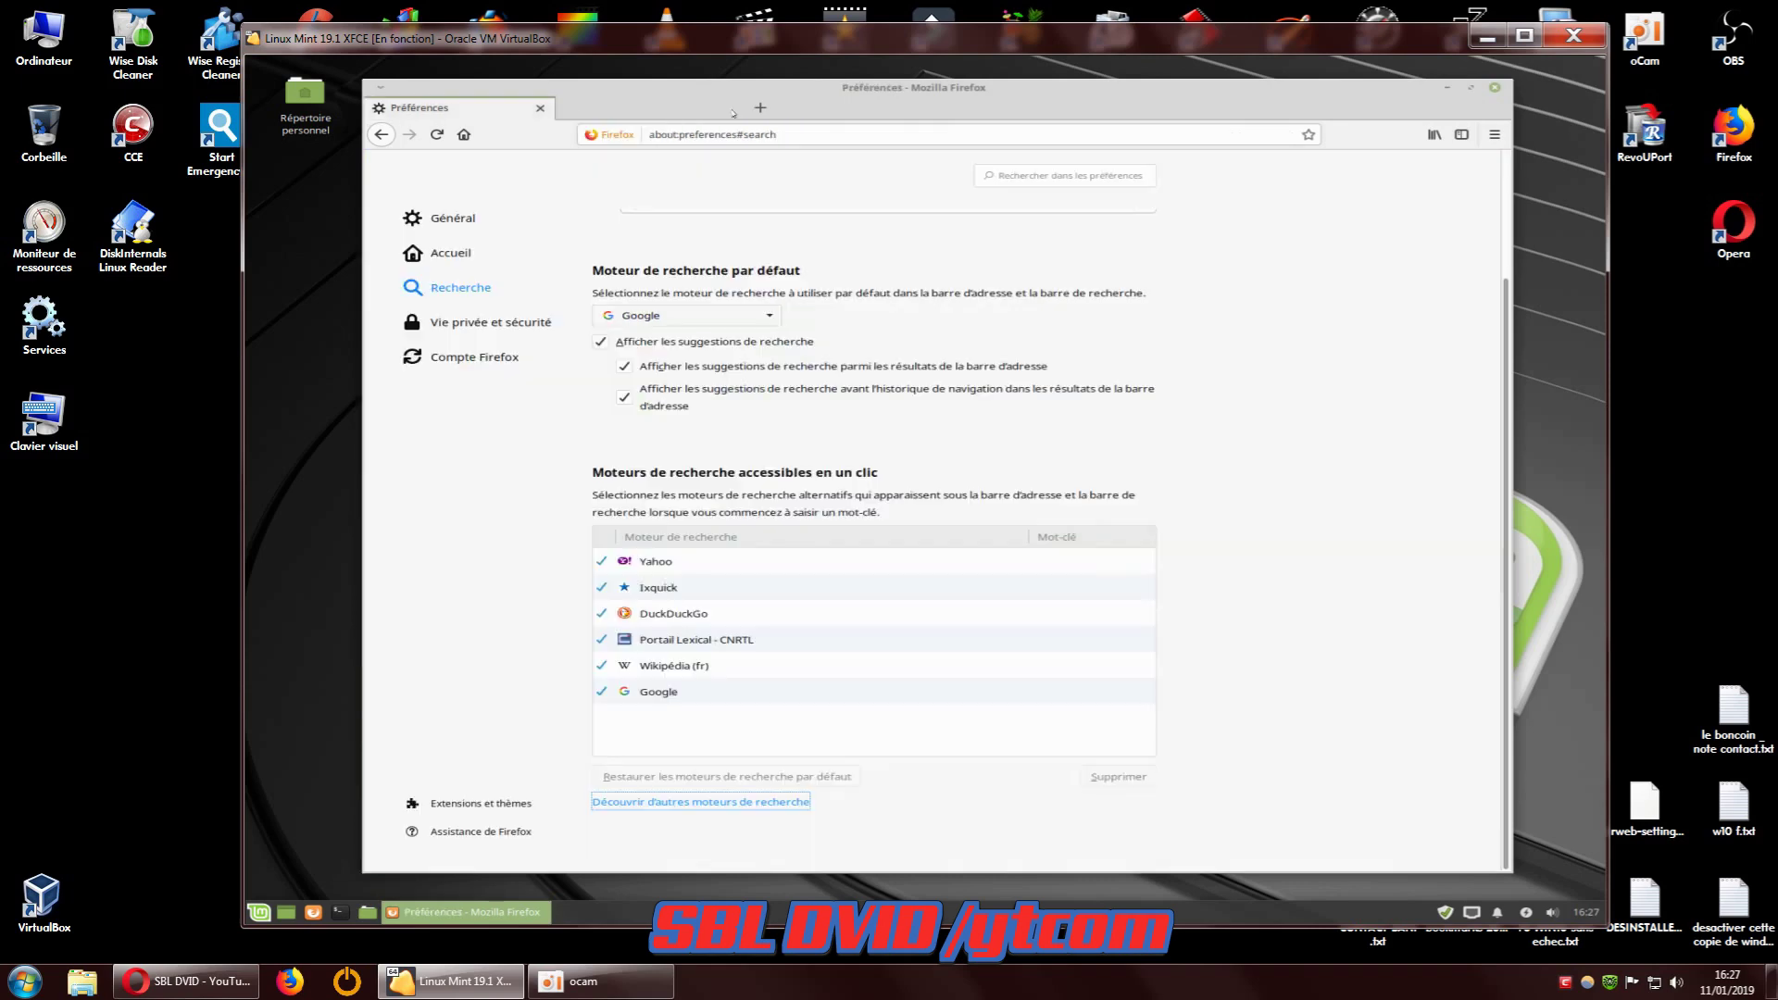
Remove Wikipédia (fr), Yahoo, Ixquick, DuckDuckGo and Portail Lexical - CNRTL from the one-click search engines, keeping only Google
click(676, 691)
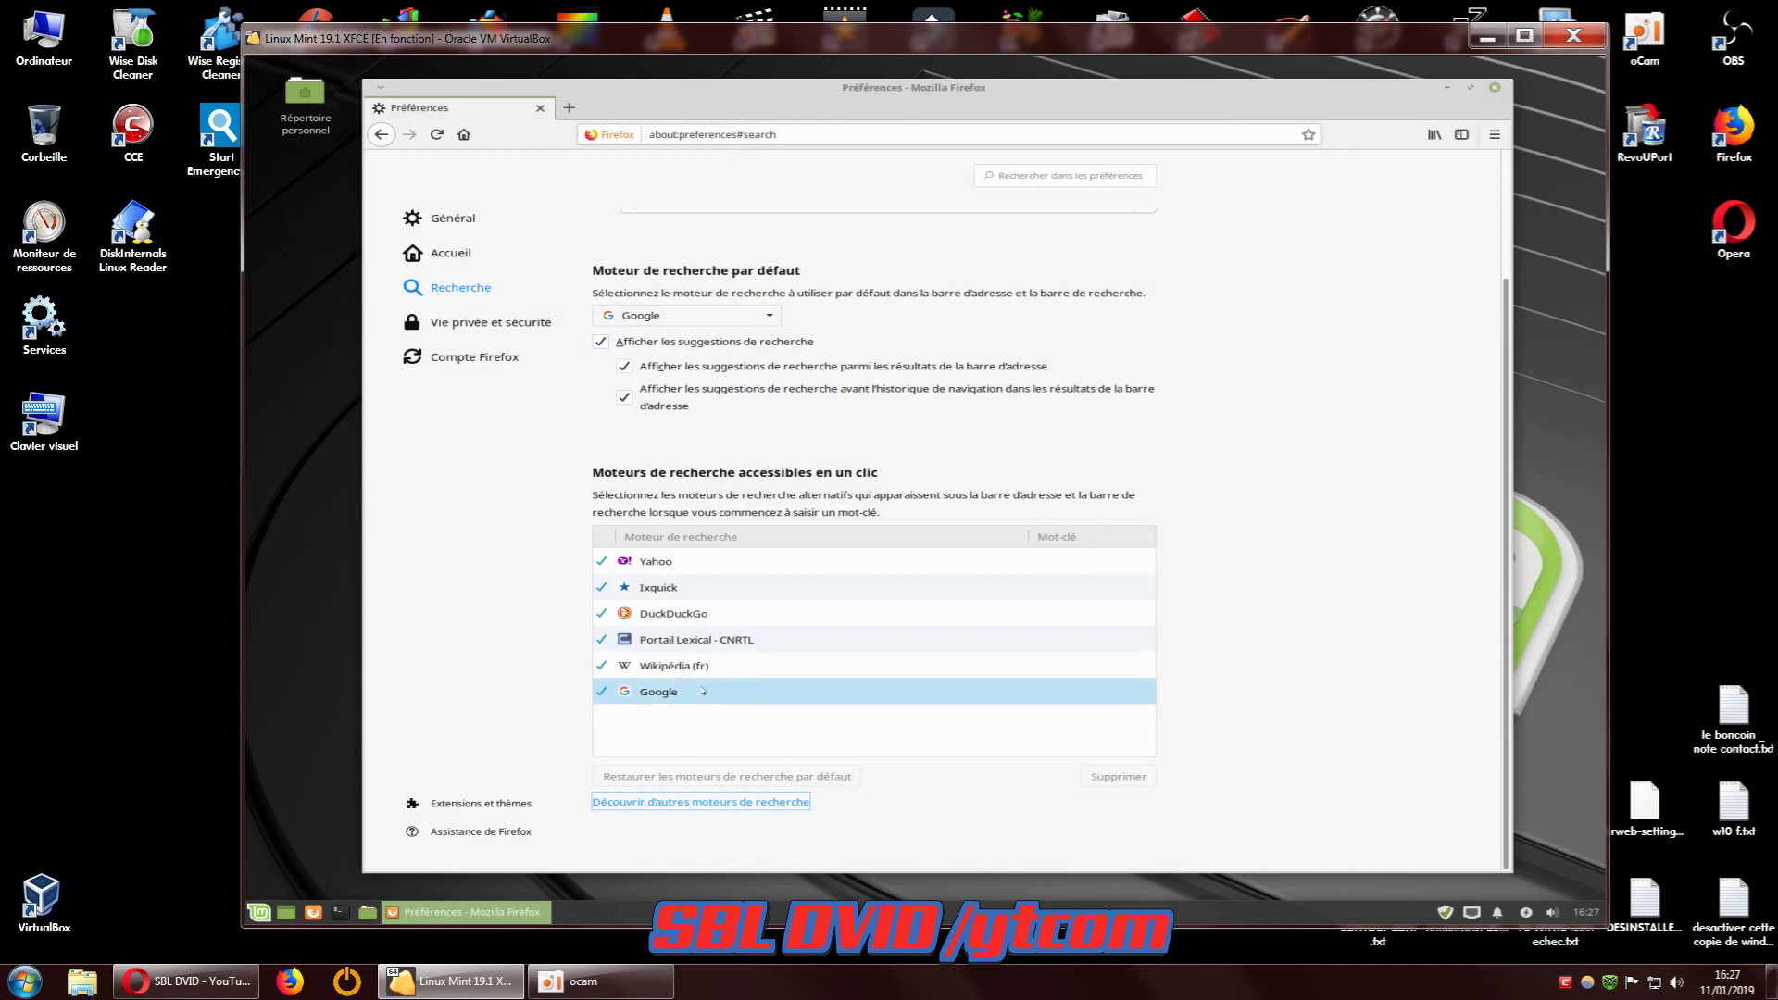
click(690, 667)
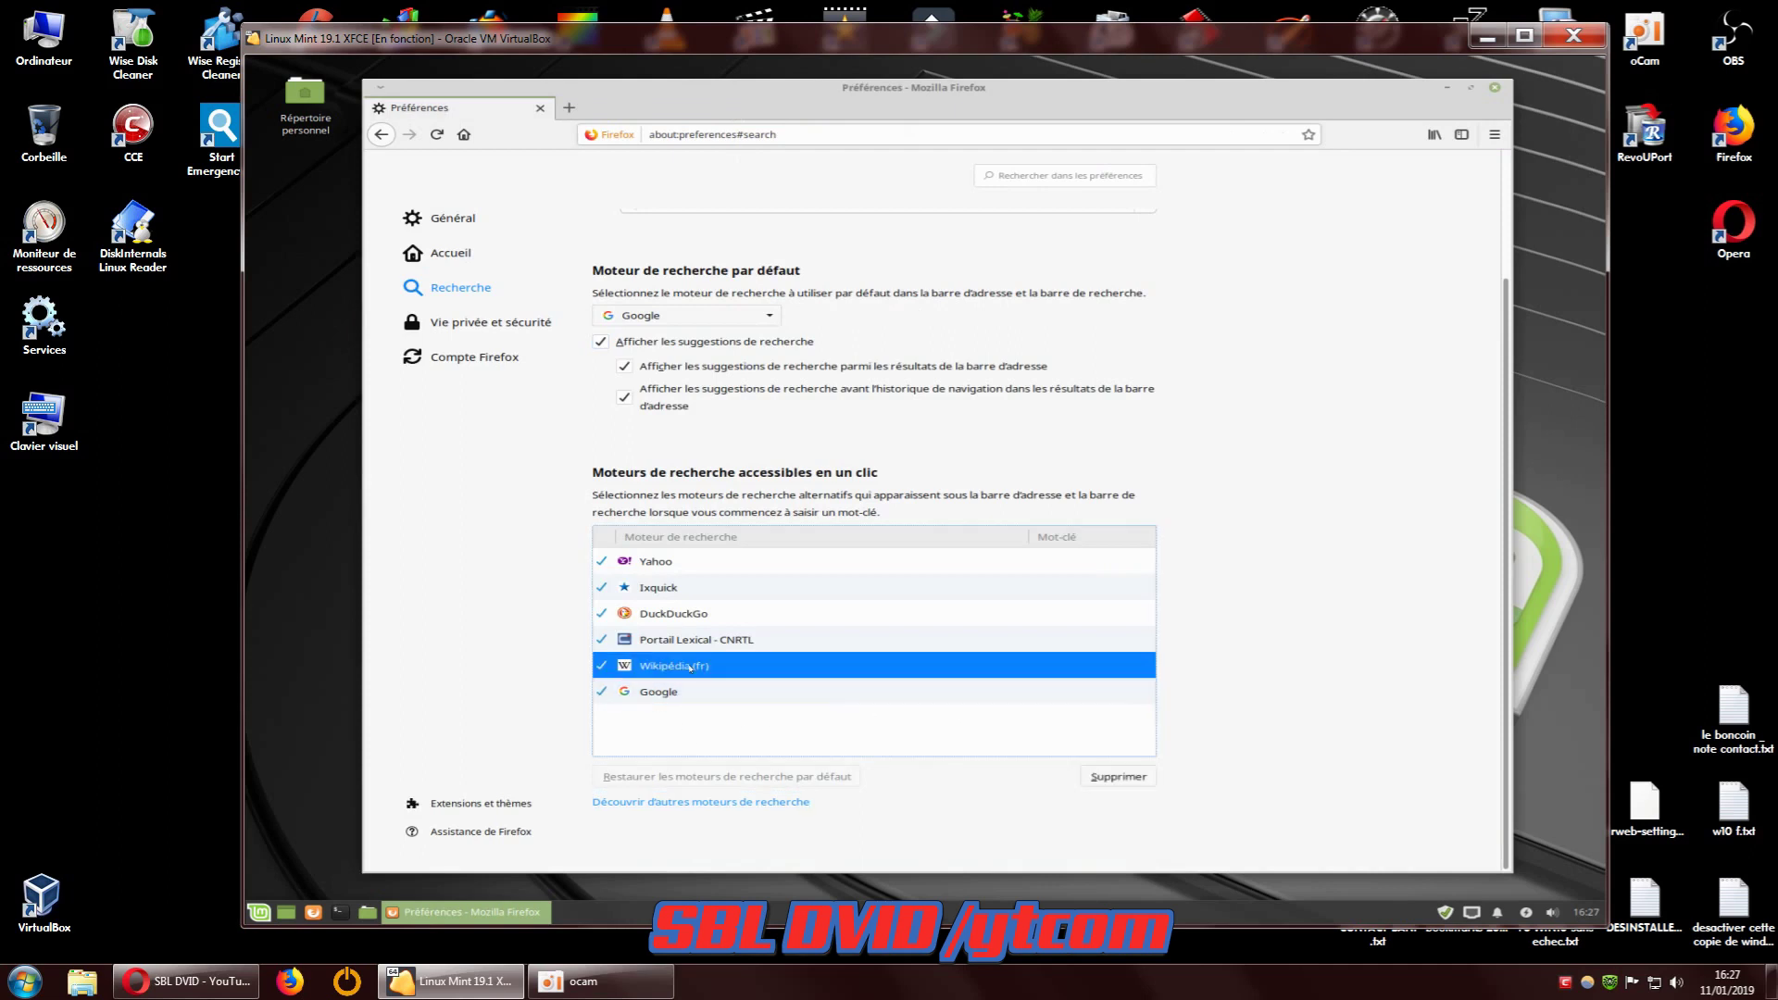
click(1101, 778)
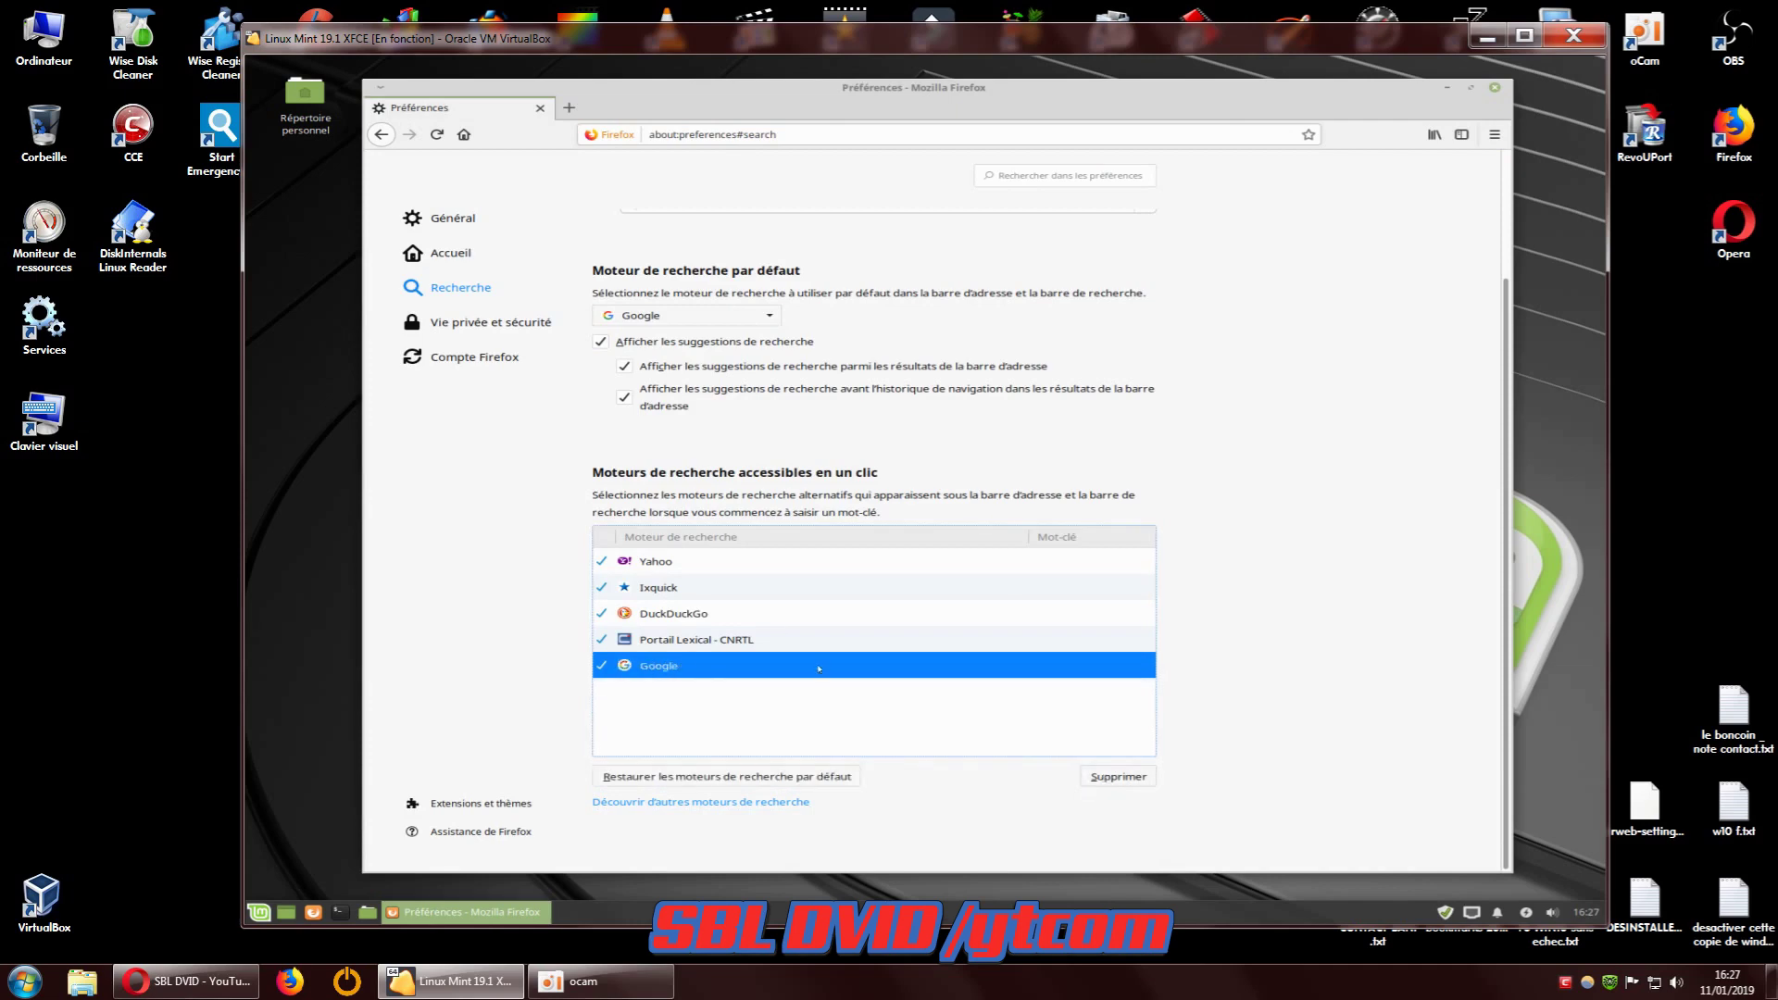
click(704, 562)
click(1125, 780)
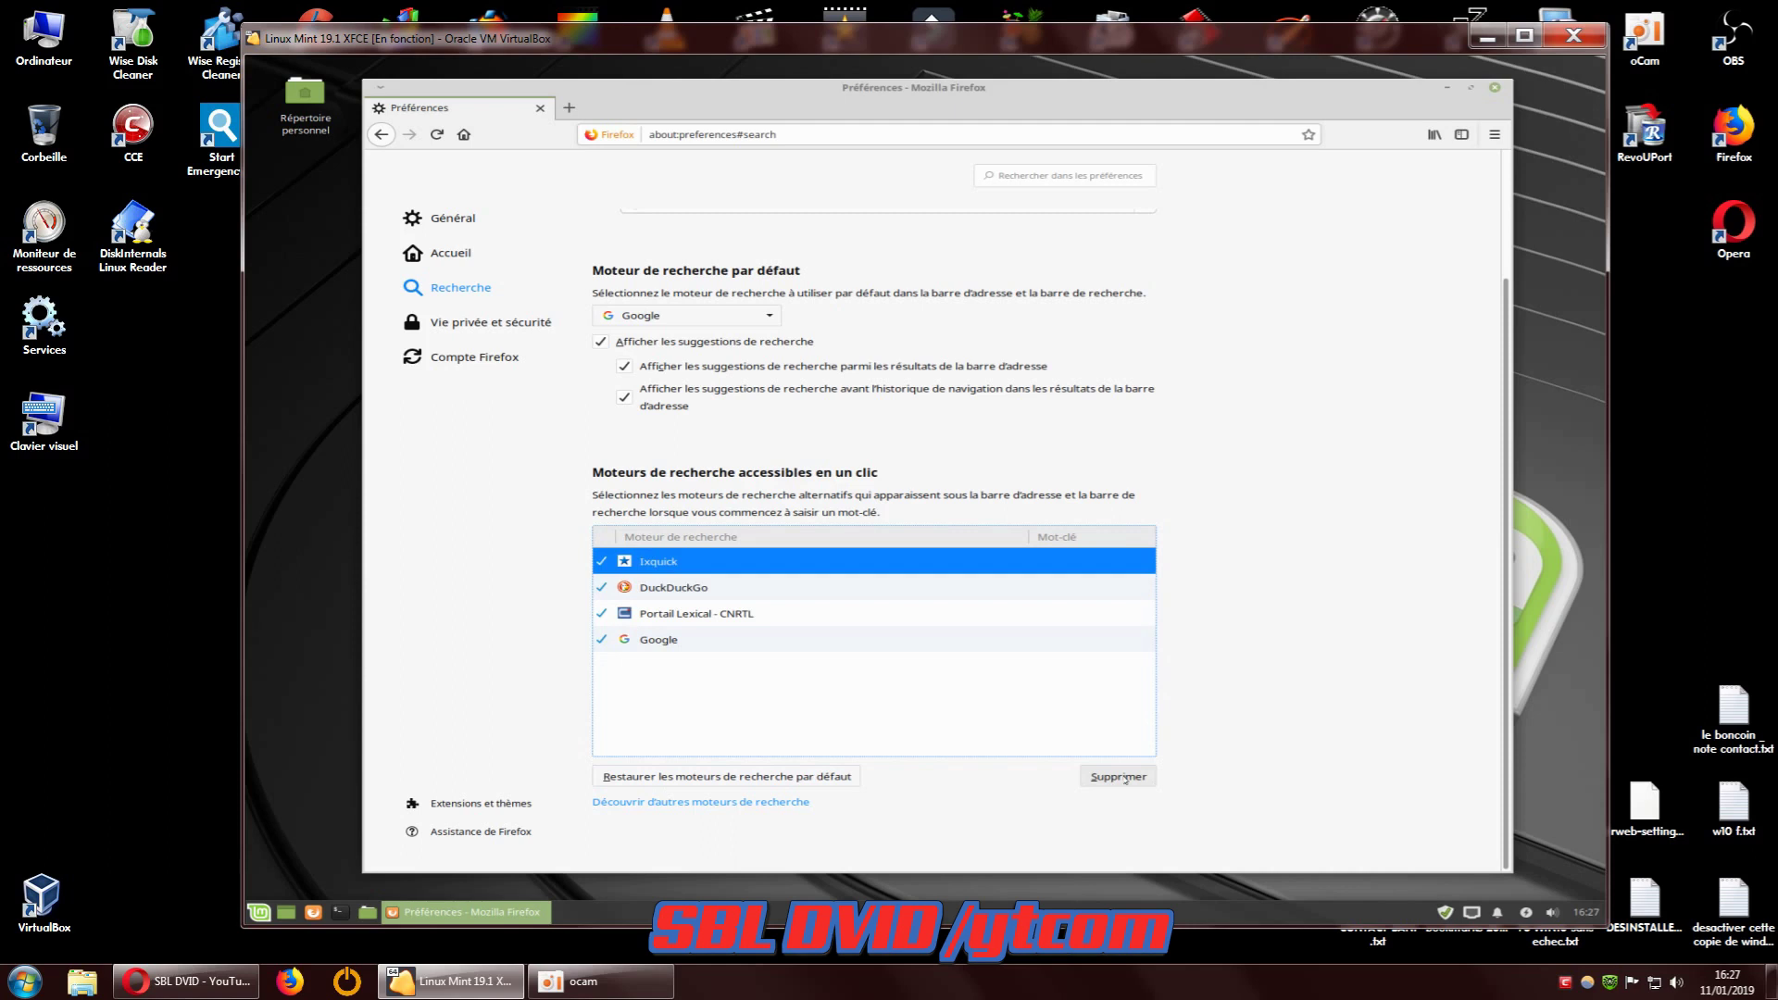
click(1127, 780)
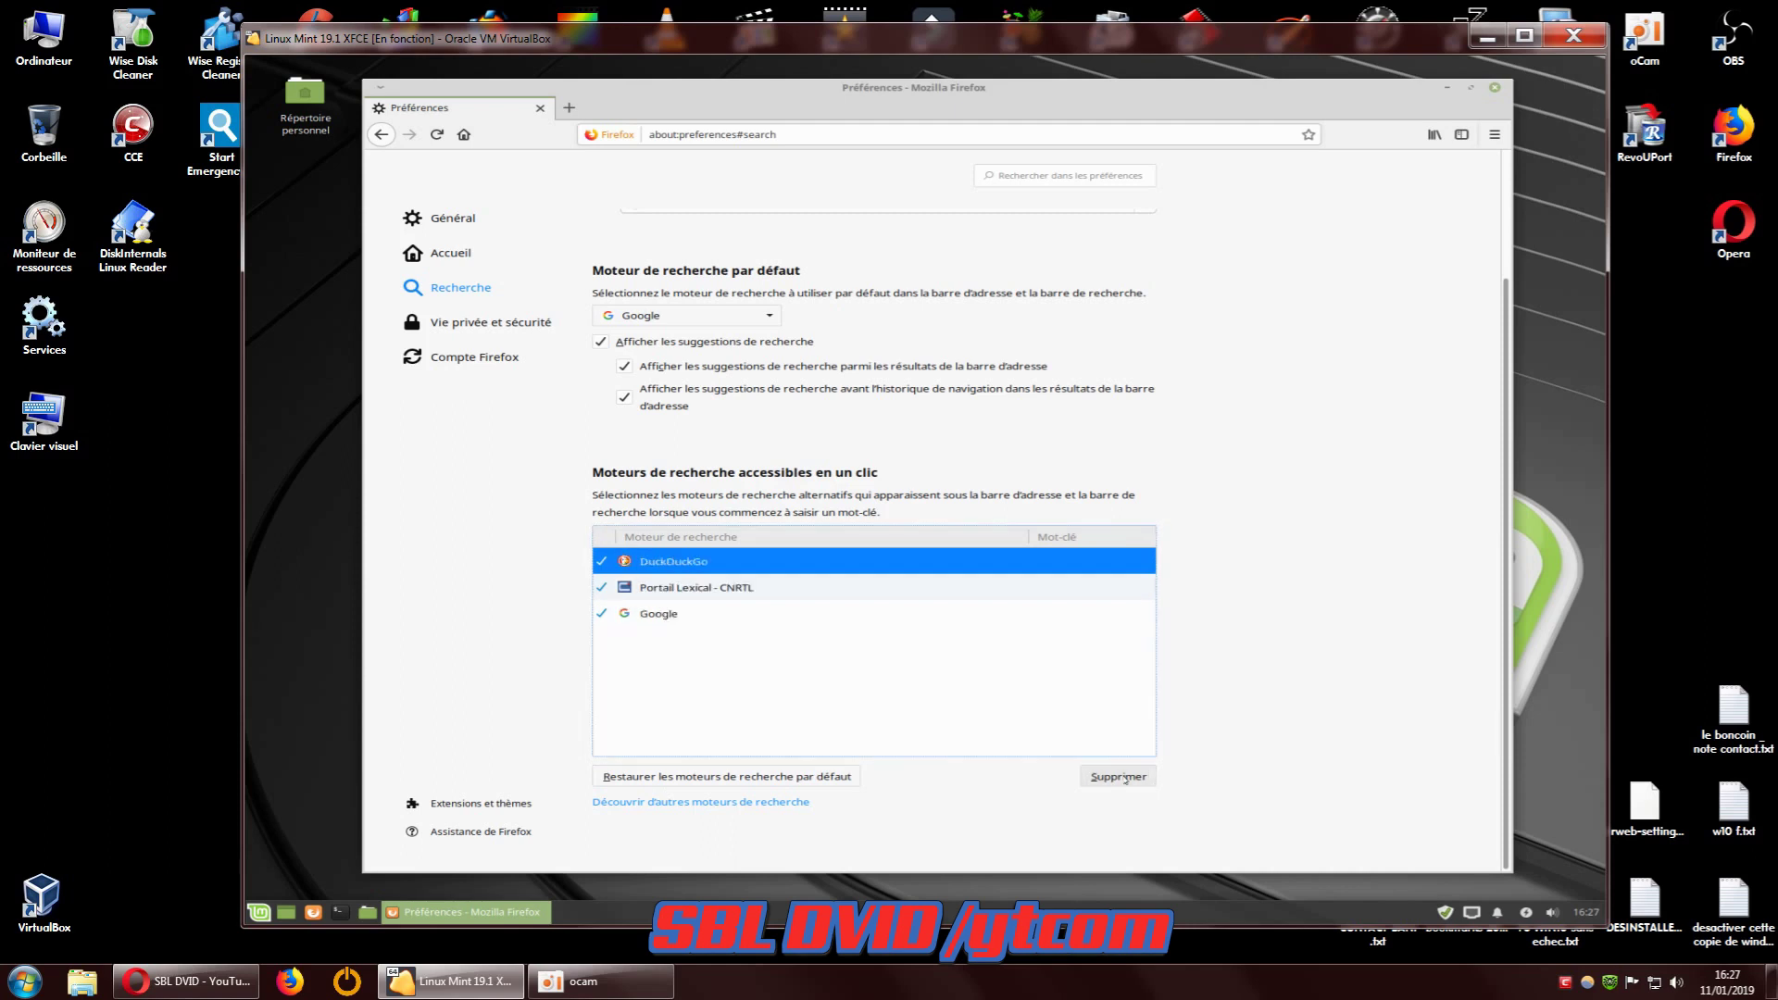
click(1124, 779)
click(1124, 779)
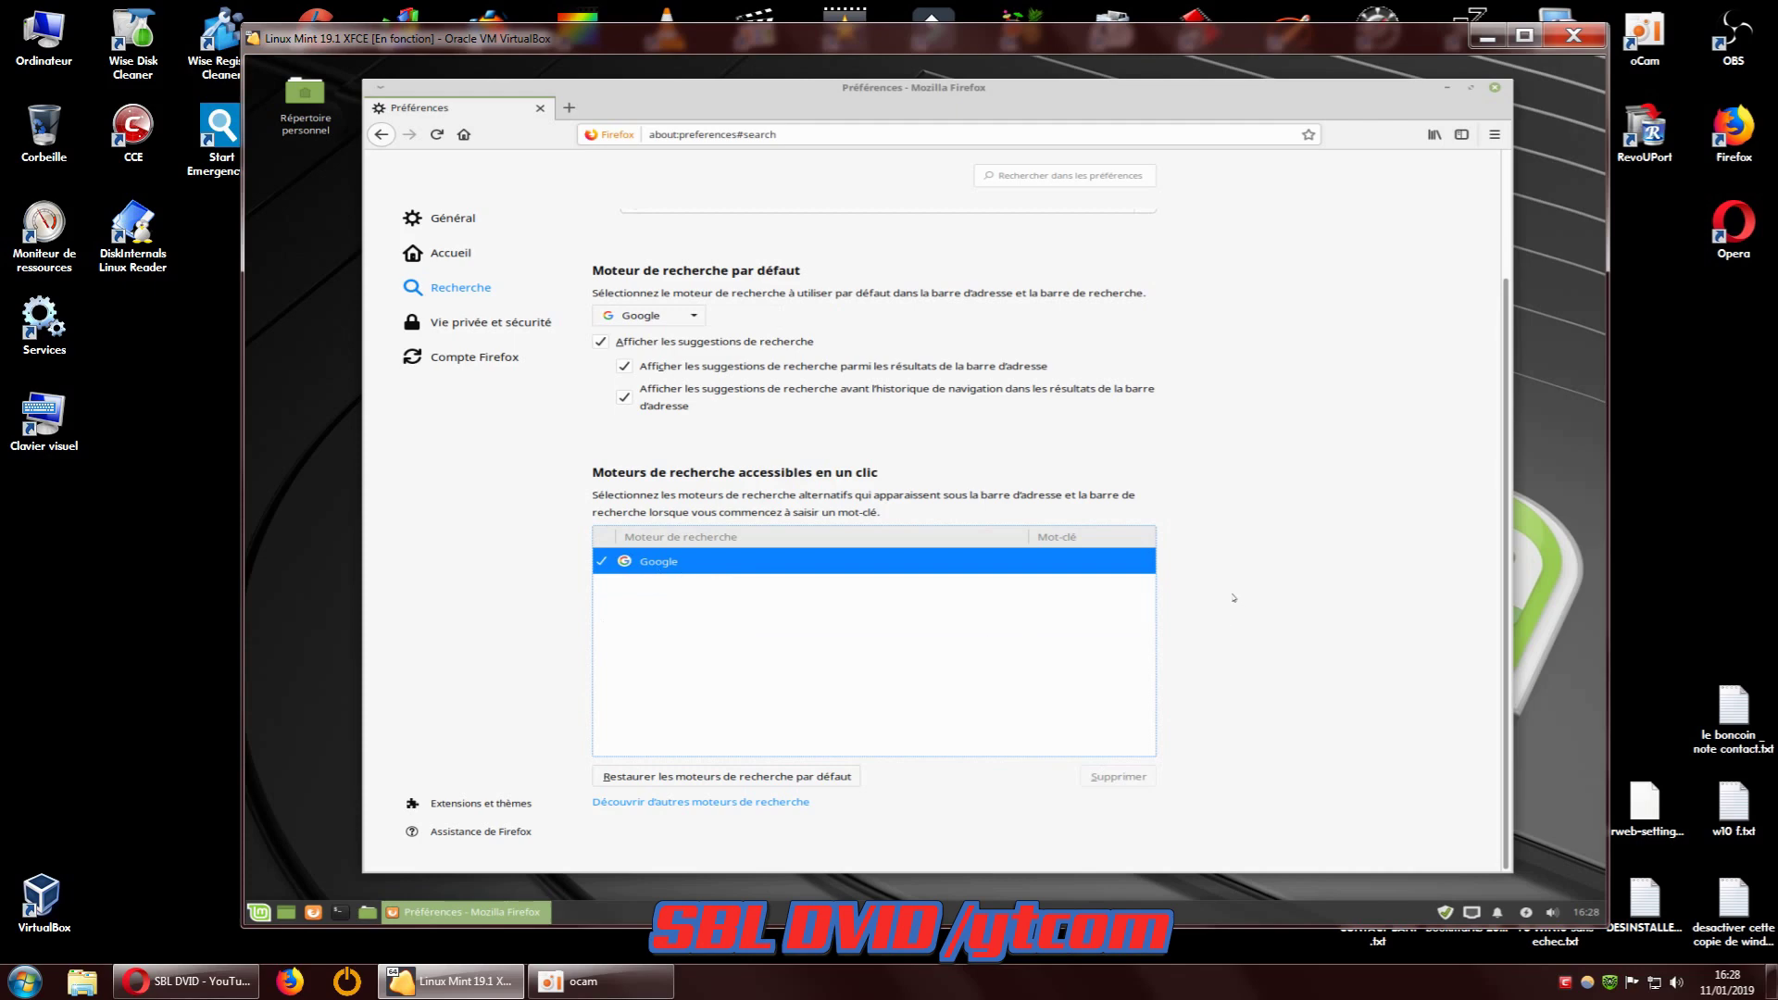
Replace the Preferences tab with a new tab, and restart Firefox
click(569, 109)
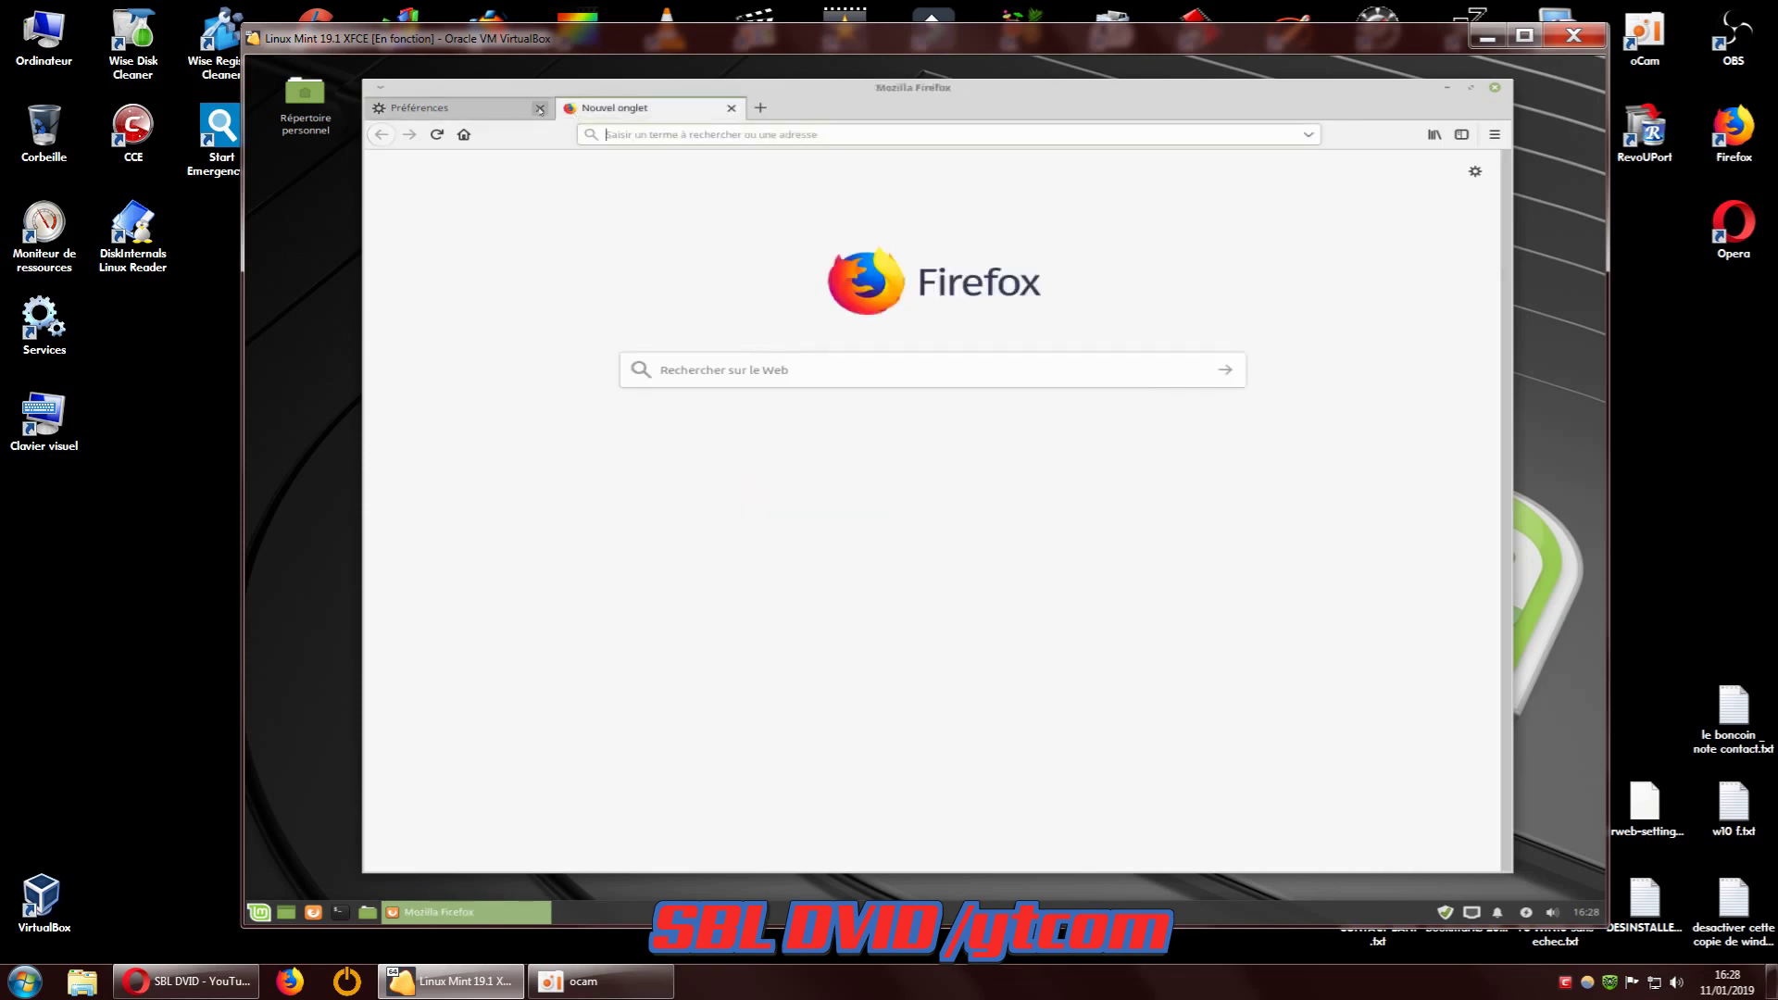
click(540, 108)
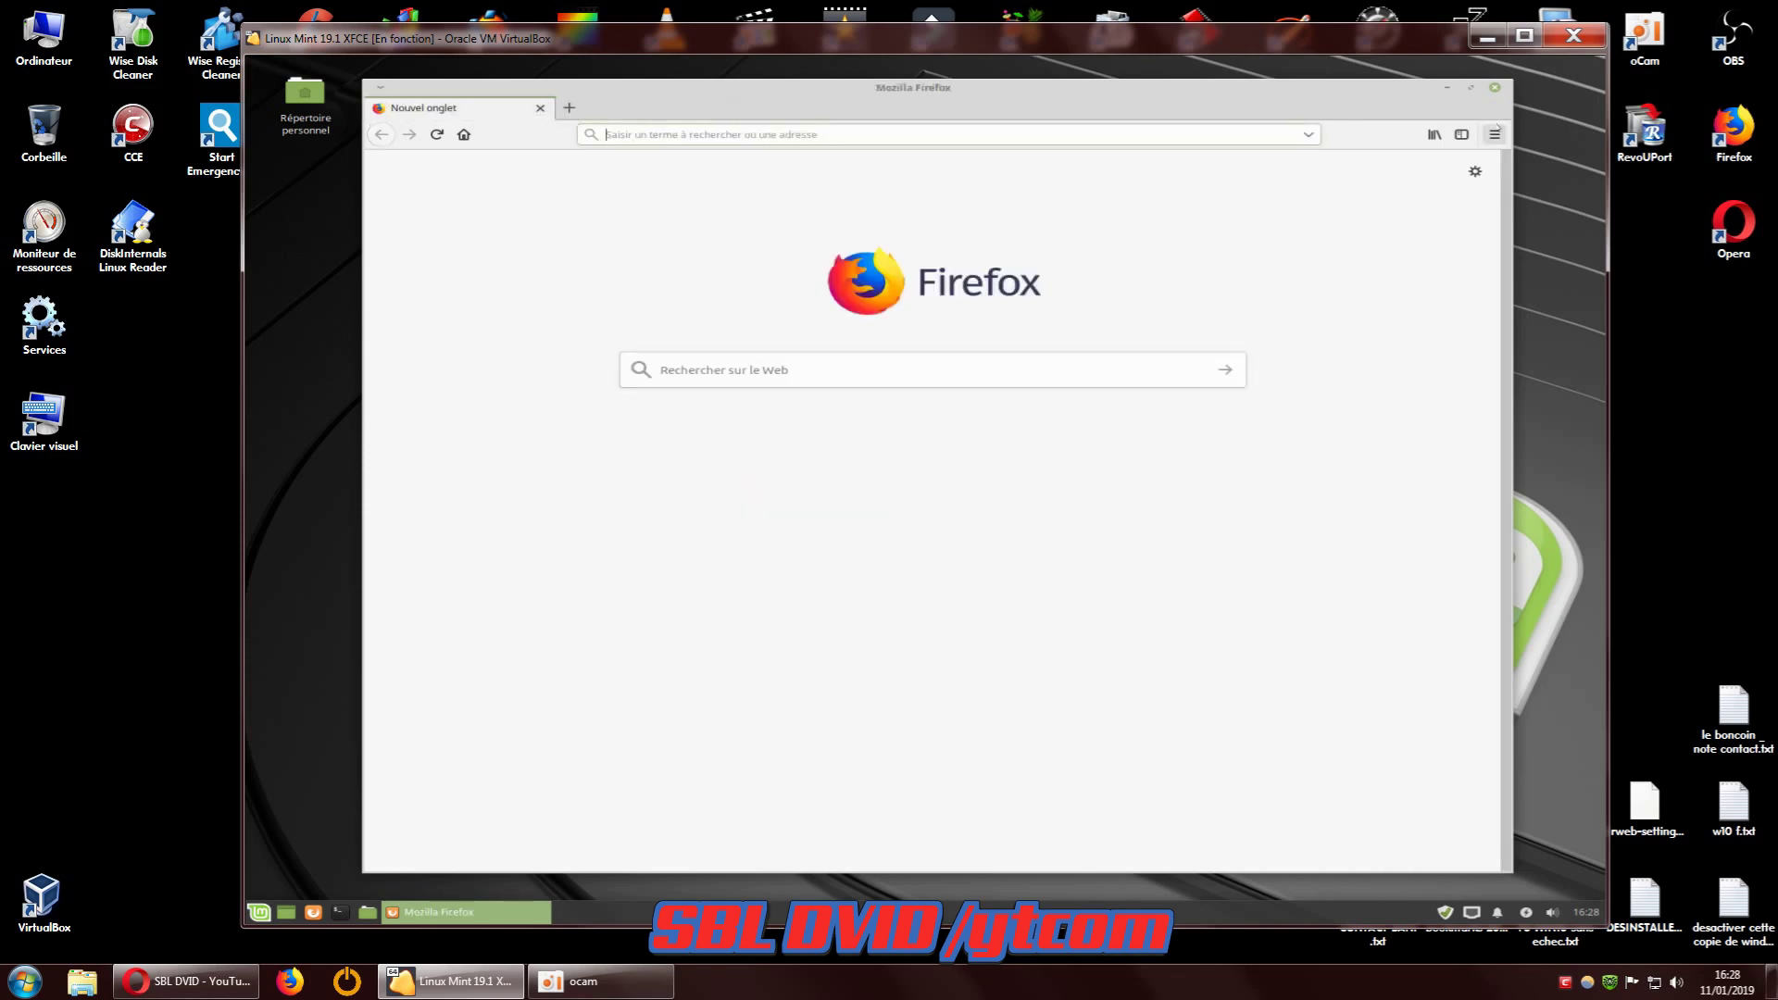
click(1495, 87)
click(313, 912)
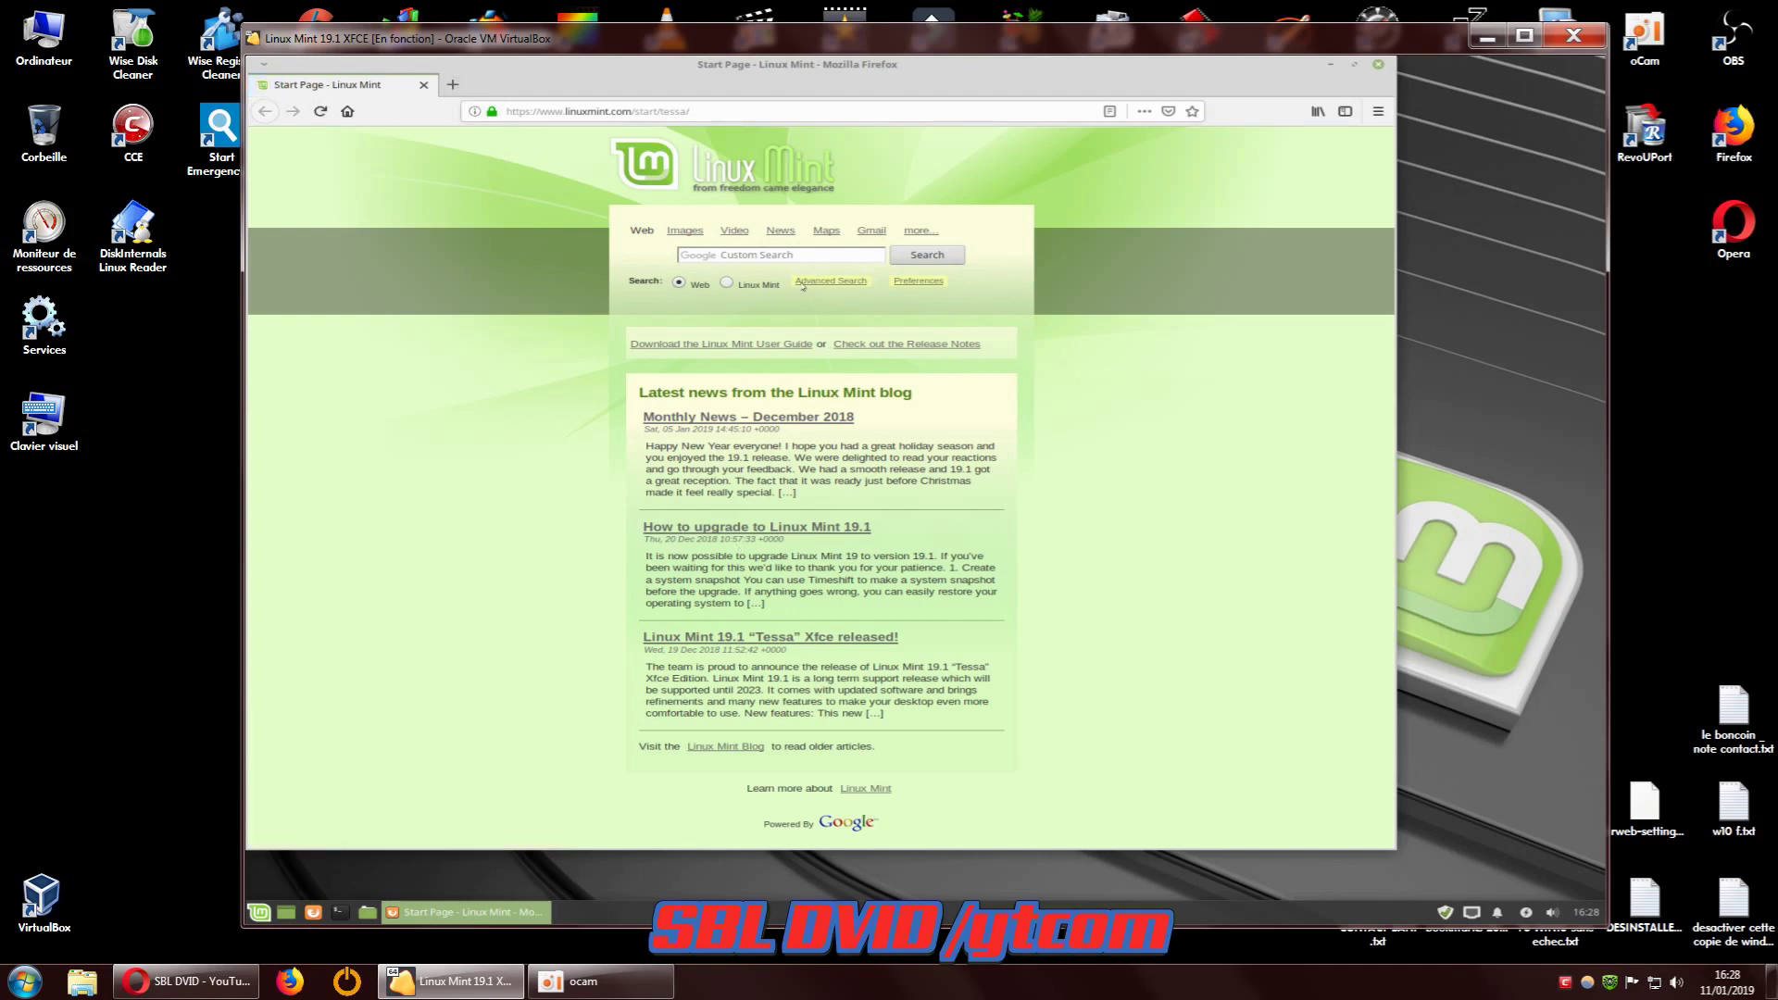
View a new tab in place of the Linux Mint start page, and restart Firefox again
click(452, 84)
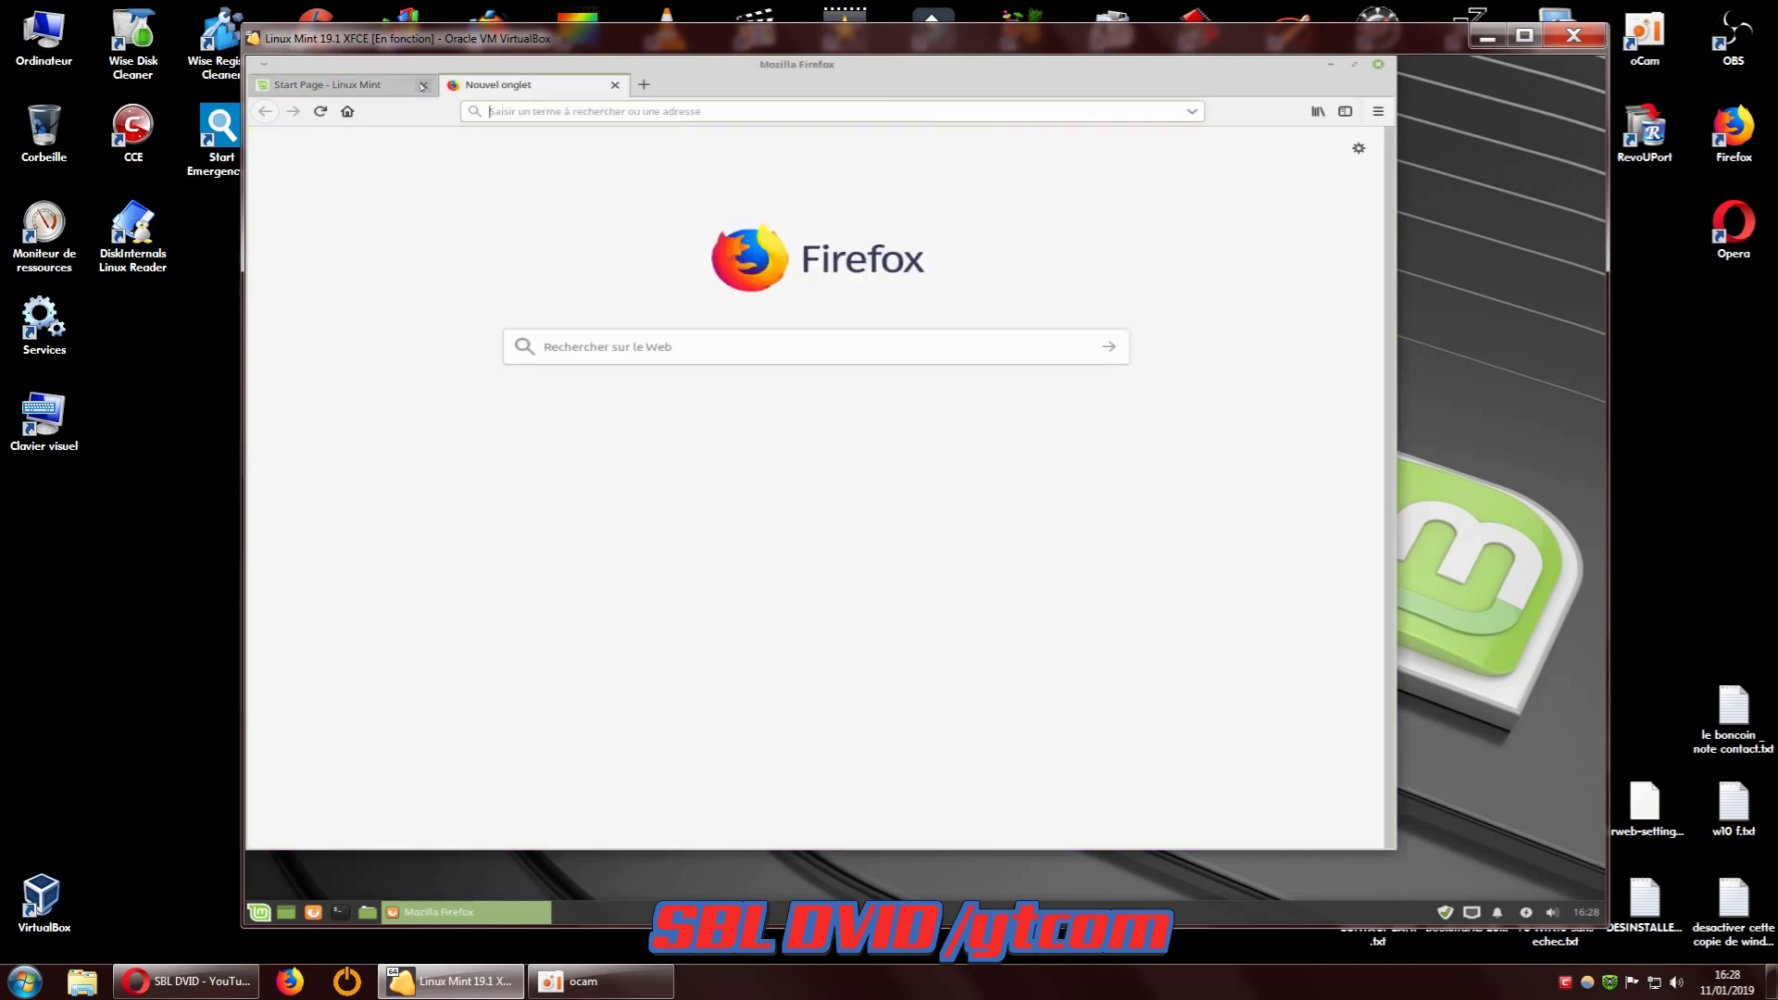
click(422, 85)
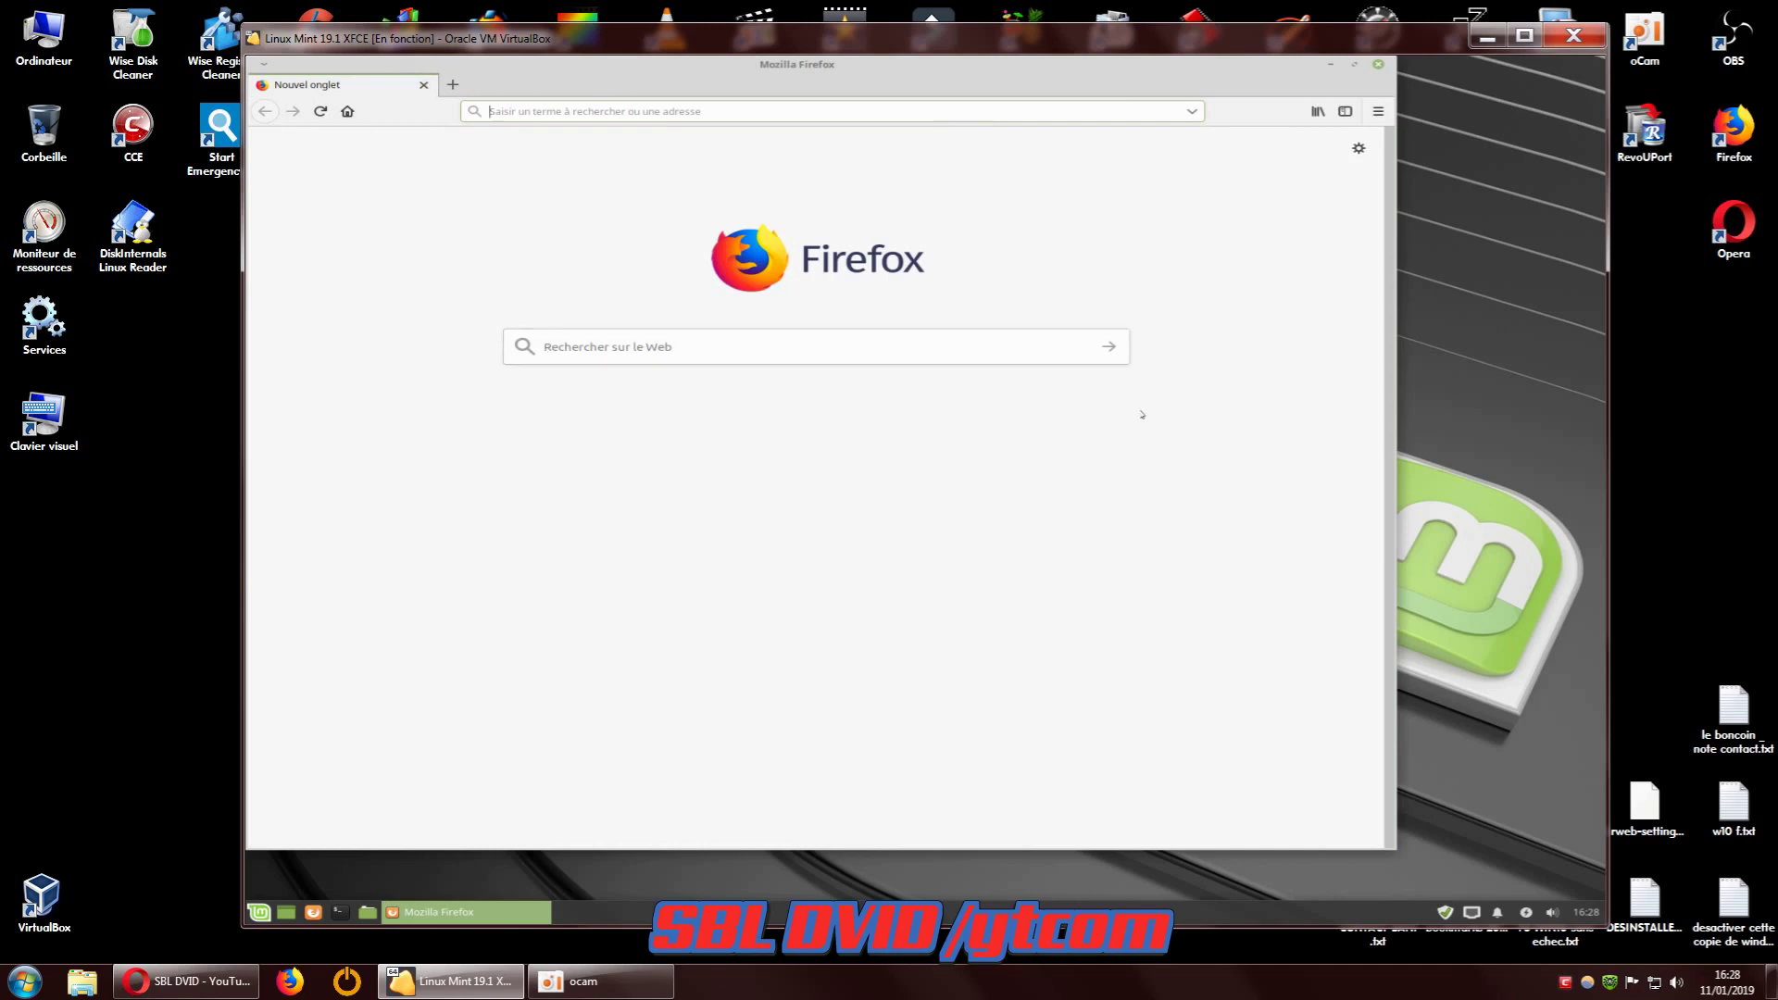
click(1379, 65)
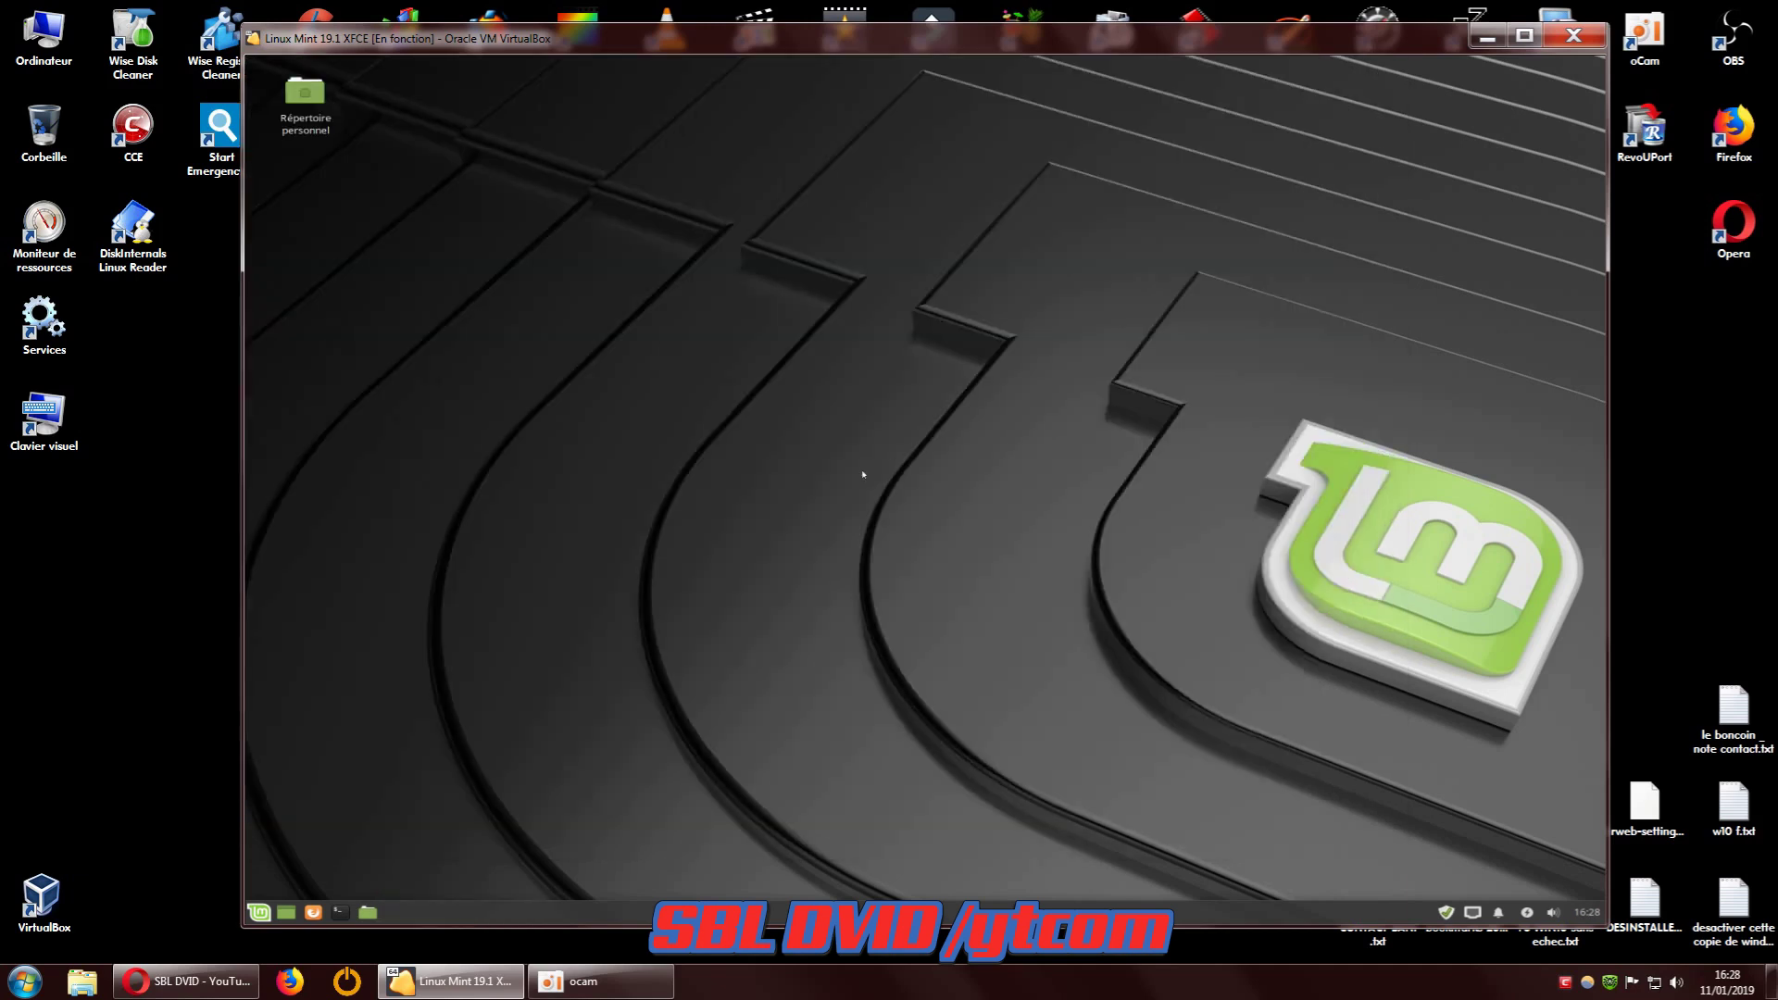
click(314, 912)
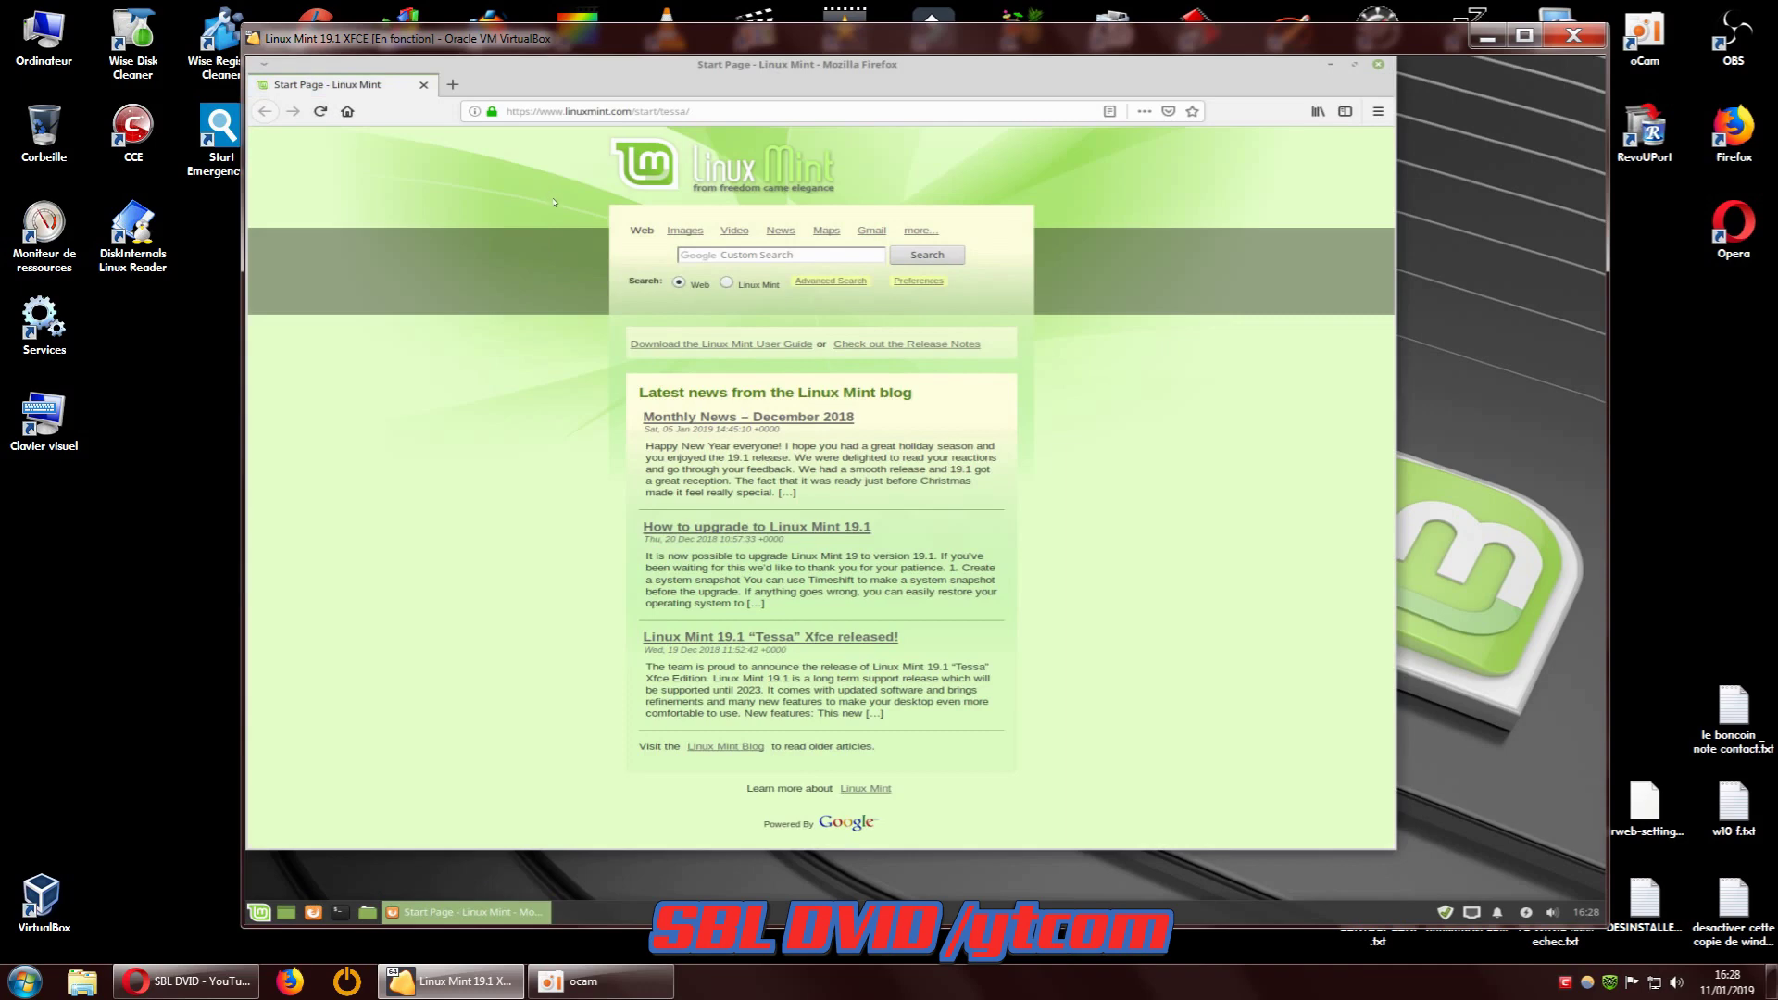
In the home preferences, set the home page and new tabs to Page vide, and disable Brèves and Pages enregistrées dans Pocket
click(1378, 111)
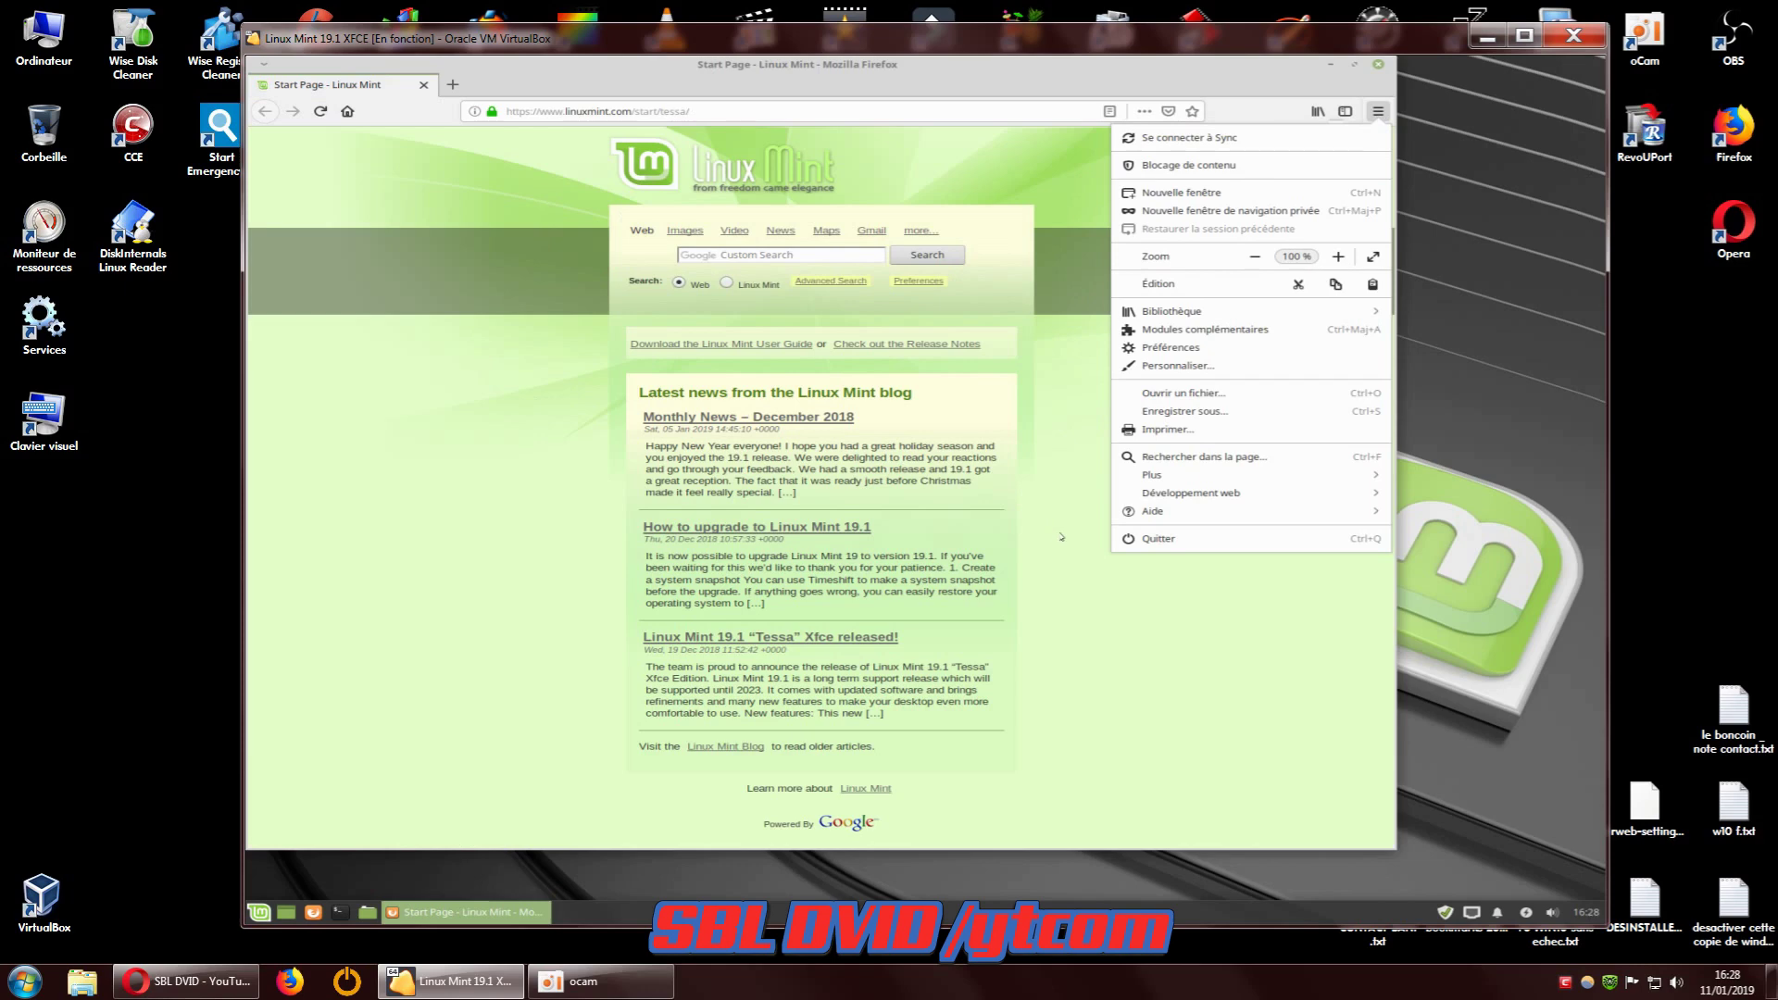
click(1175, 348)
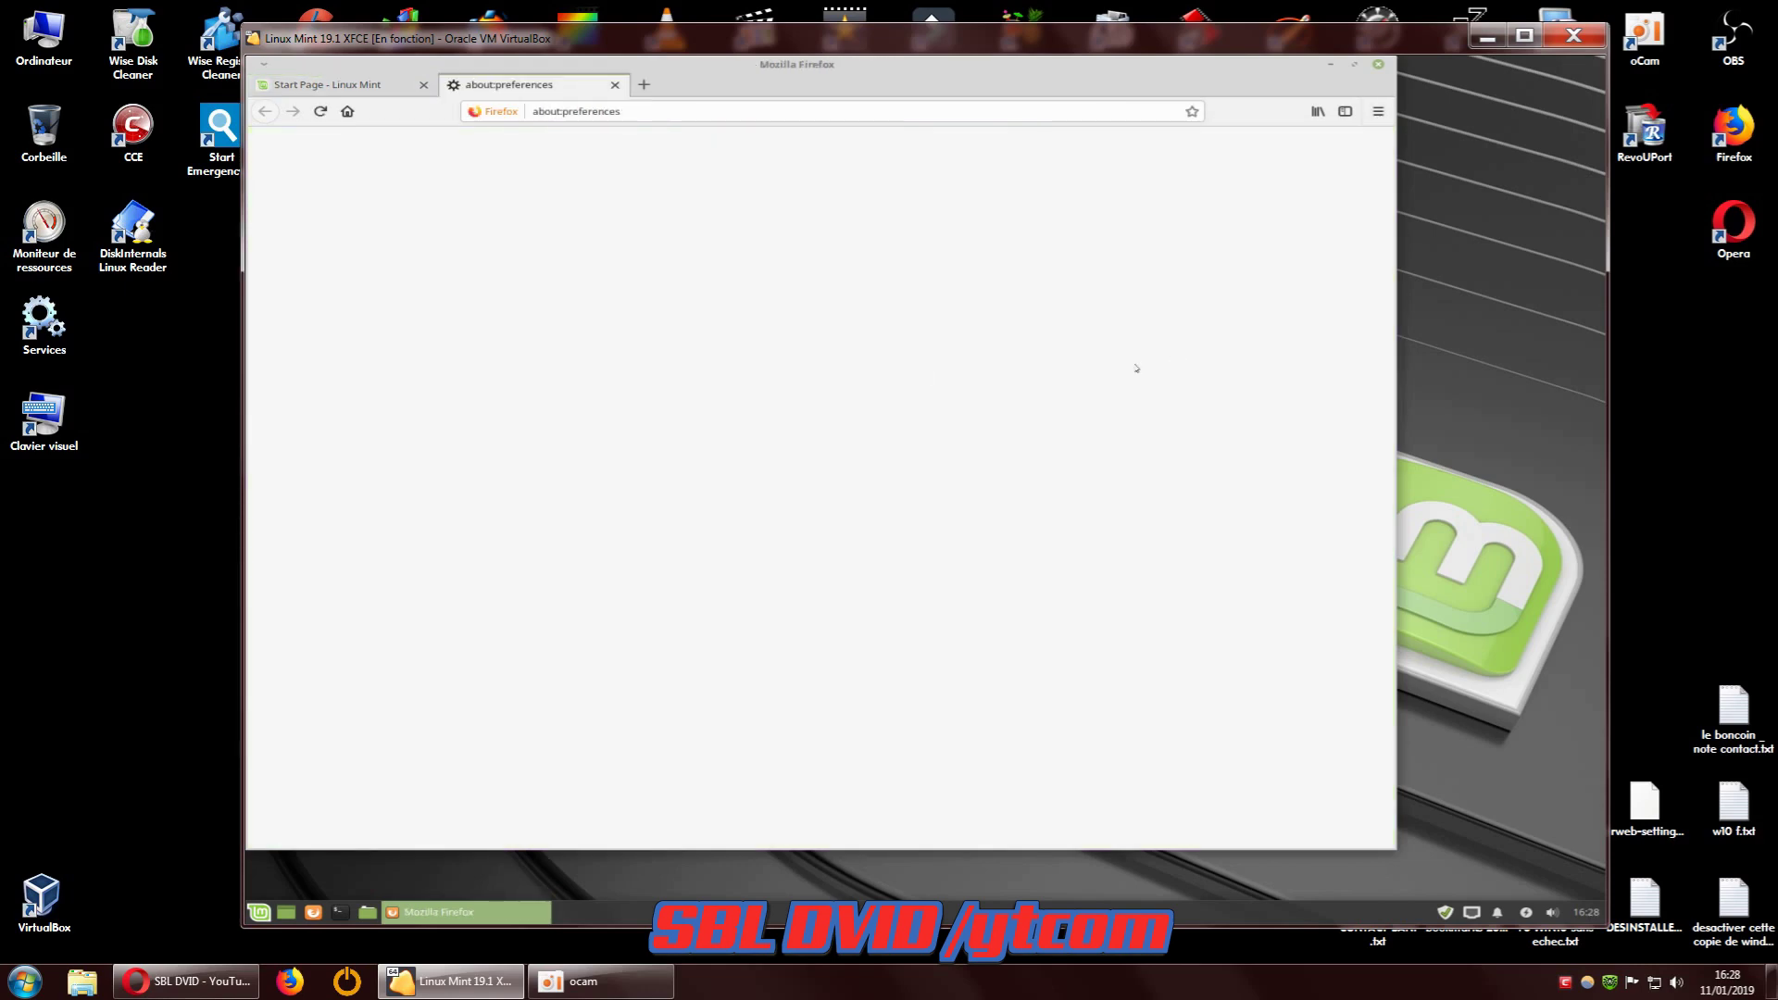
click(337, 233)
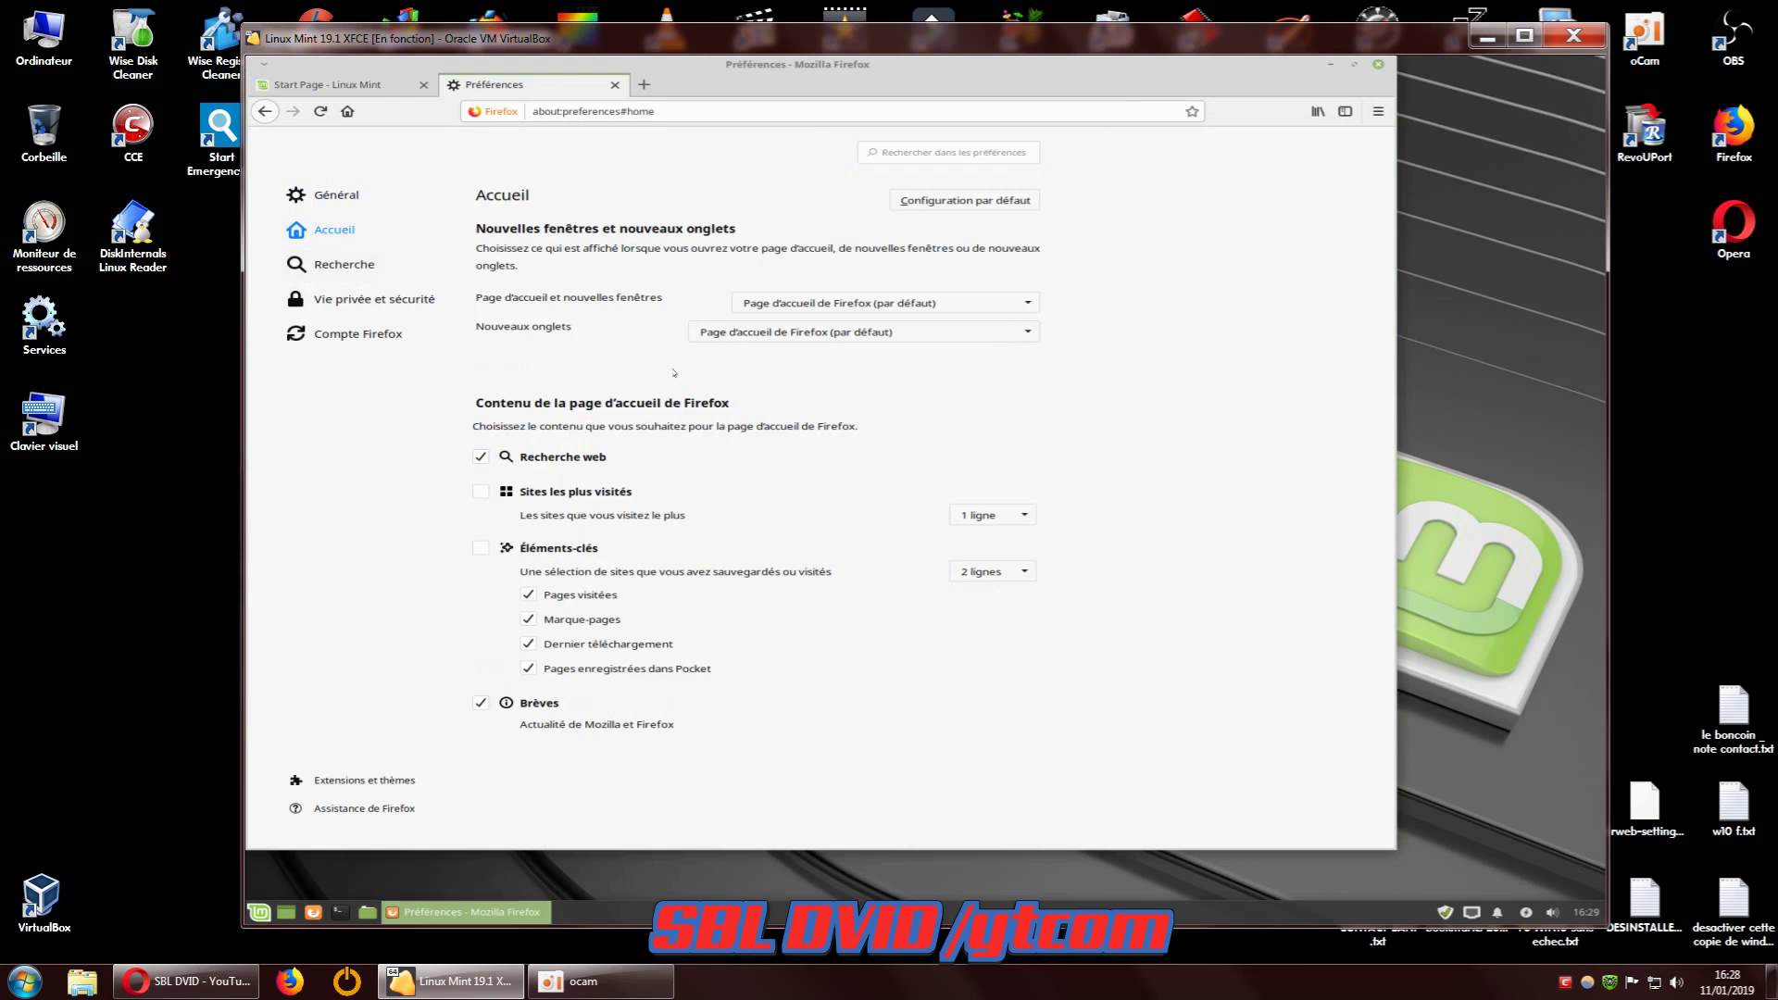
click(824, 303)
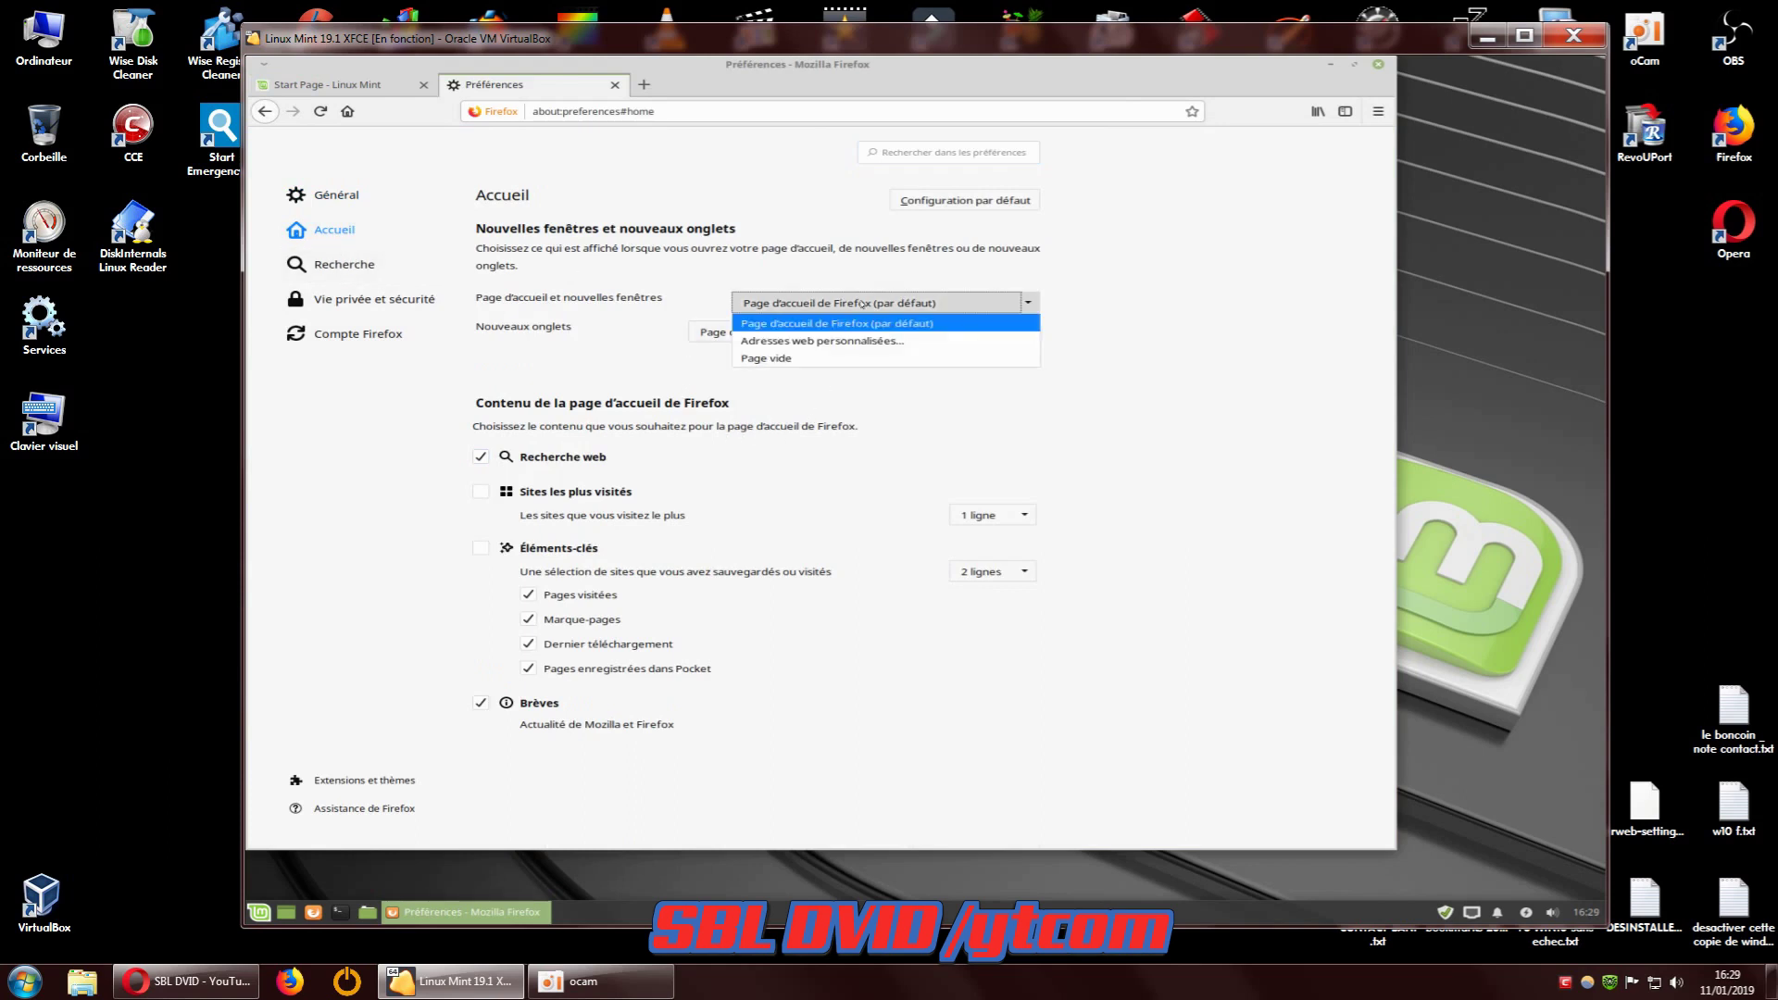
click(815, 358)
click(817, 334)
click(732, 370)
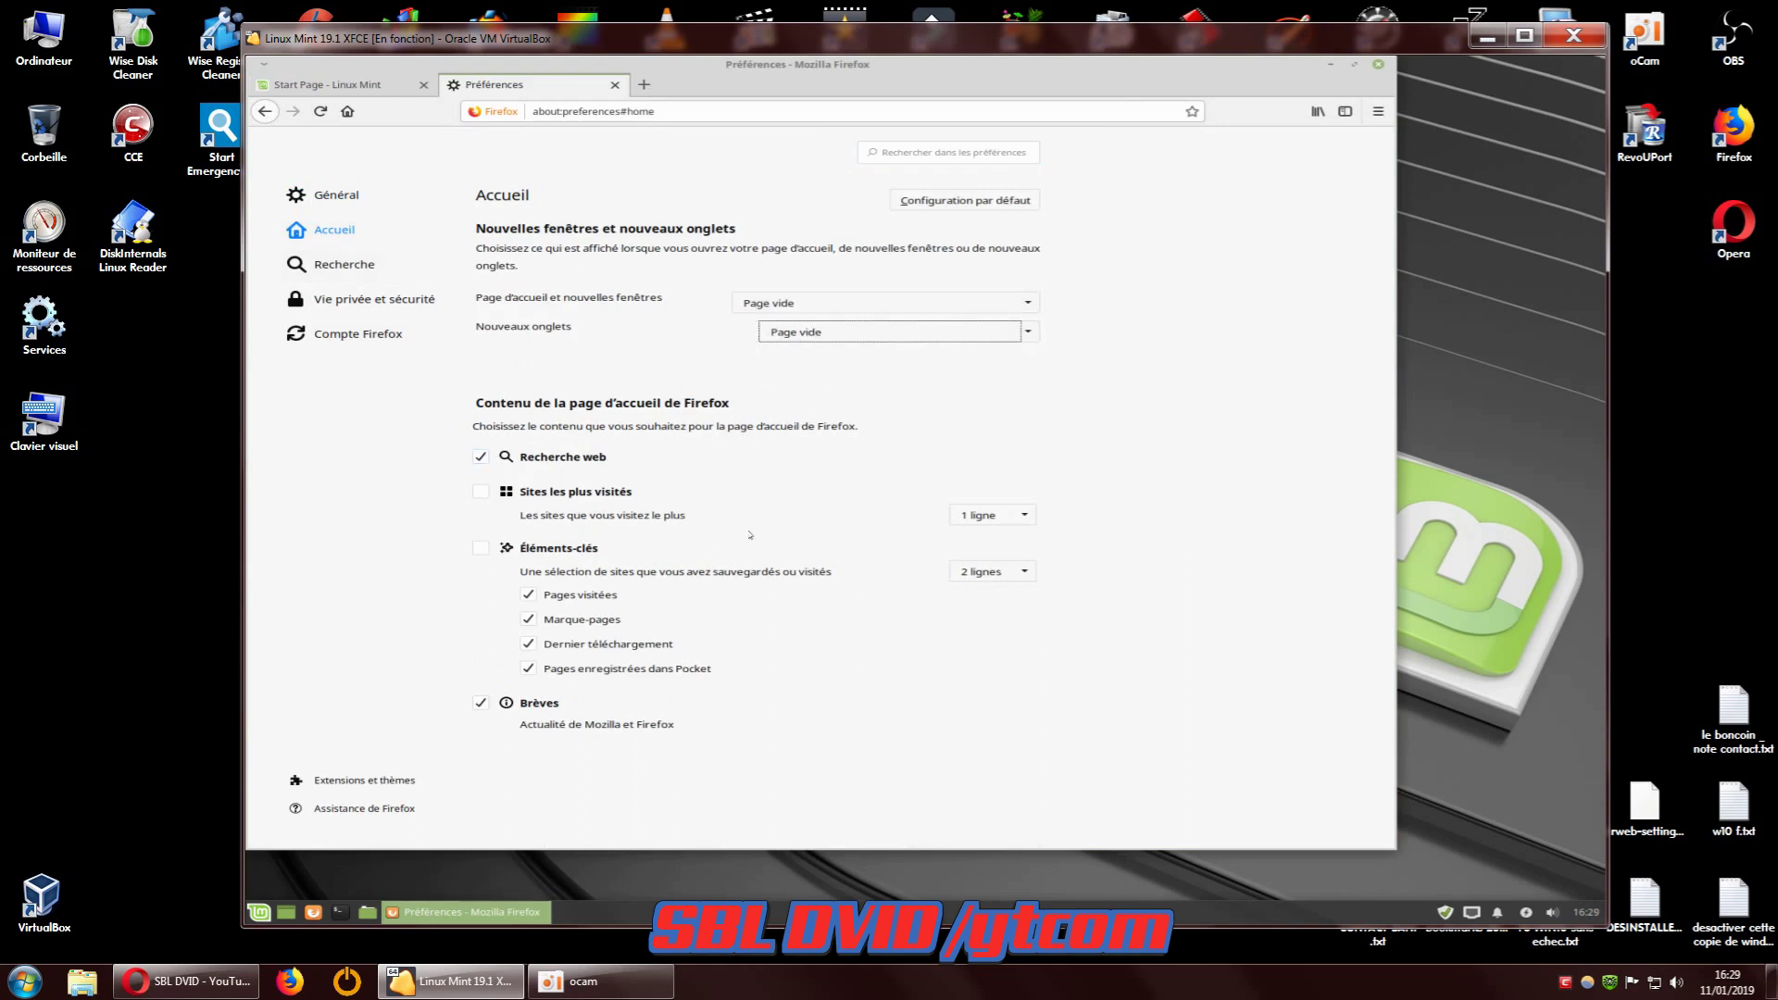
click(480, 704)
click(611, 669)
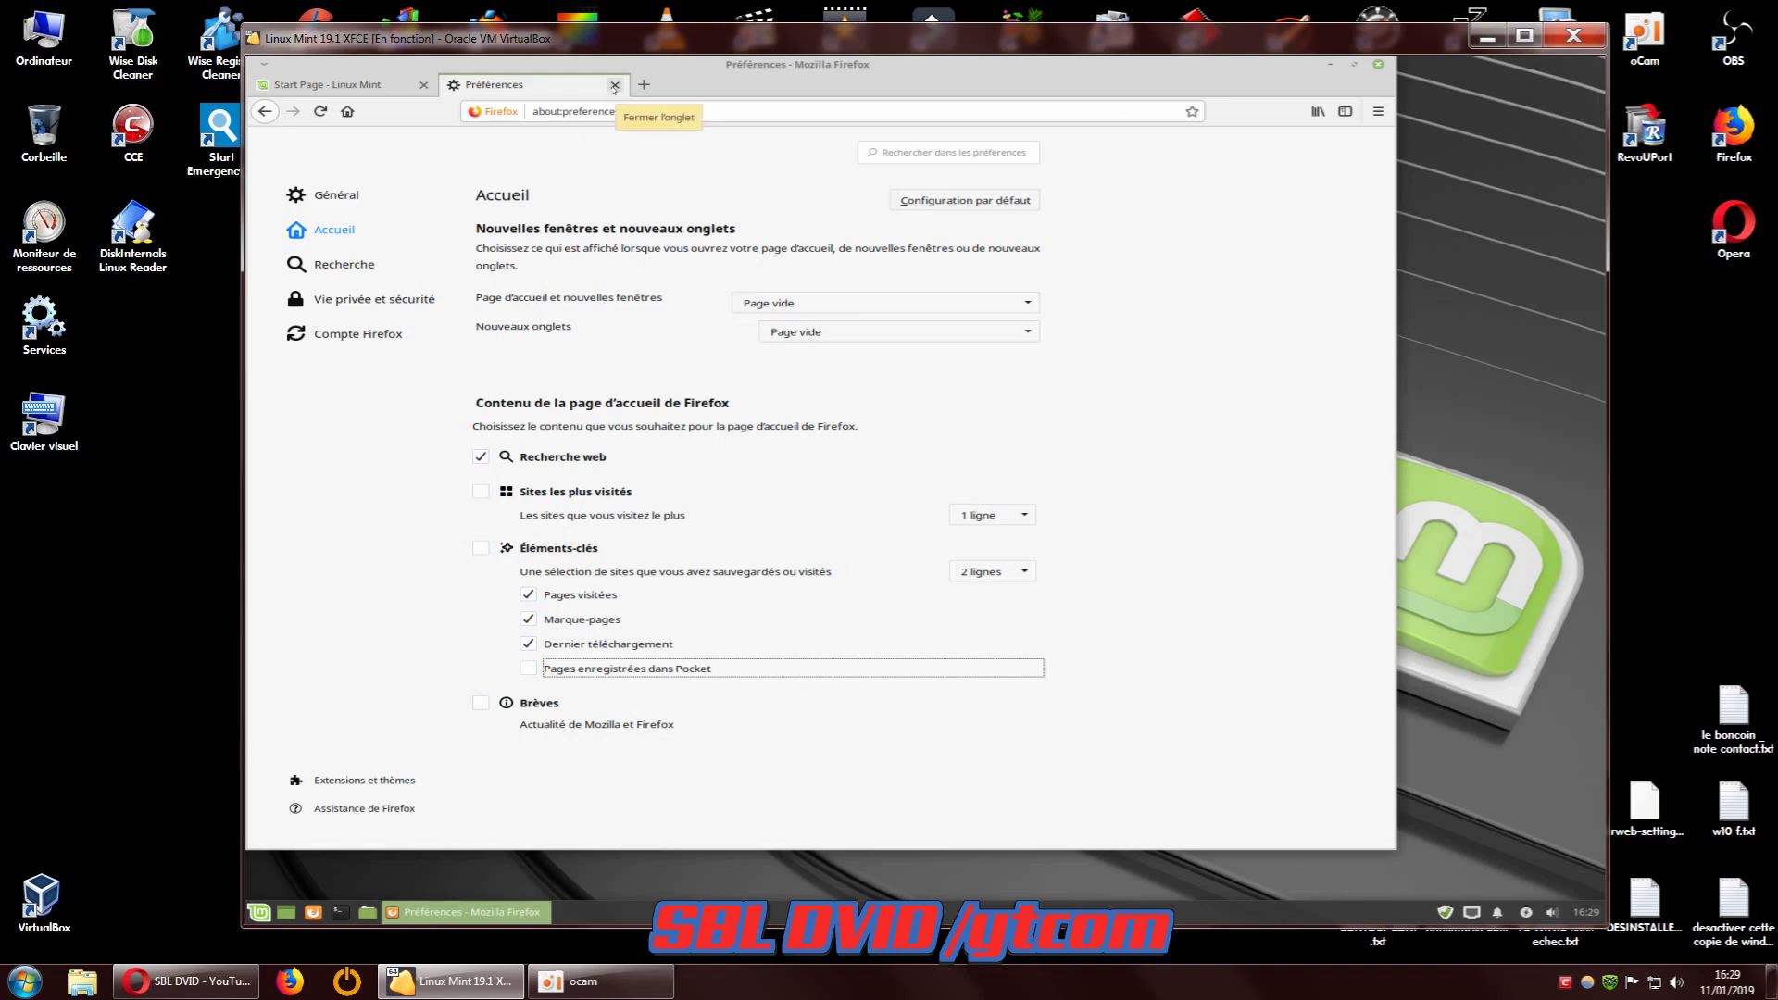
Close Firefox with all its open tabs, restart it, and reopen the preferences
click(1379, 65)
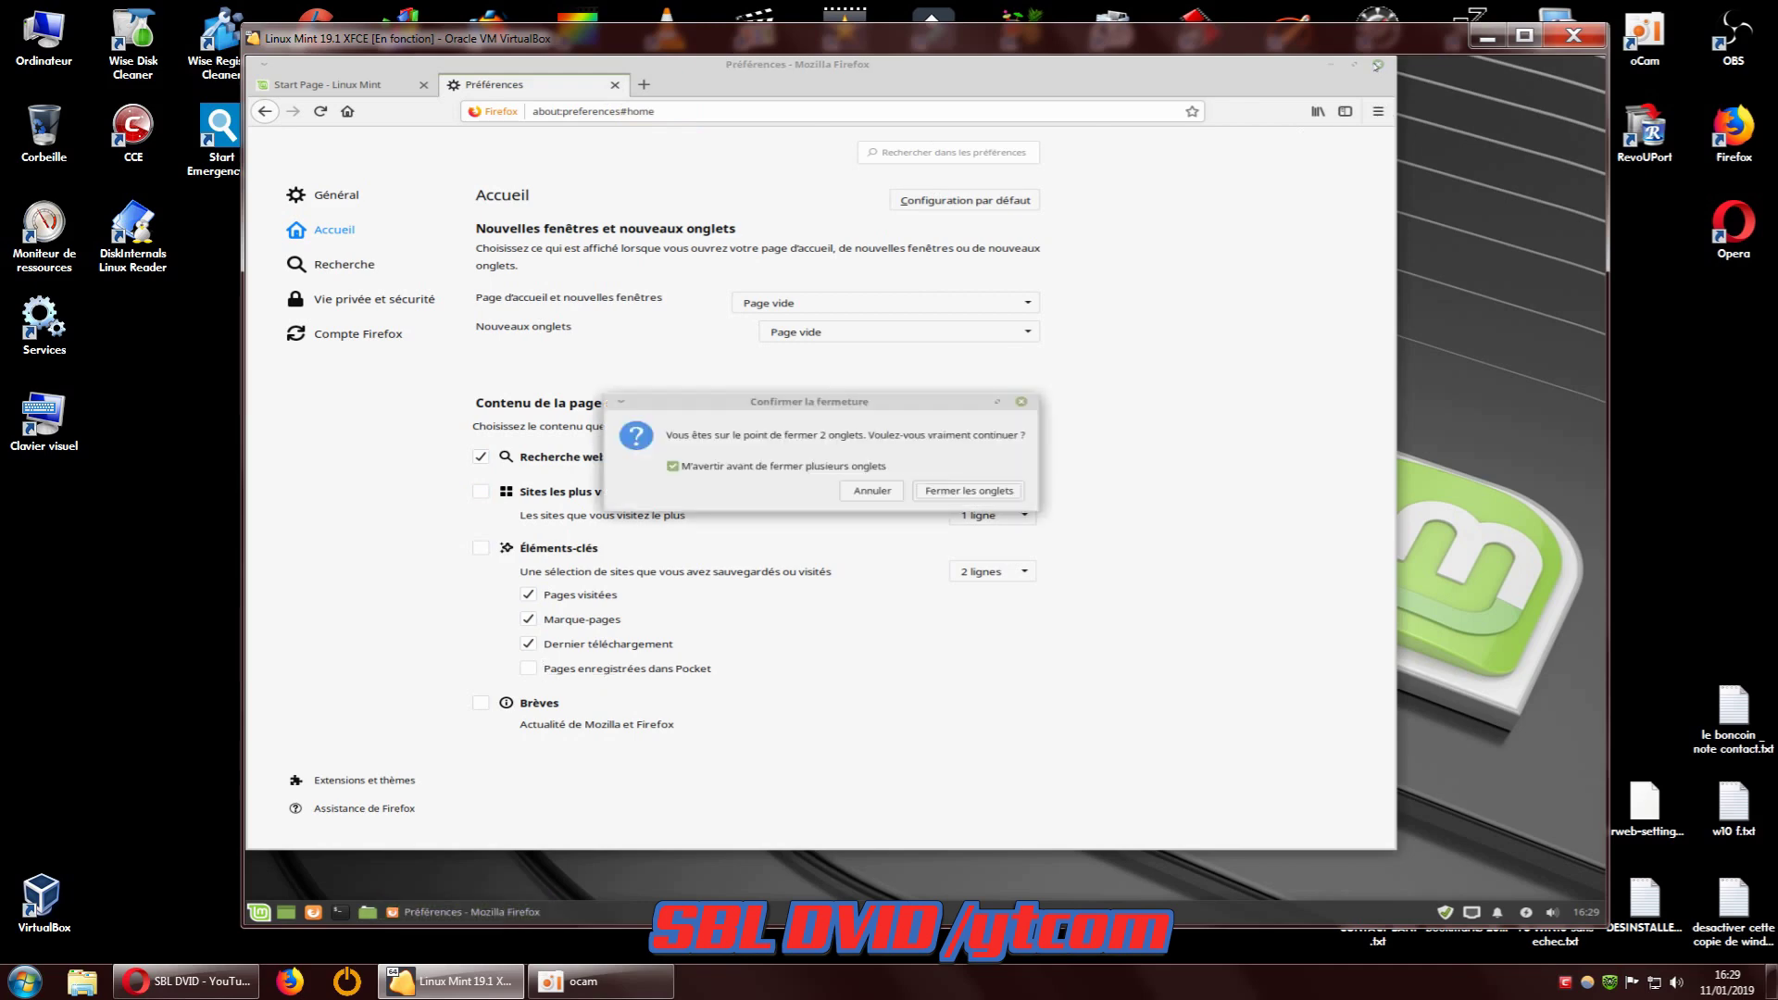
click(938, 498)
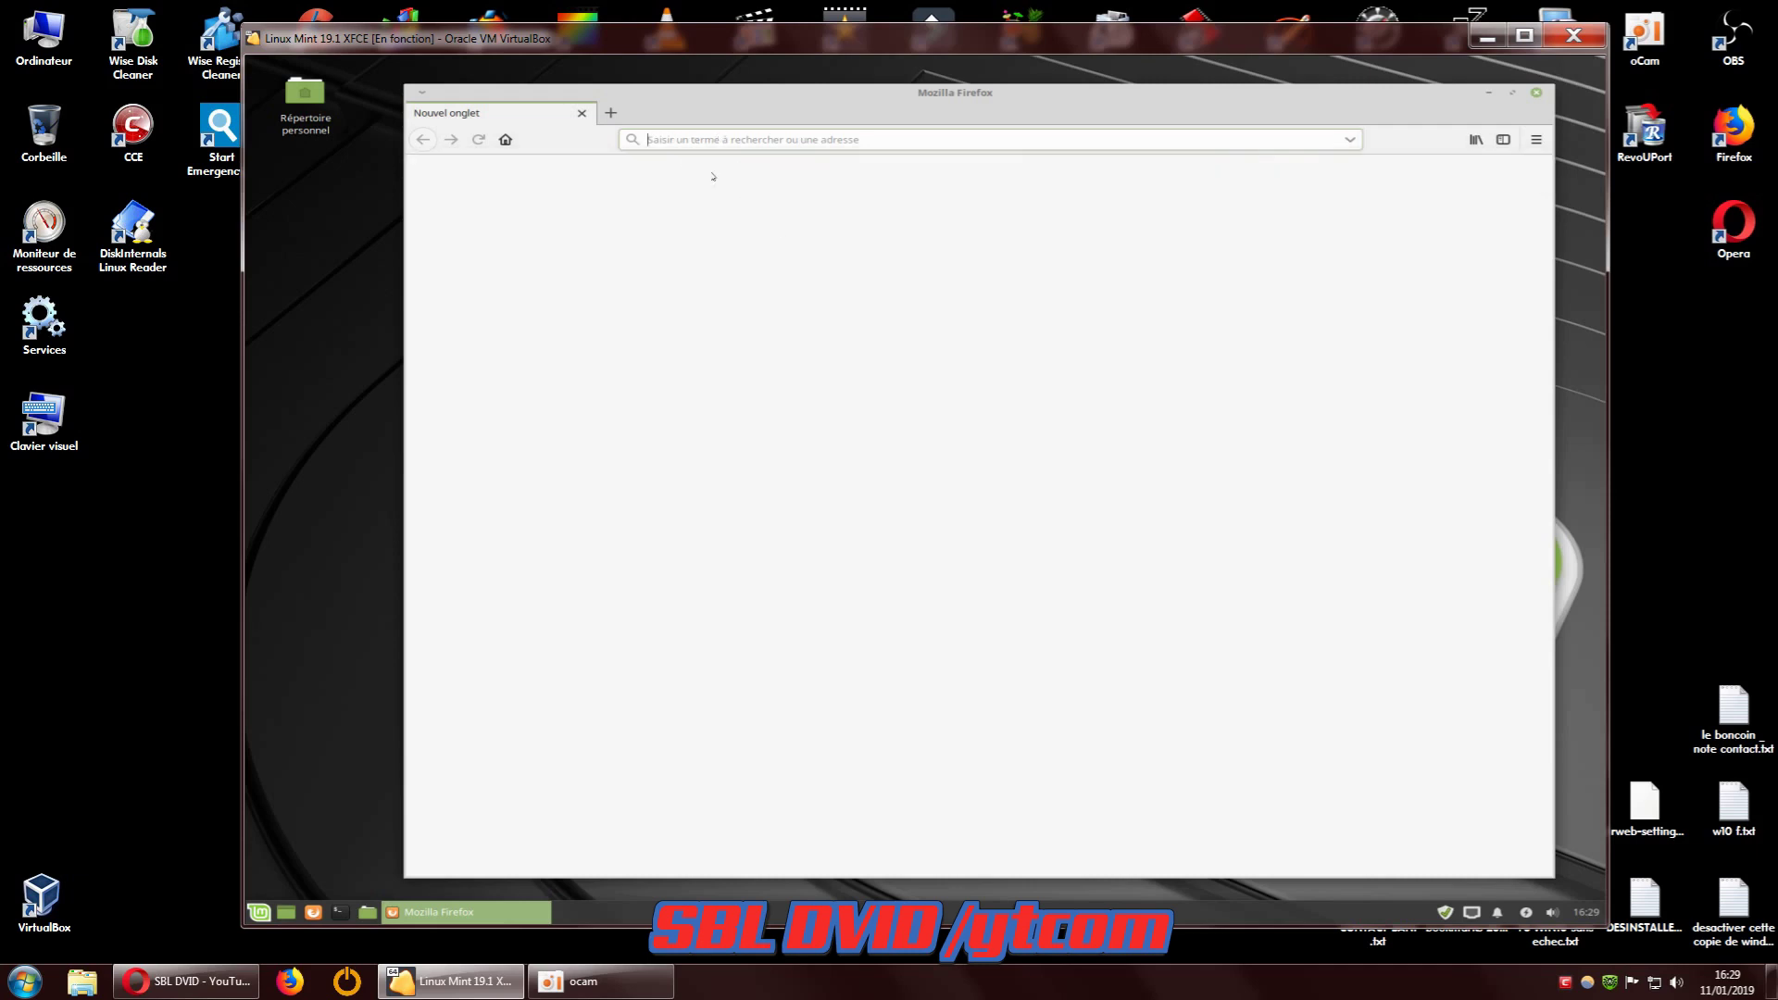
click(1537, 139)
click(1330, 376)
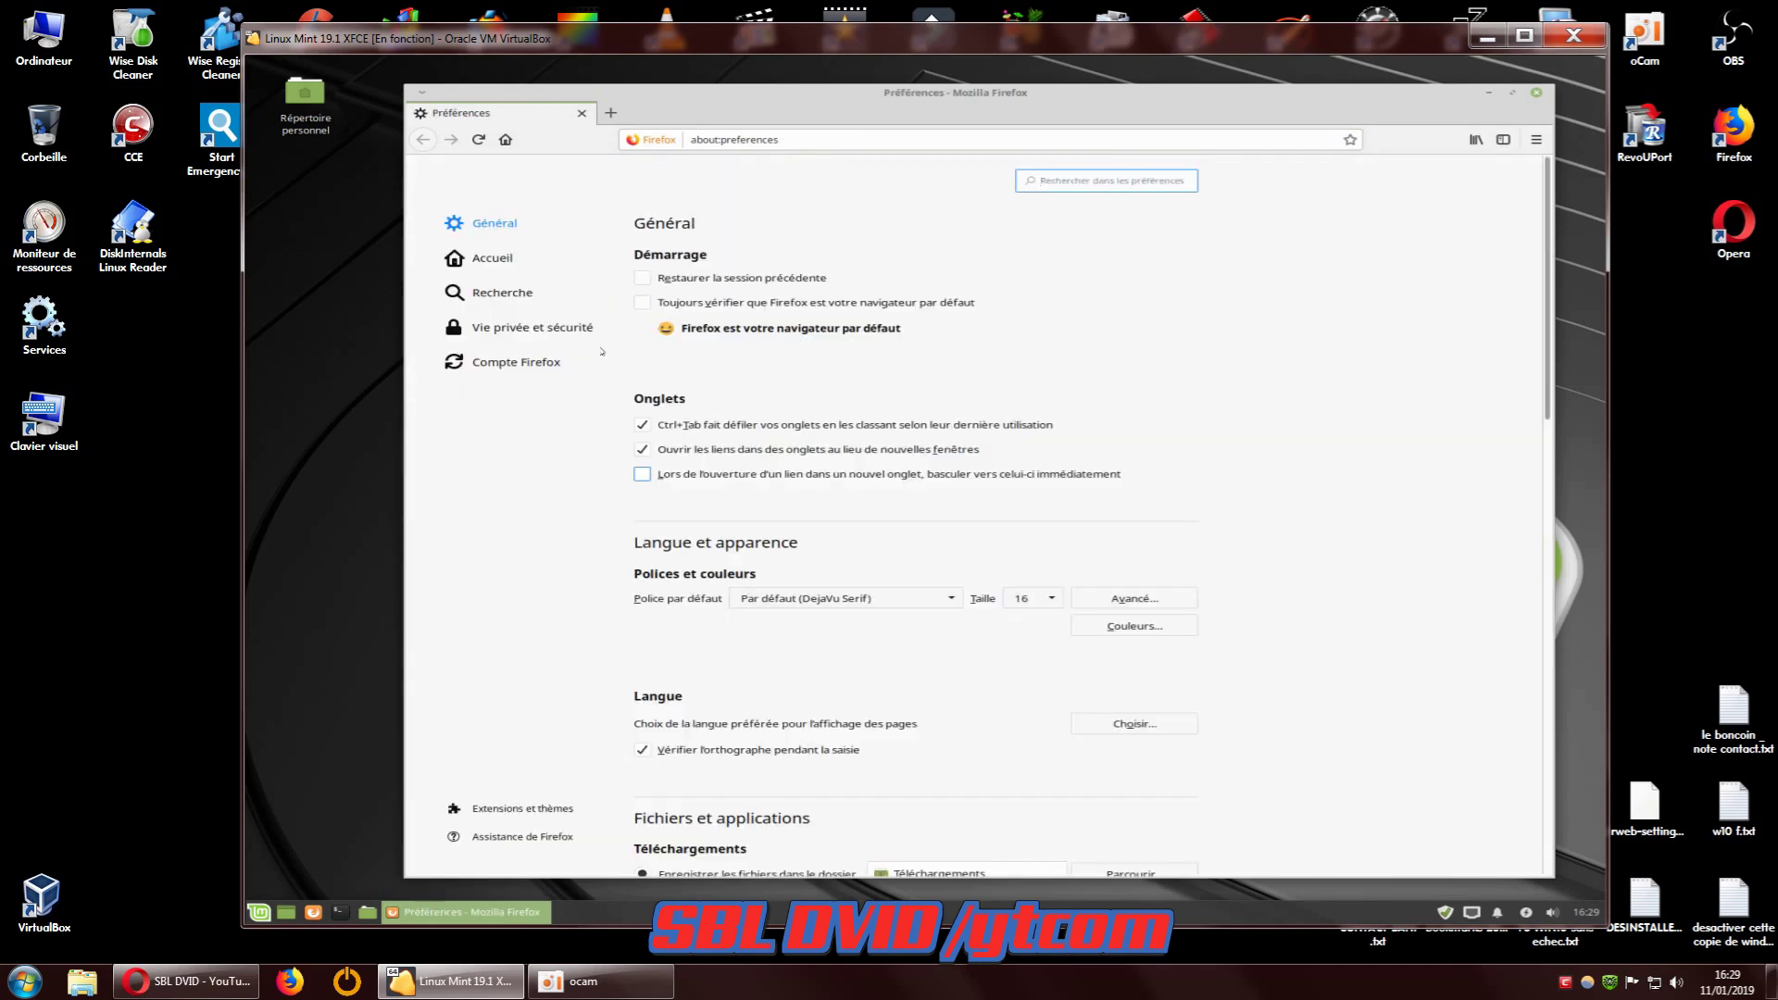
Review the search engine settings and the Page vide choices for the home page and new tabs
click(500, 292)
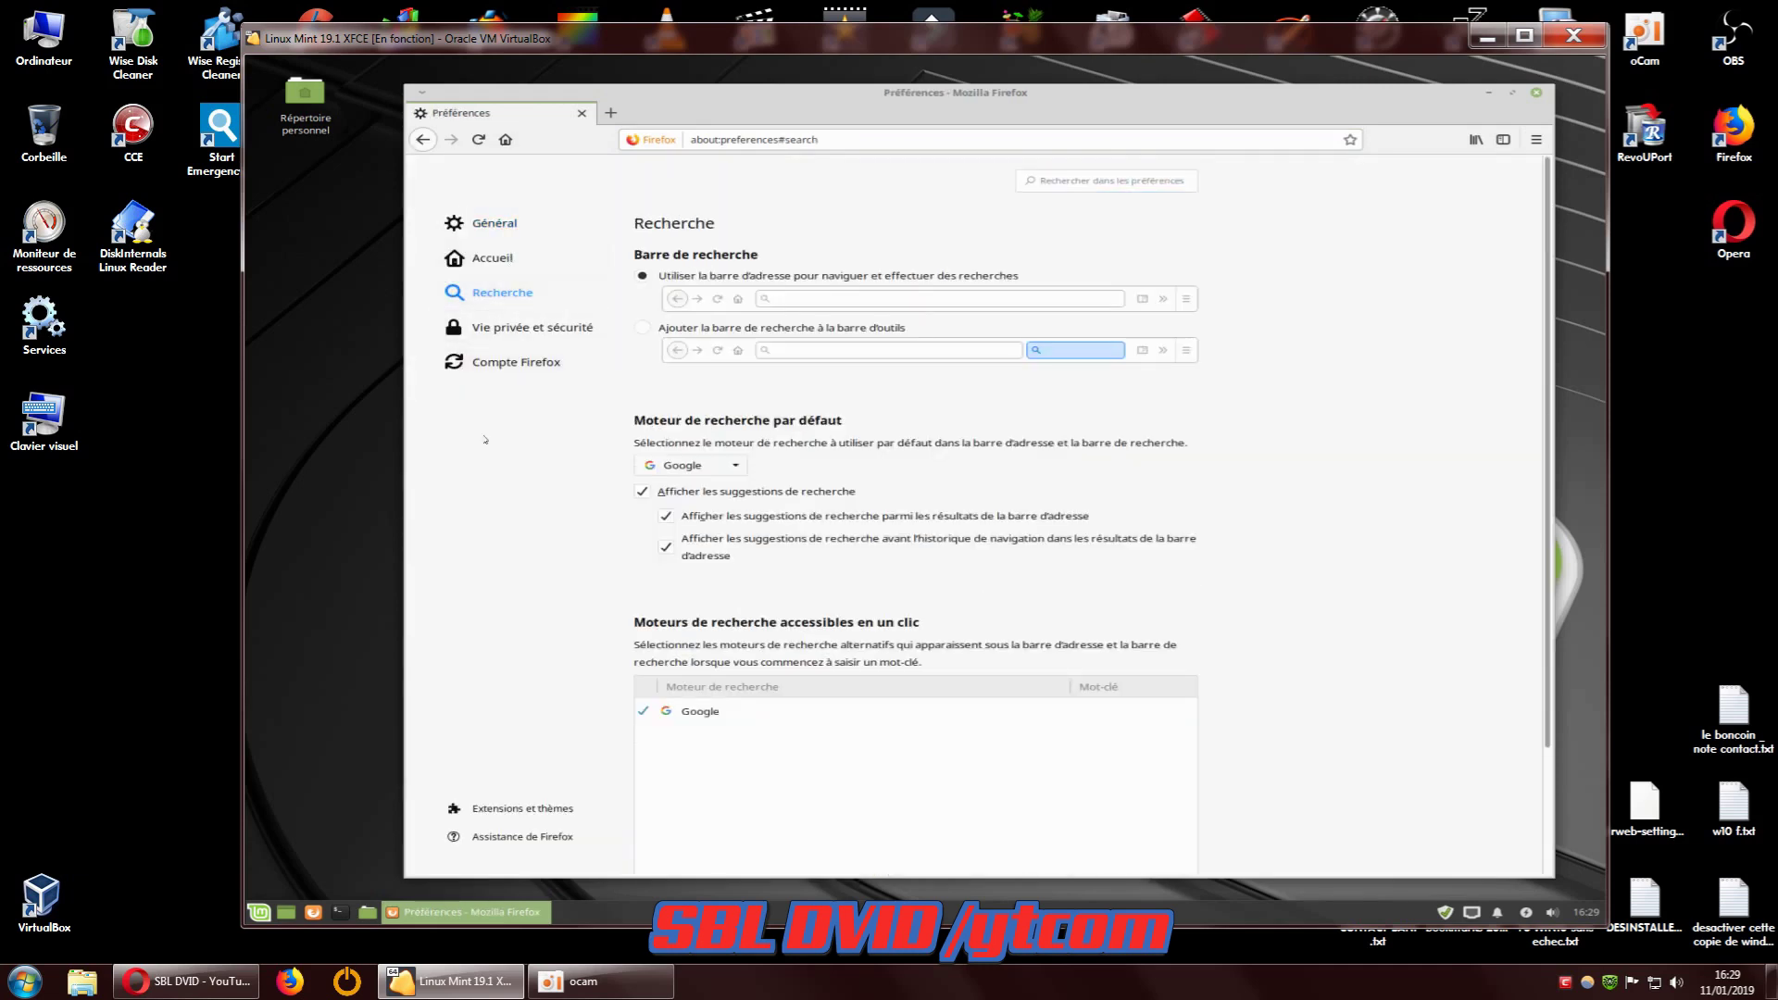
click(492, 259)
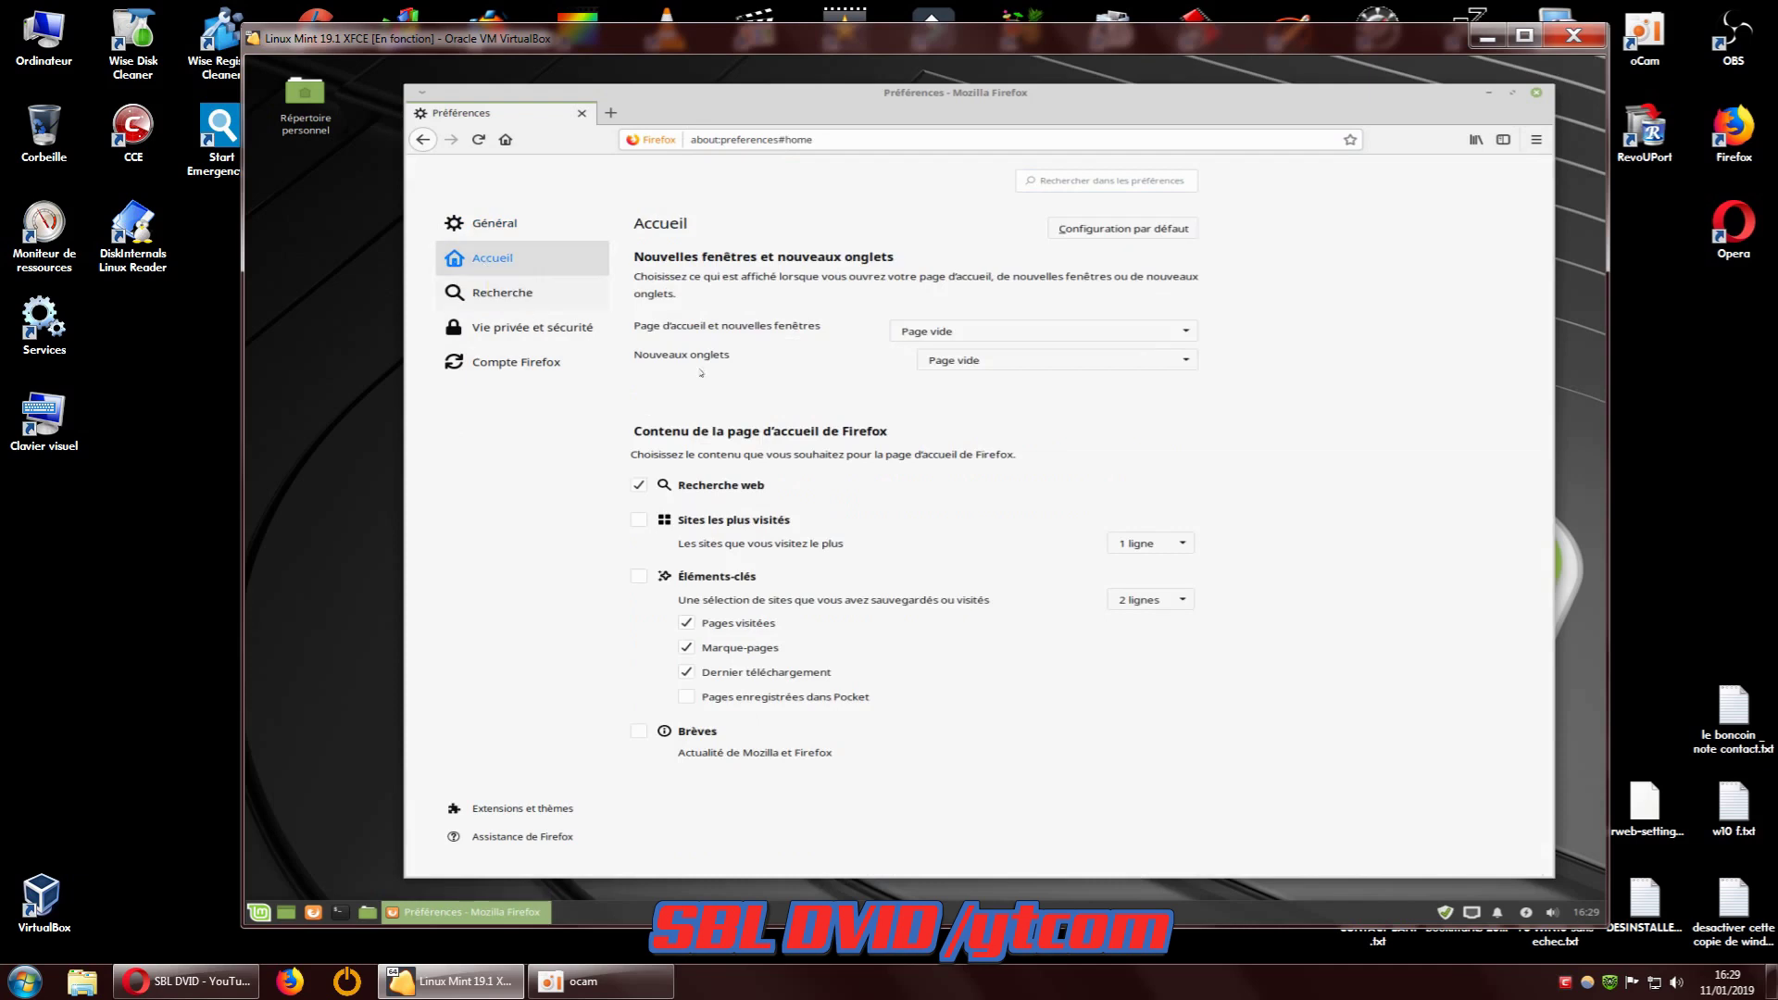
click(982, 331)
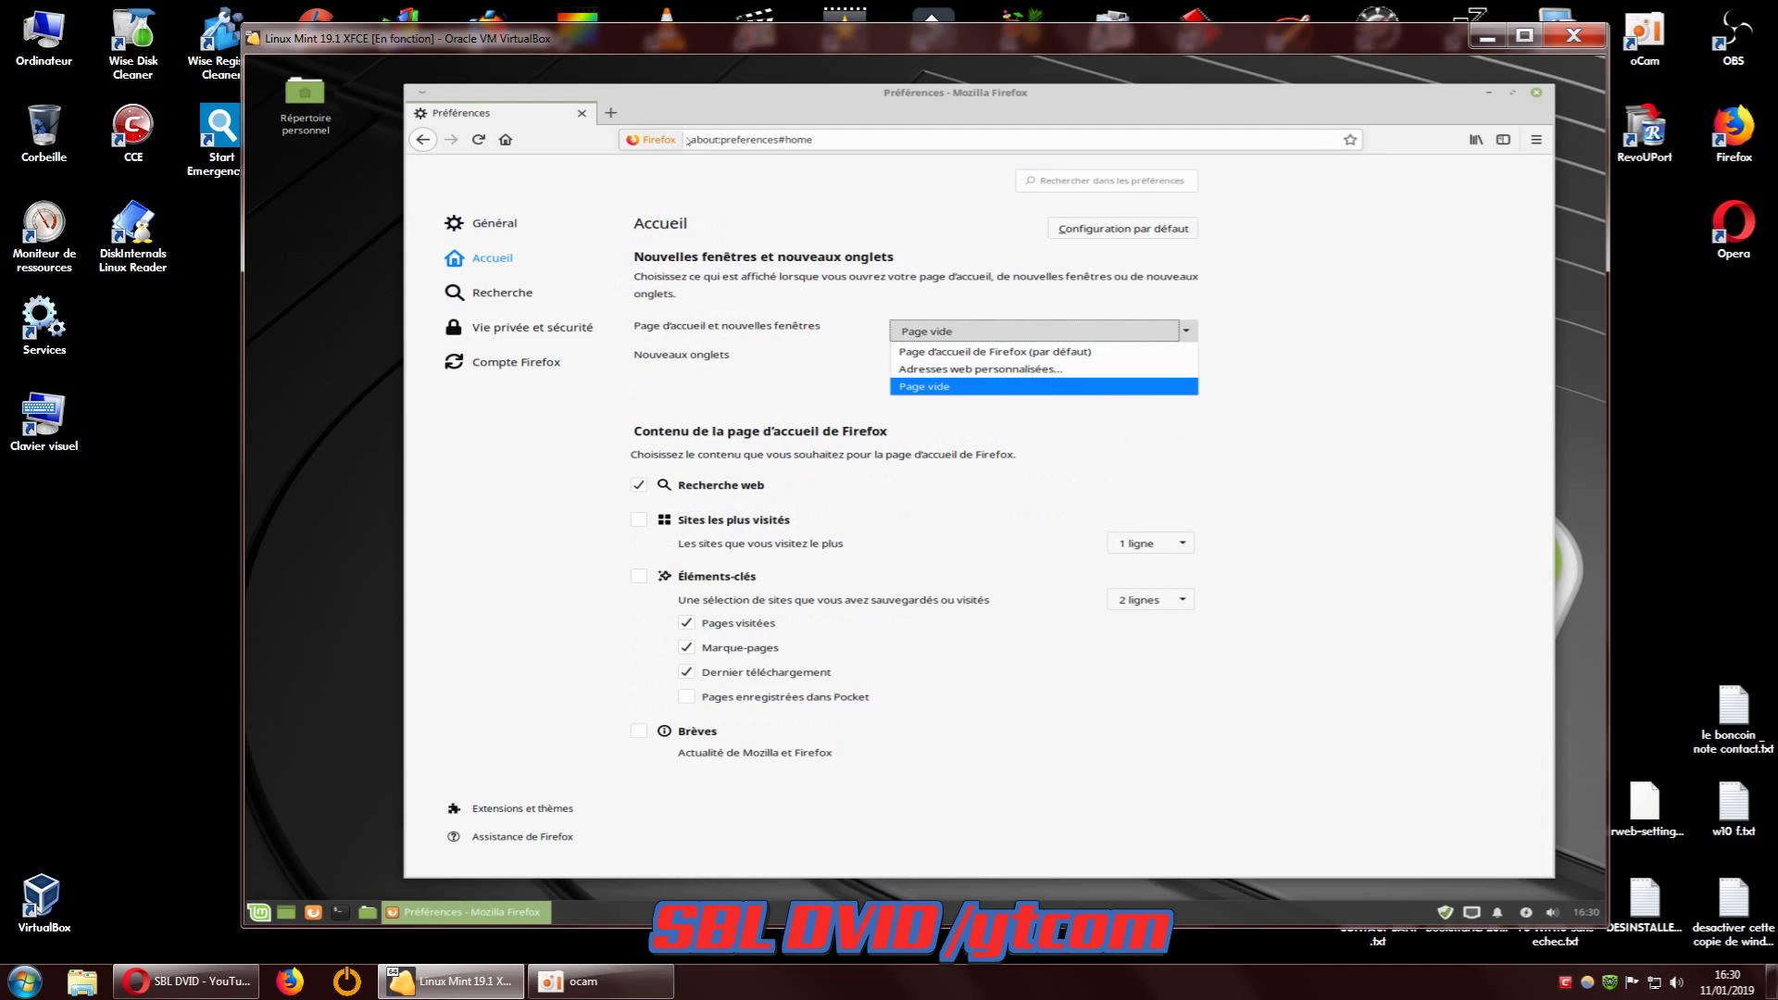
click(1009, 401)
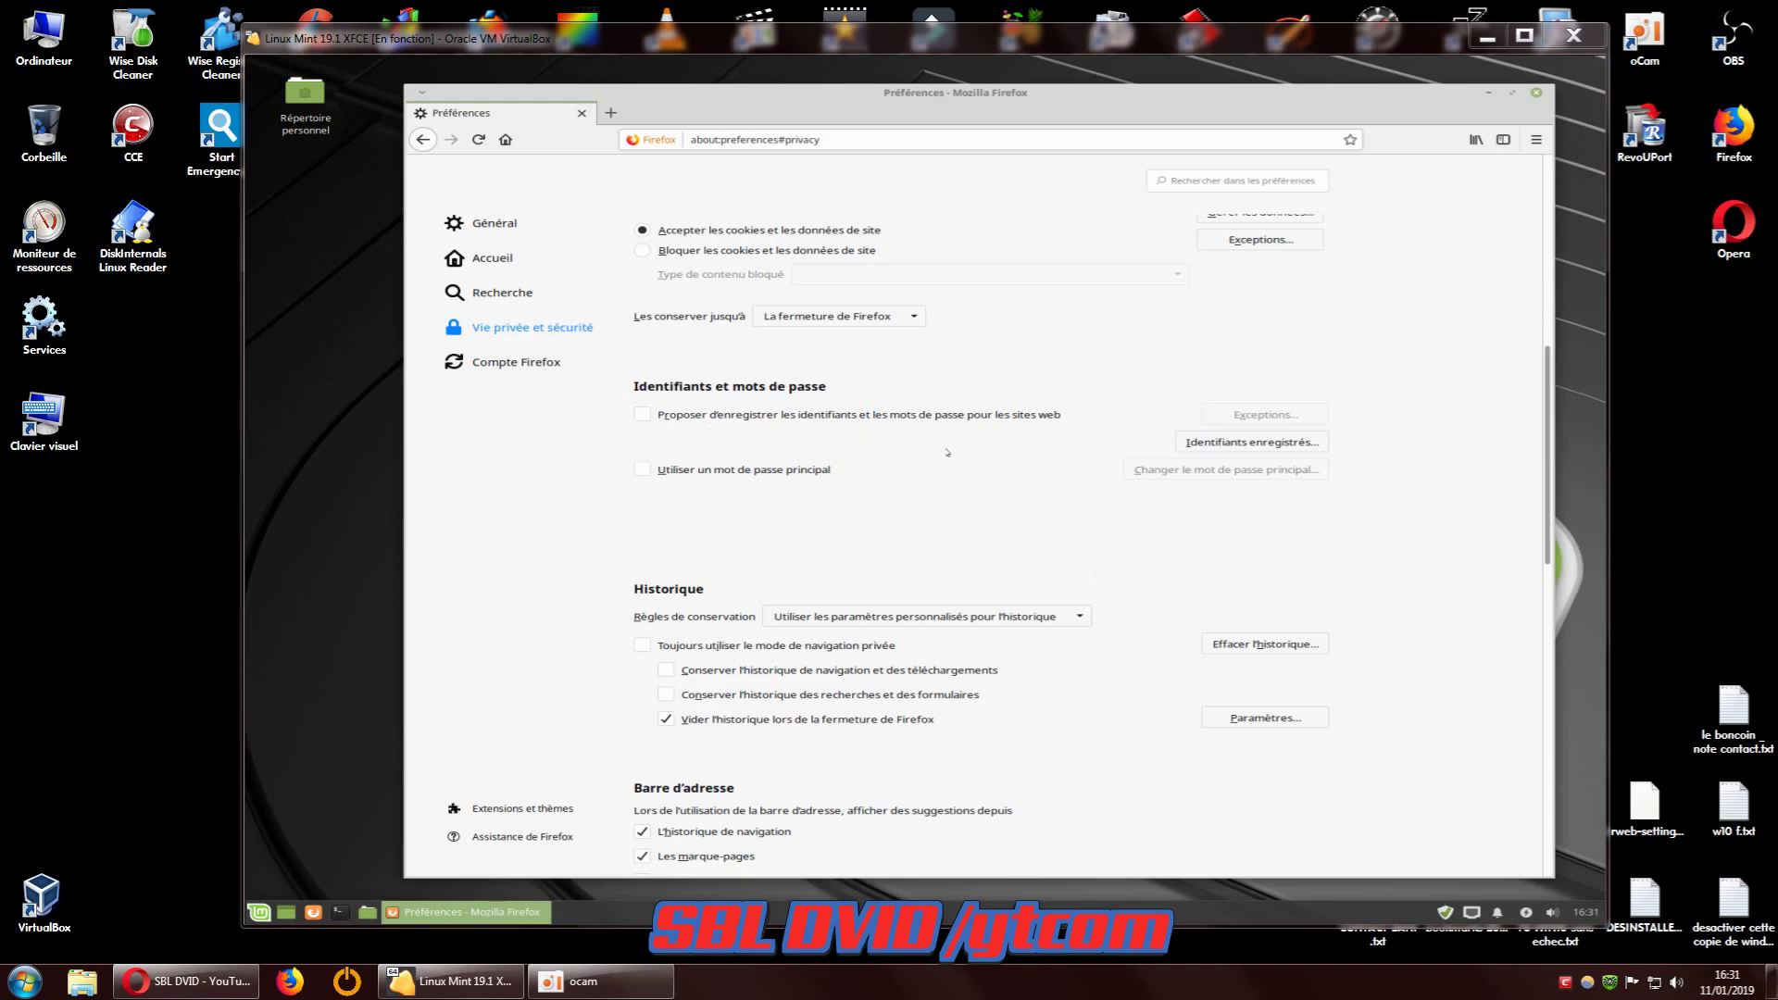
In the privacy preferences, clear the stored cookies and site data together with the cached web content
drag(1544, 535, 1549, 339)
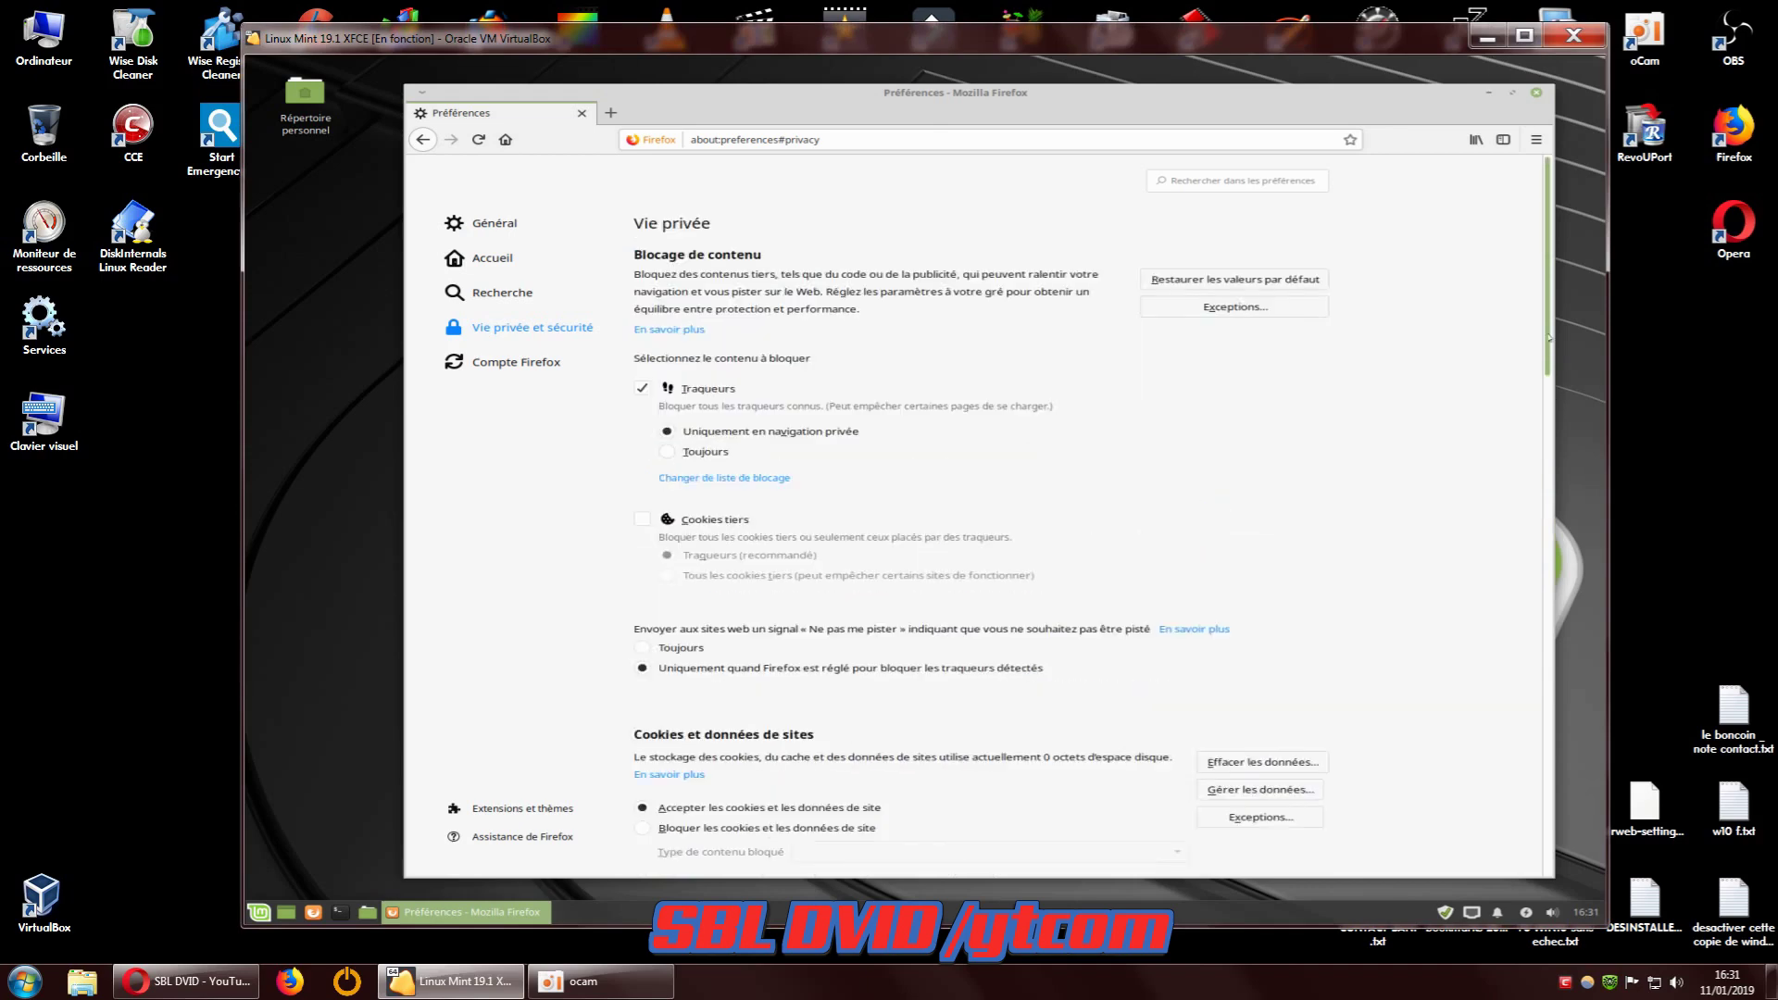
drag(1548, 339, 1534, 465)
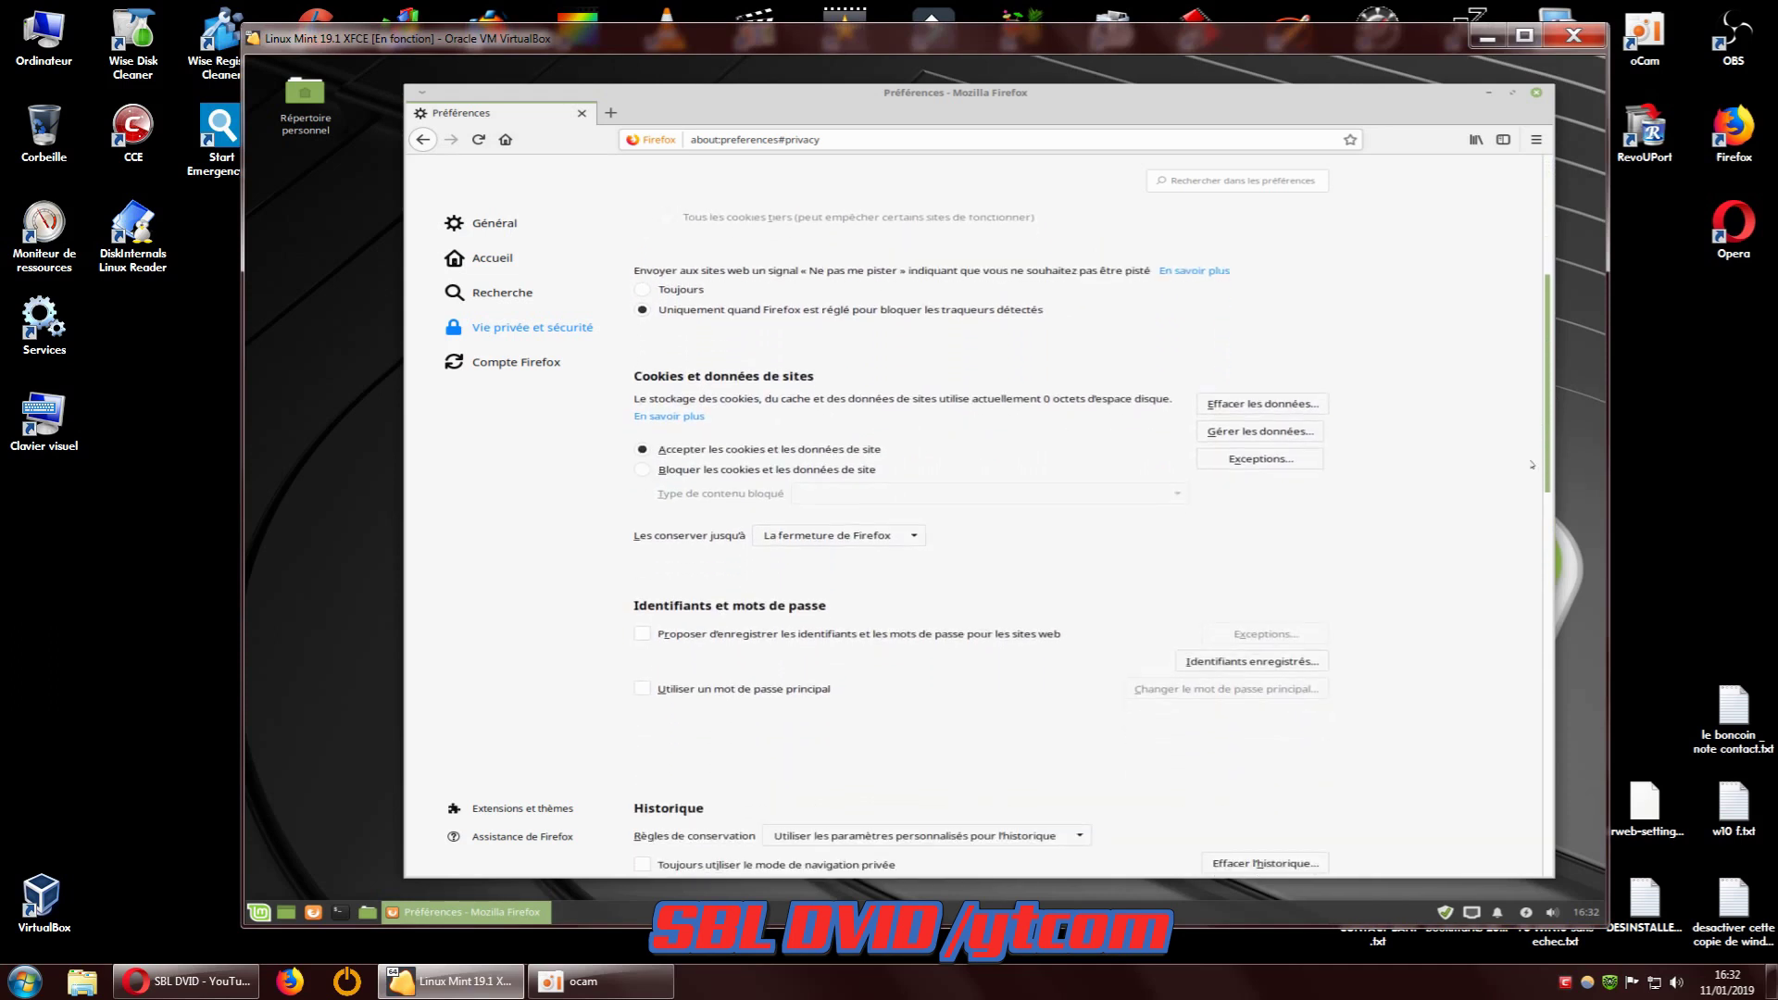
click(1260, 404)
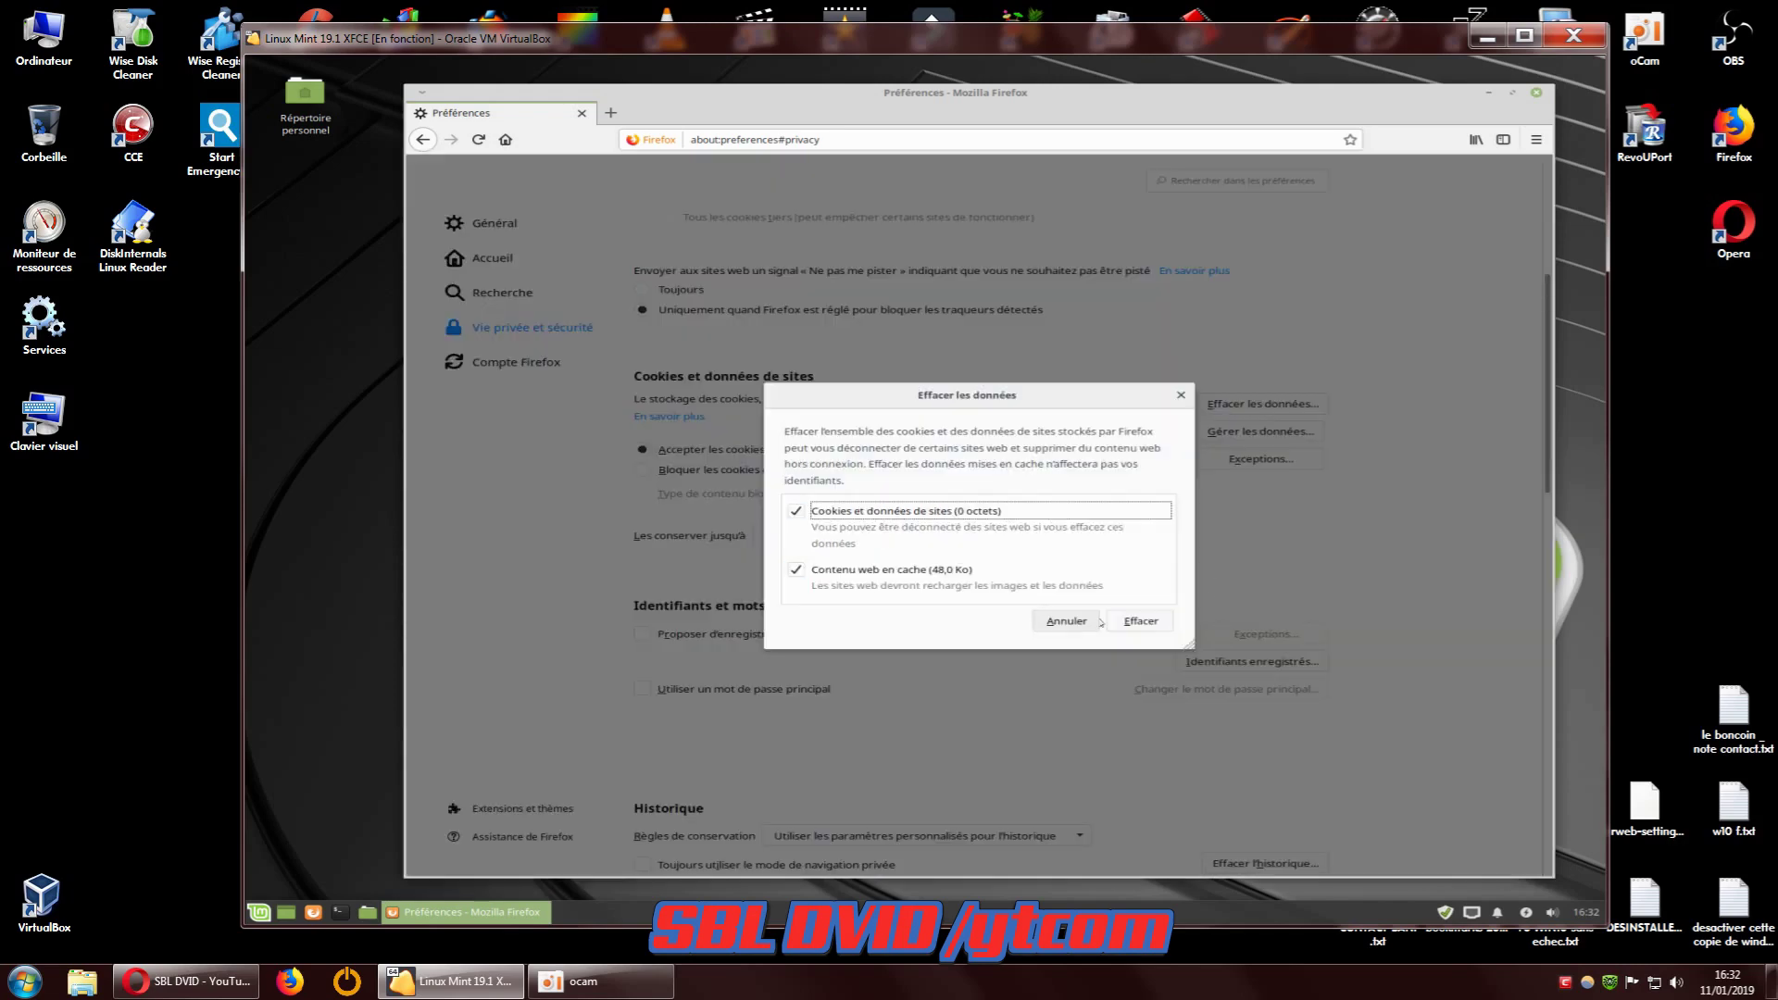
click(1141, 621)
click(1149, 510)
Clear the entire browsing history with the interval tout, including cookies, cache, site preferences and offline website data
scroll(1400, 599, down, 4)
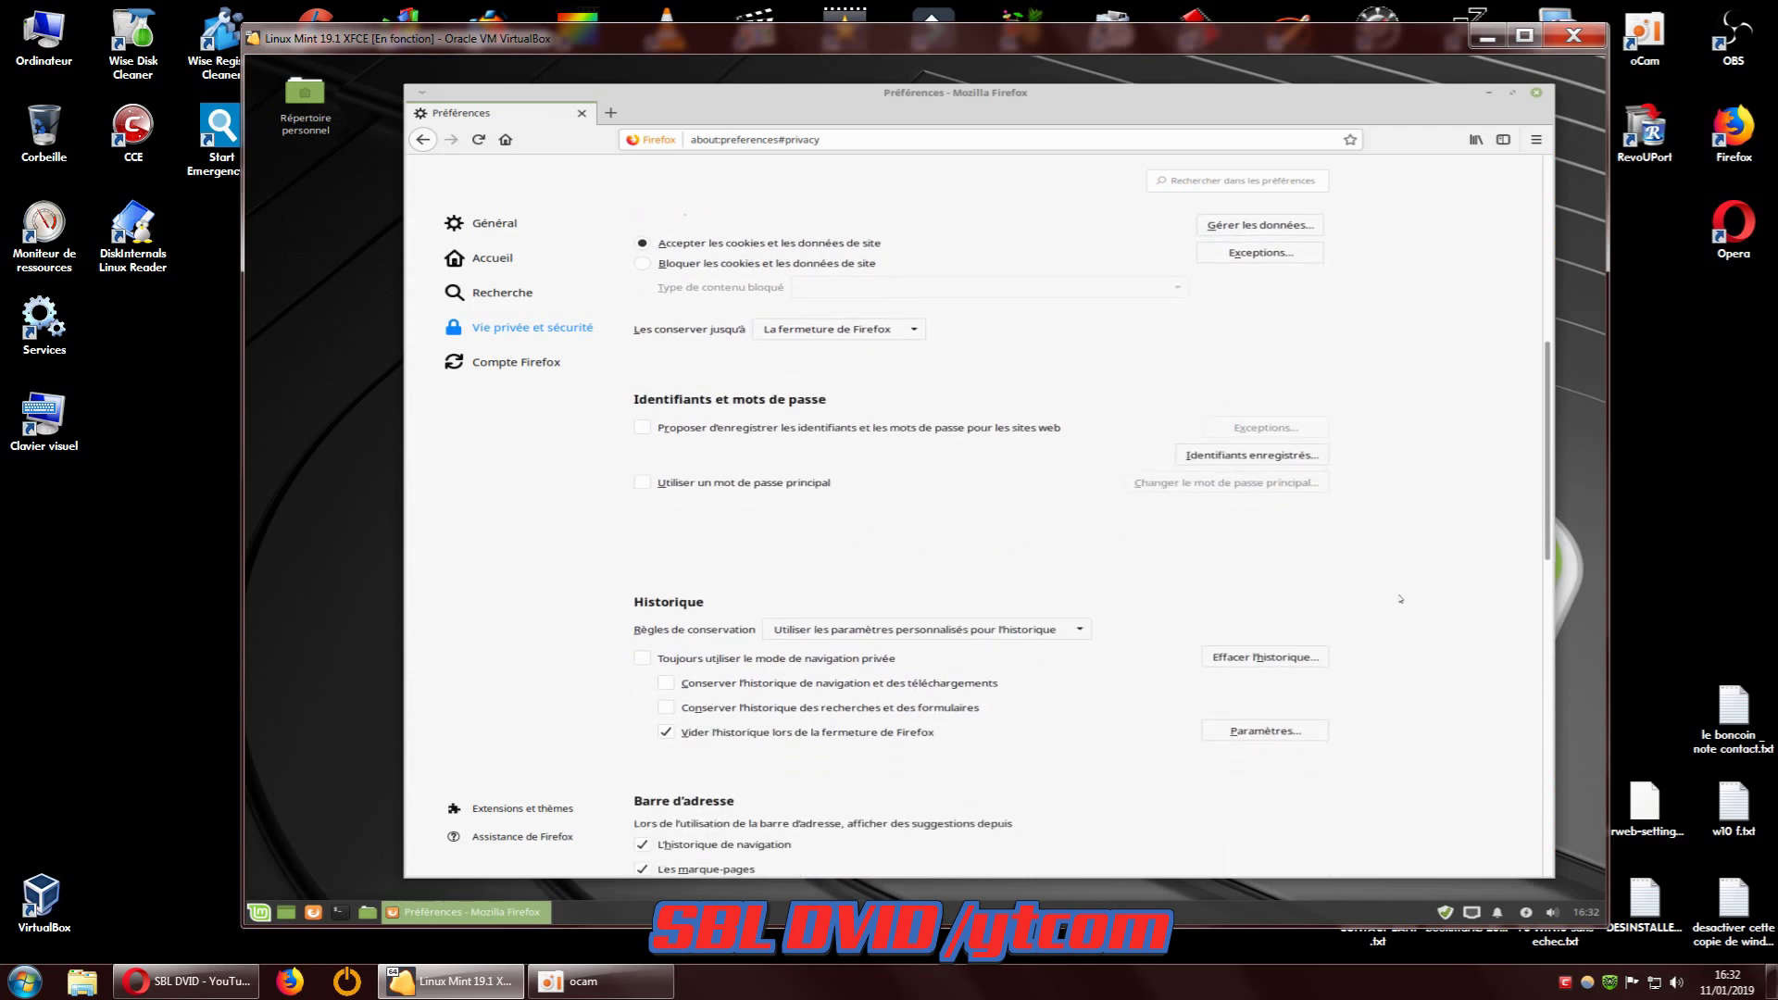
scroll(1400, 599, down, 3)
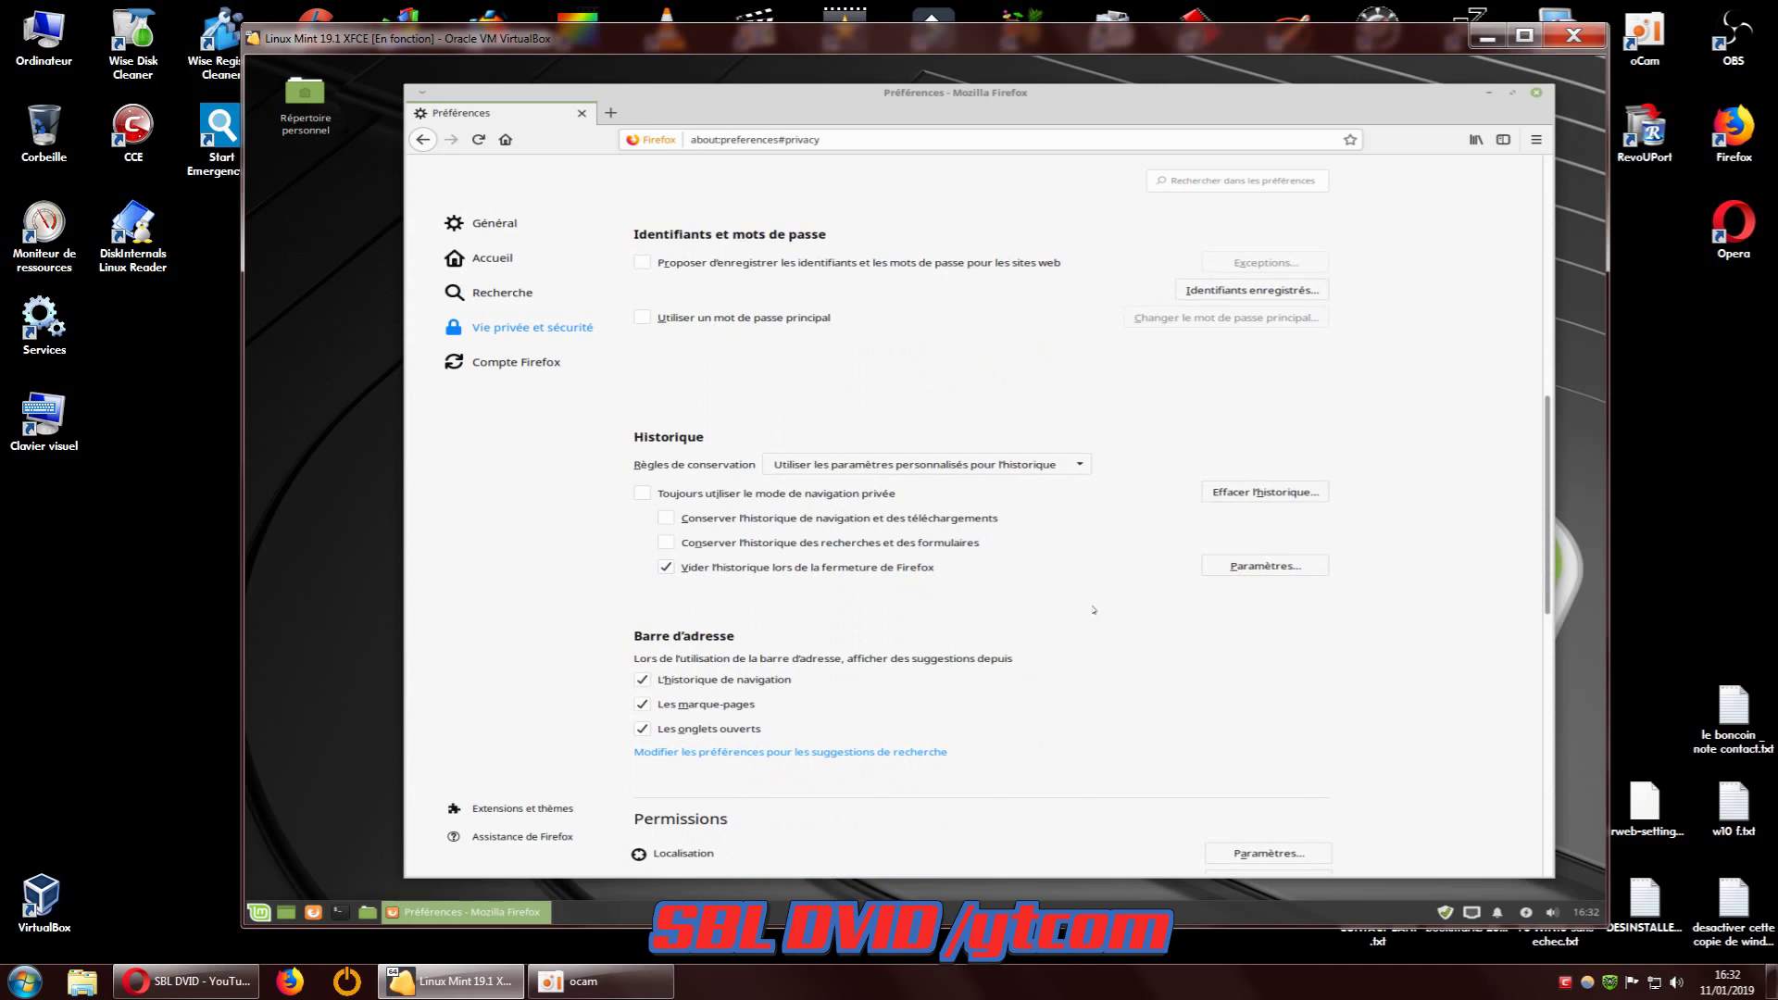
click(1269, 494)
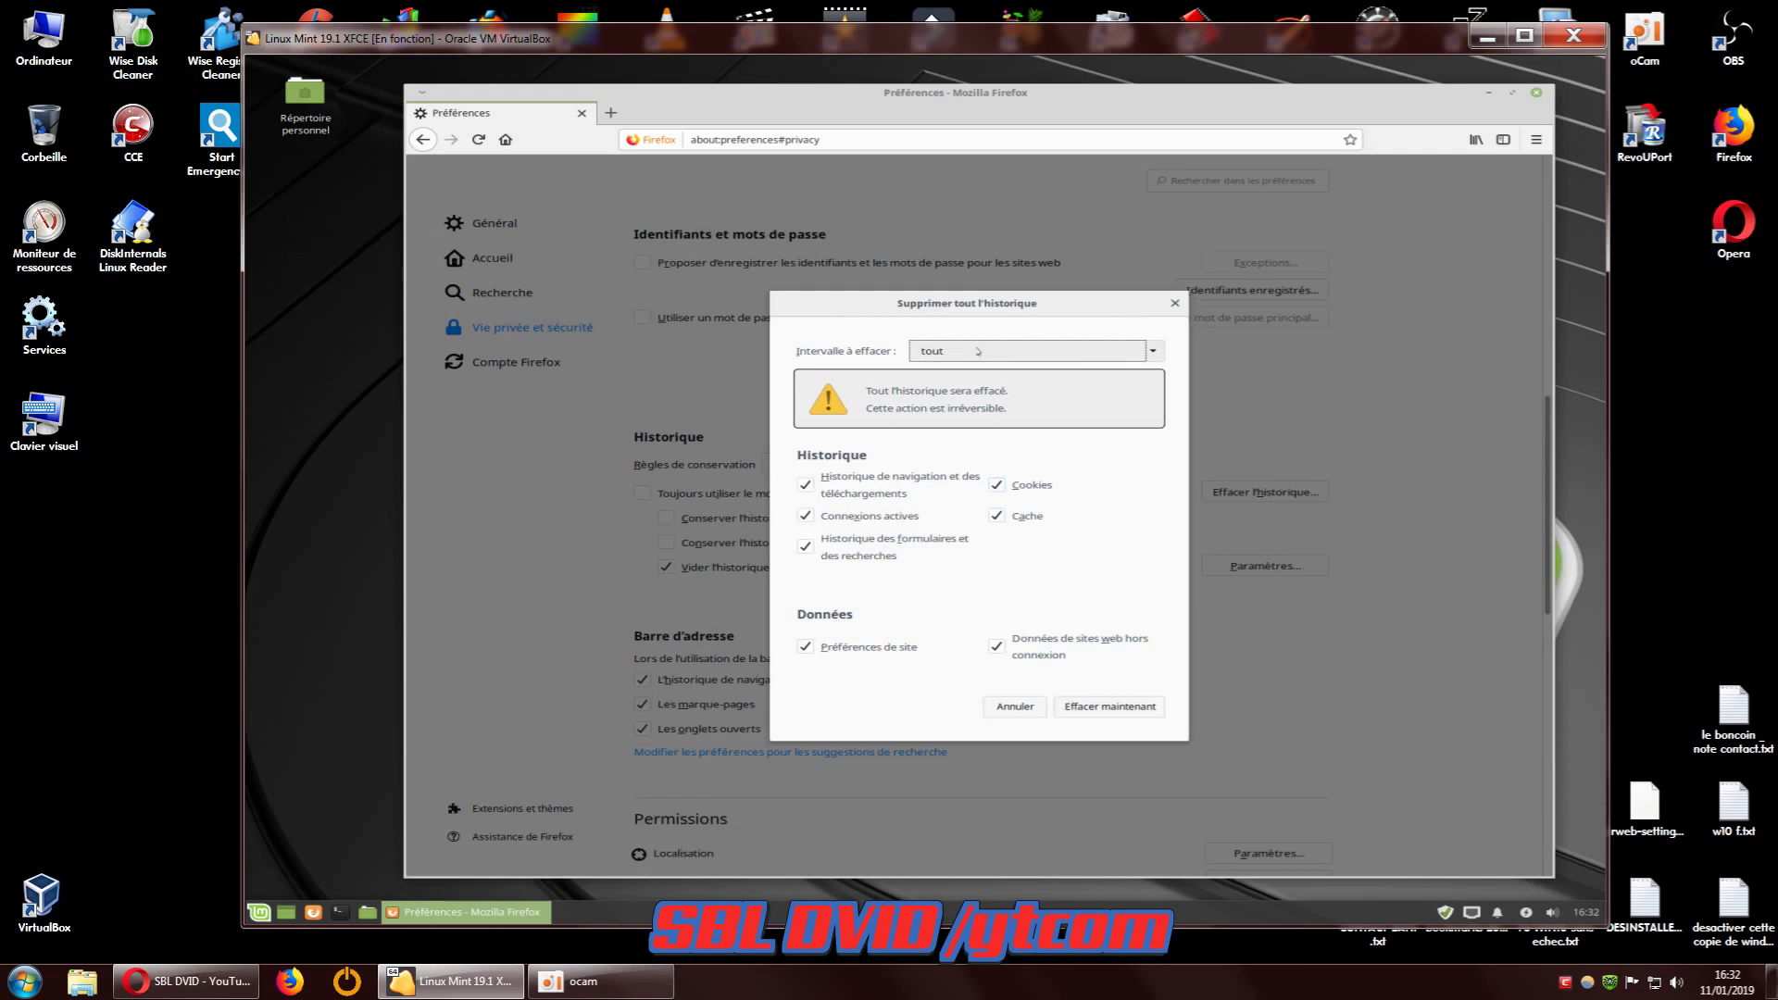
click(1110, 709)
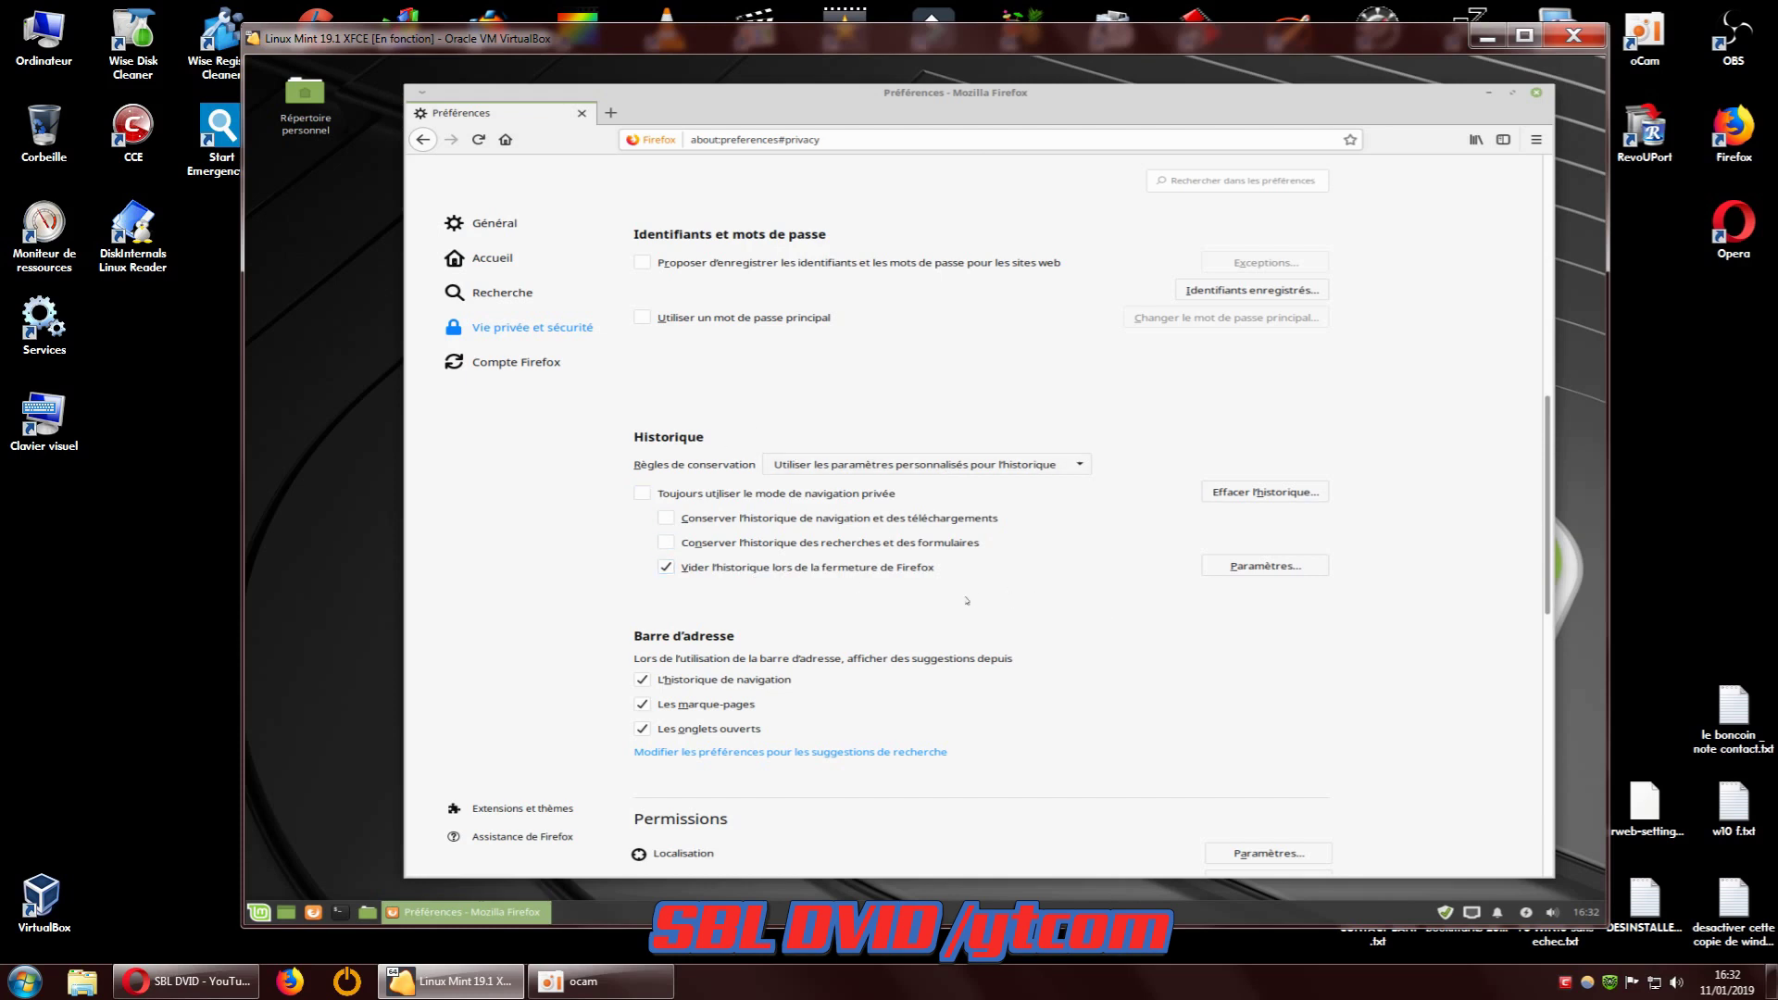
Add Préférences de site and Données de sites web hors connexion to the items cleared when Firefox closes
click(1250, 566)
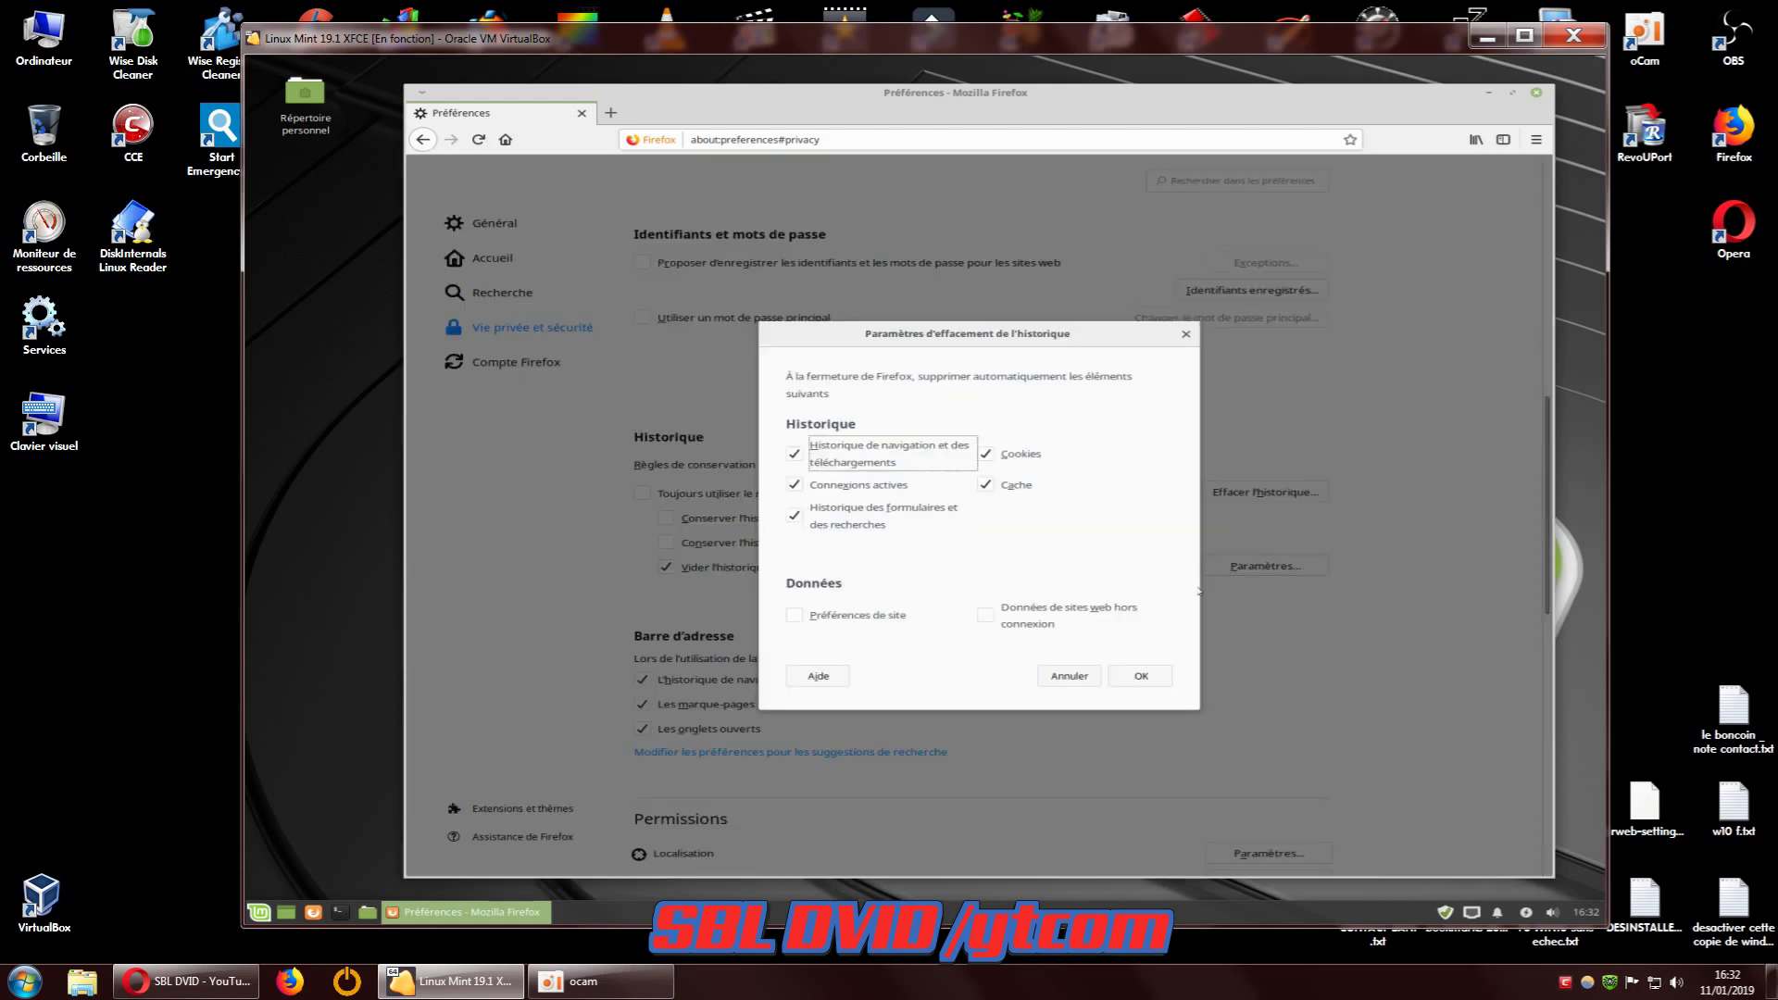
click(986, 614)
click(794, 615)
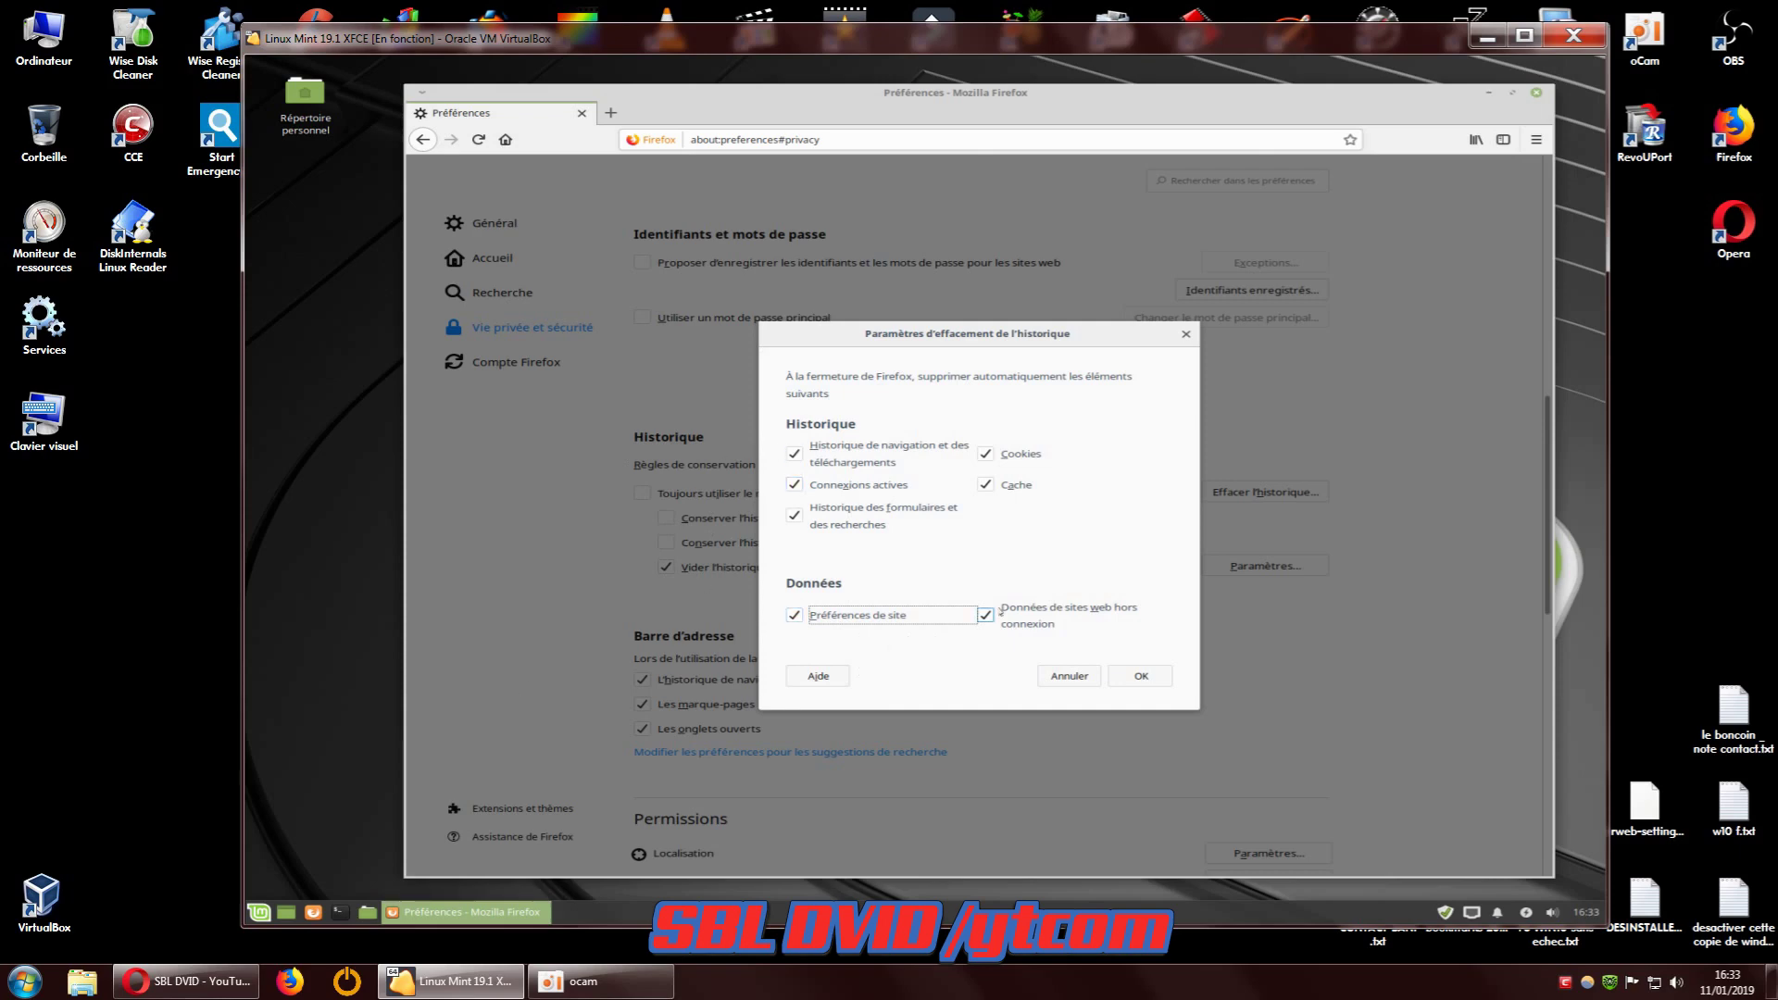
click(1141, 677)
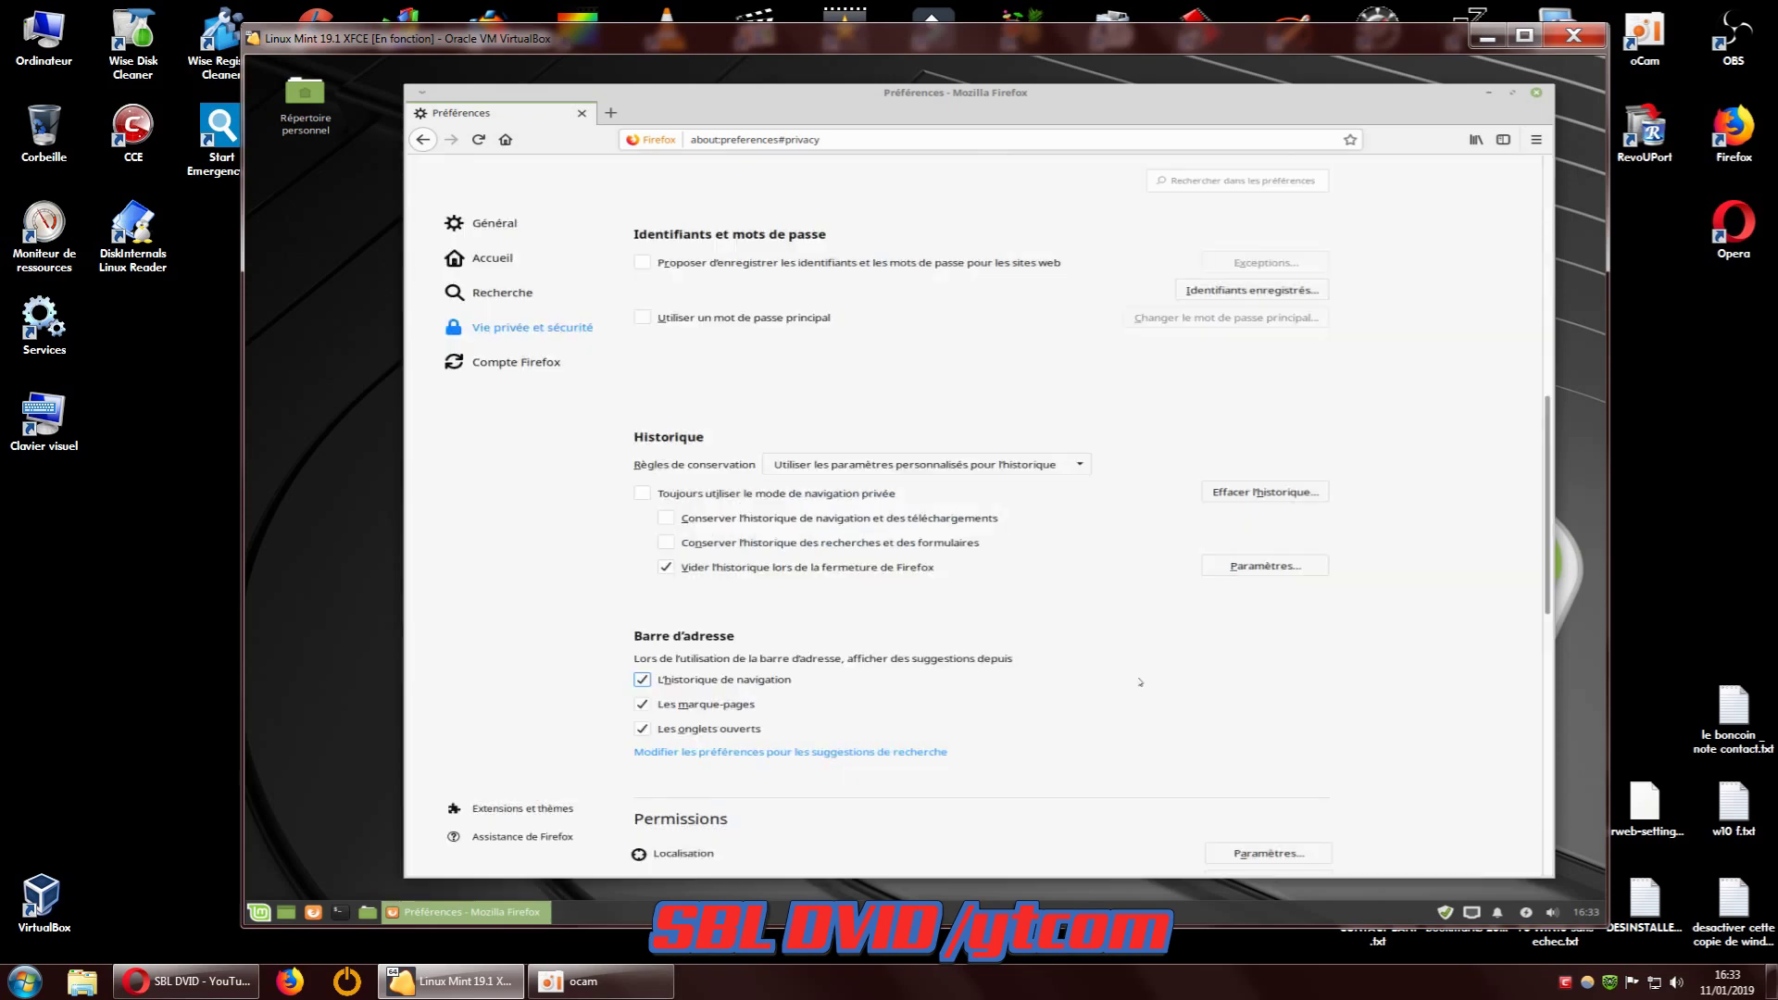
Block new requests to access the location in the Localisation permissions, and save the changes
scroll(1141, 683, down, 8)
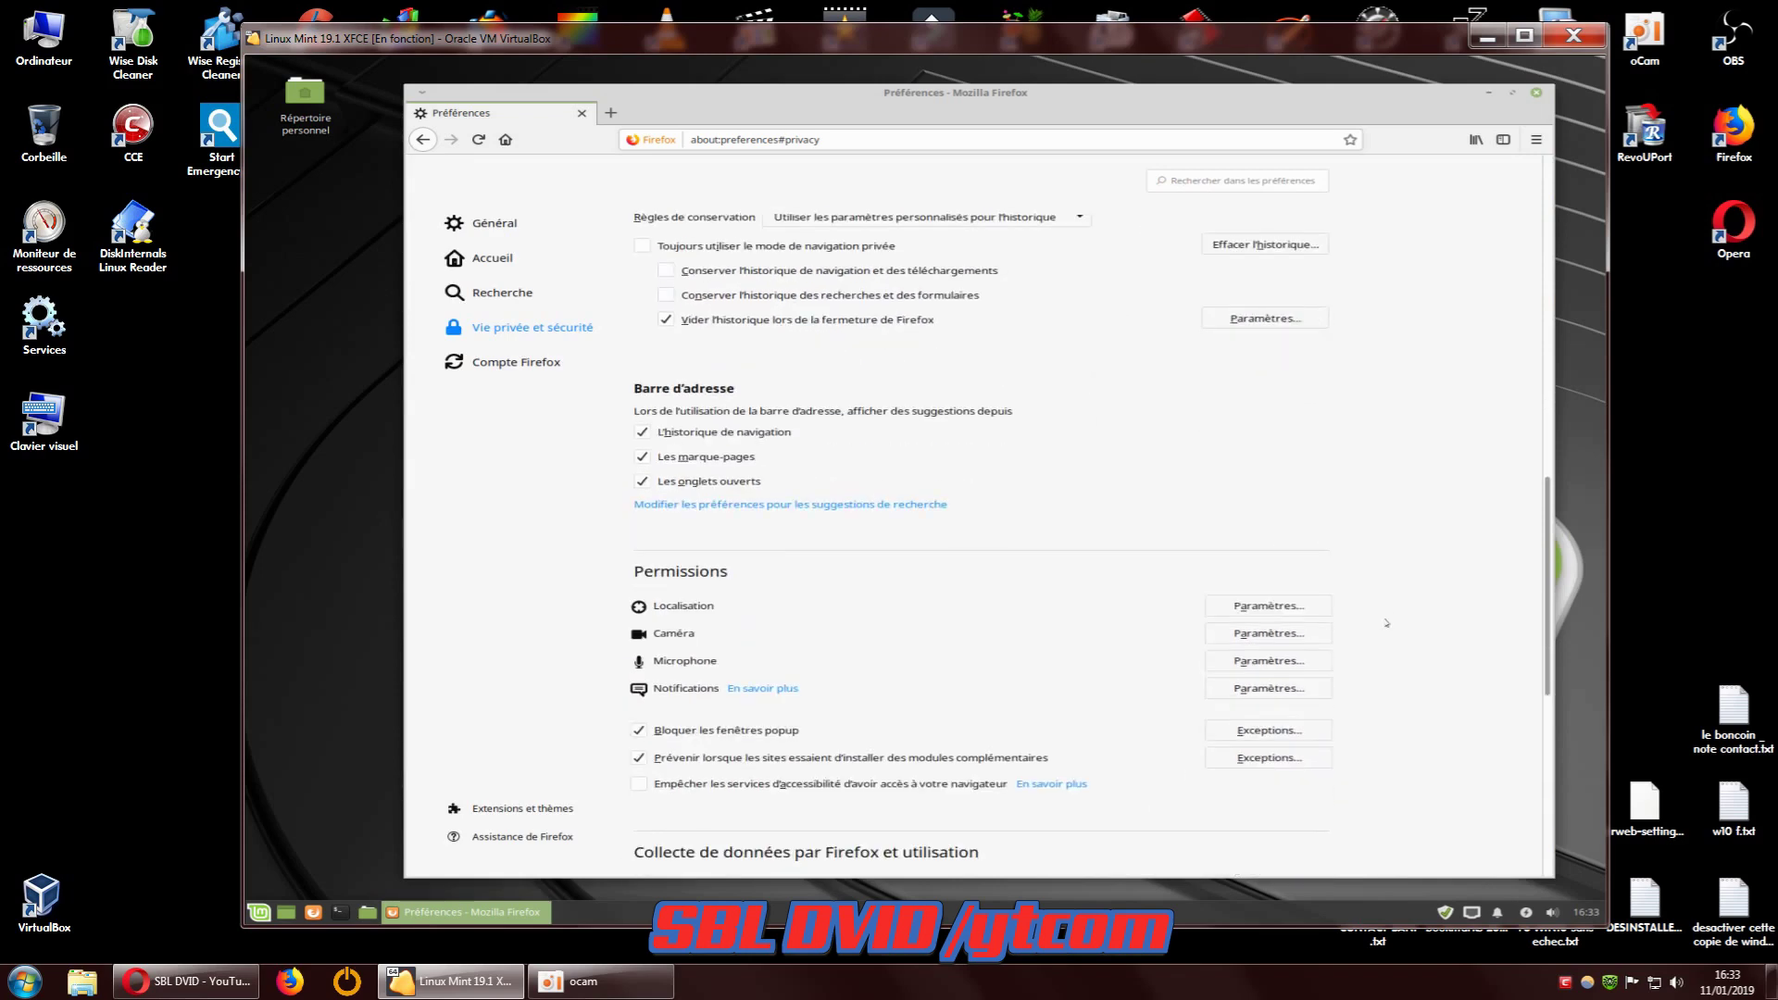
scroll(1419, 665, down, 2)
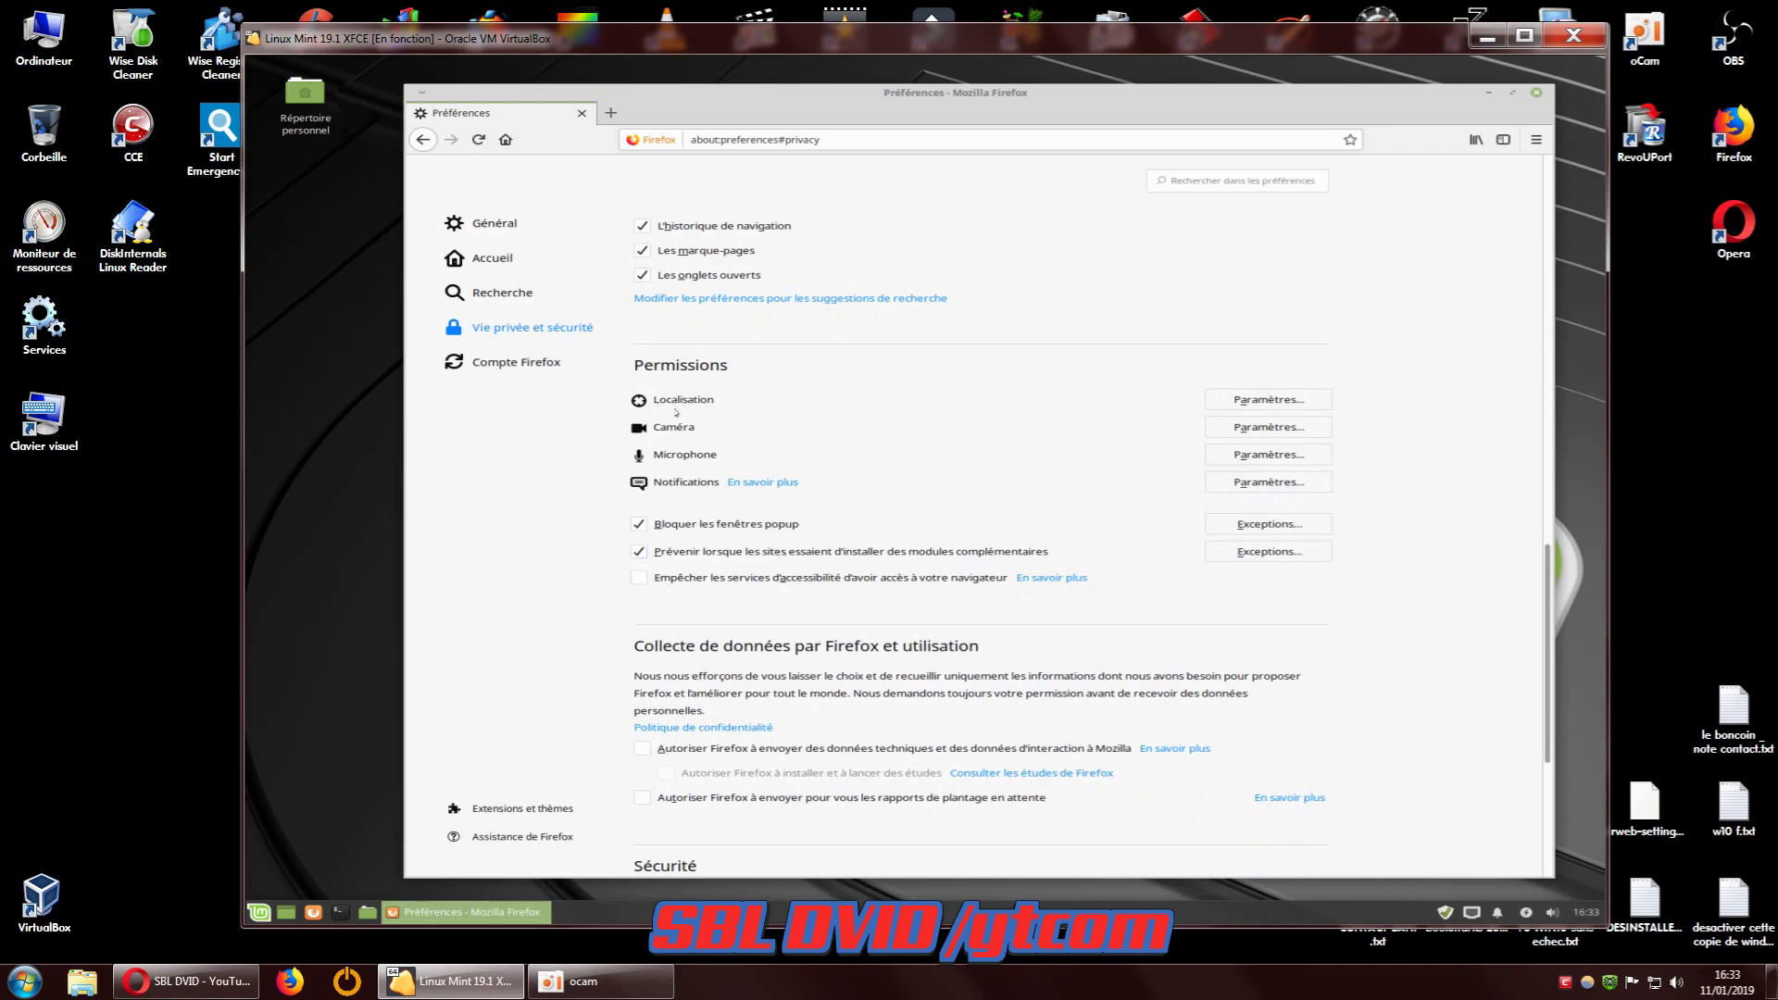
click(1264, 400)
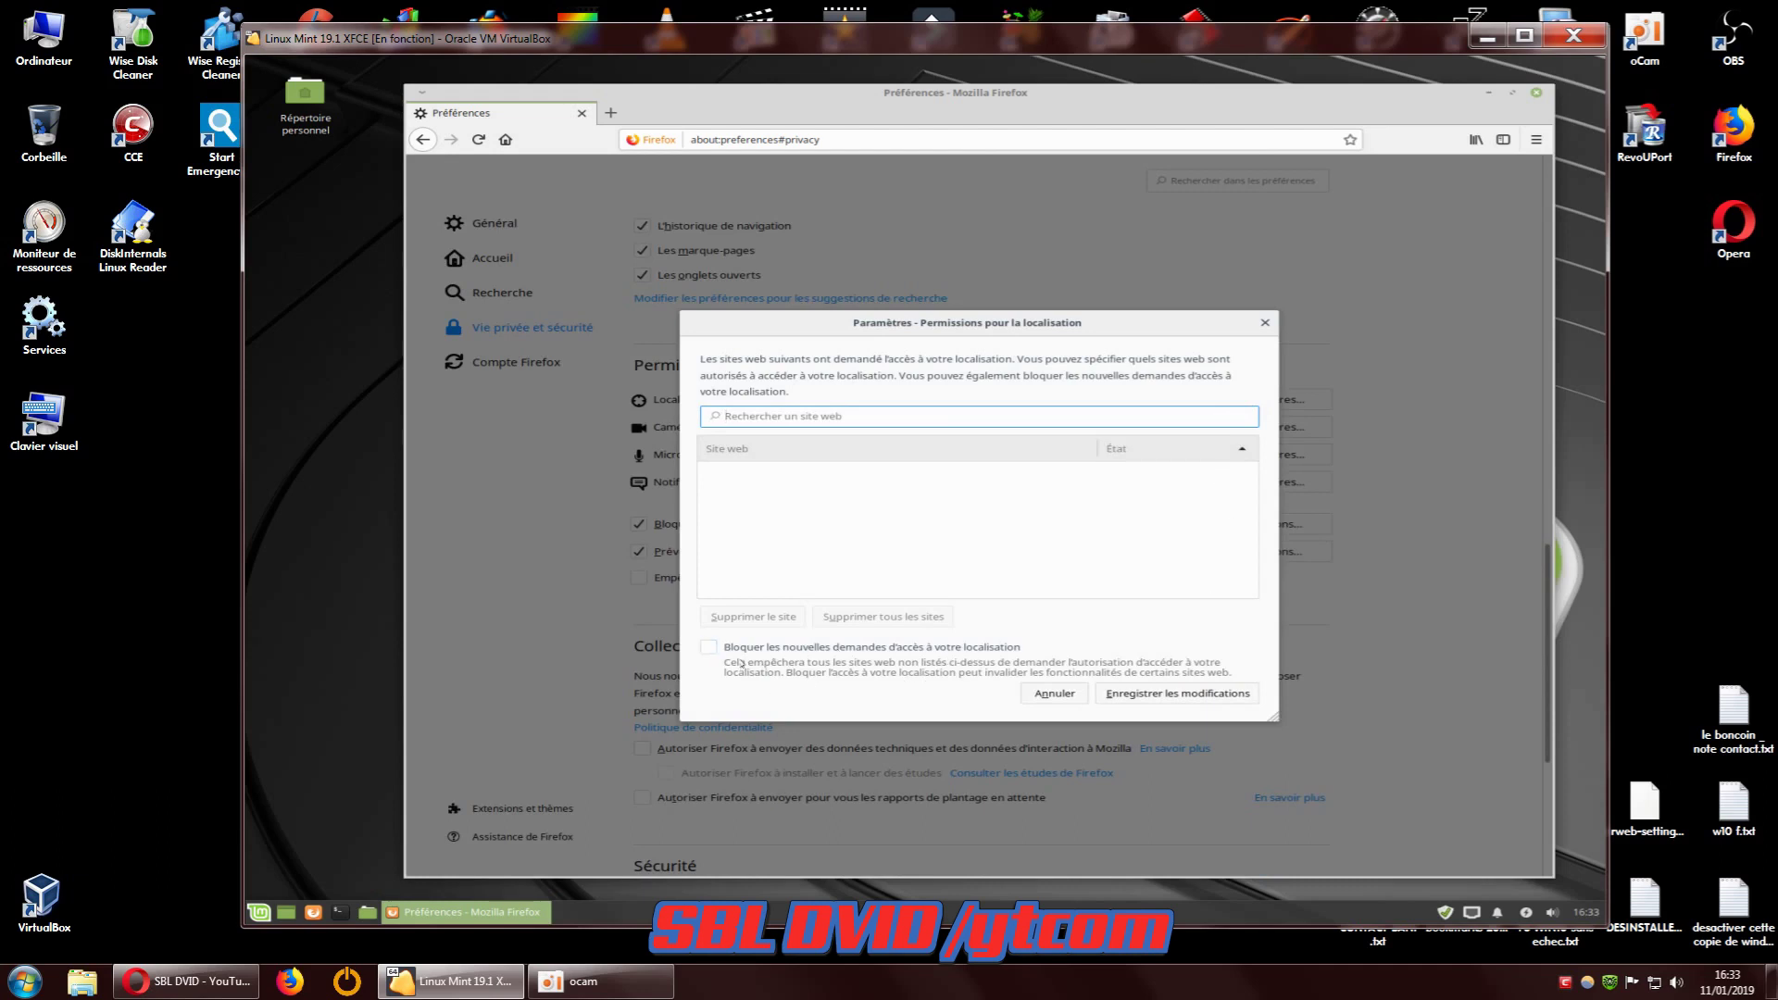
click(861, 648)
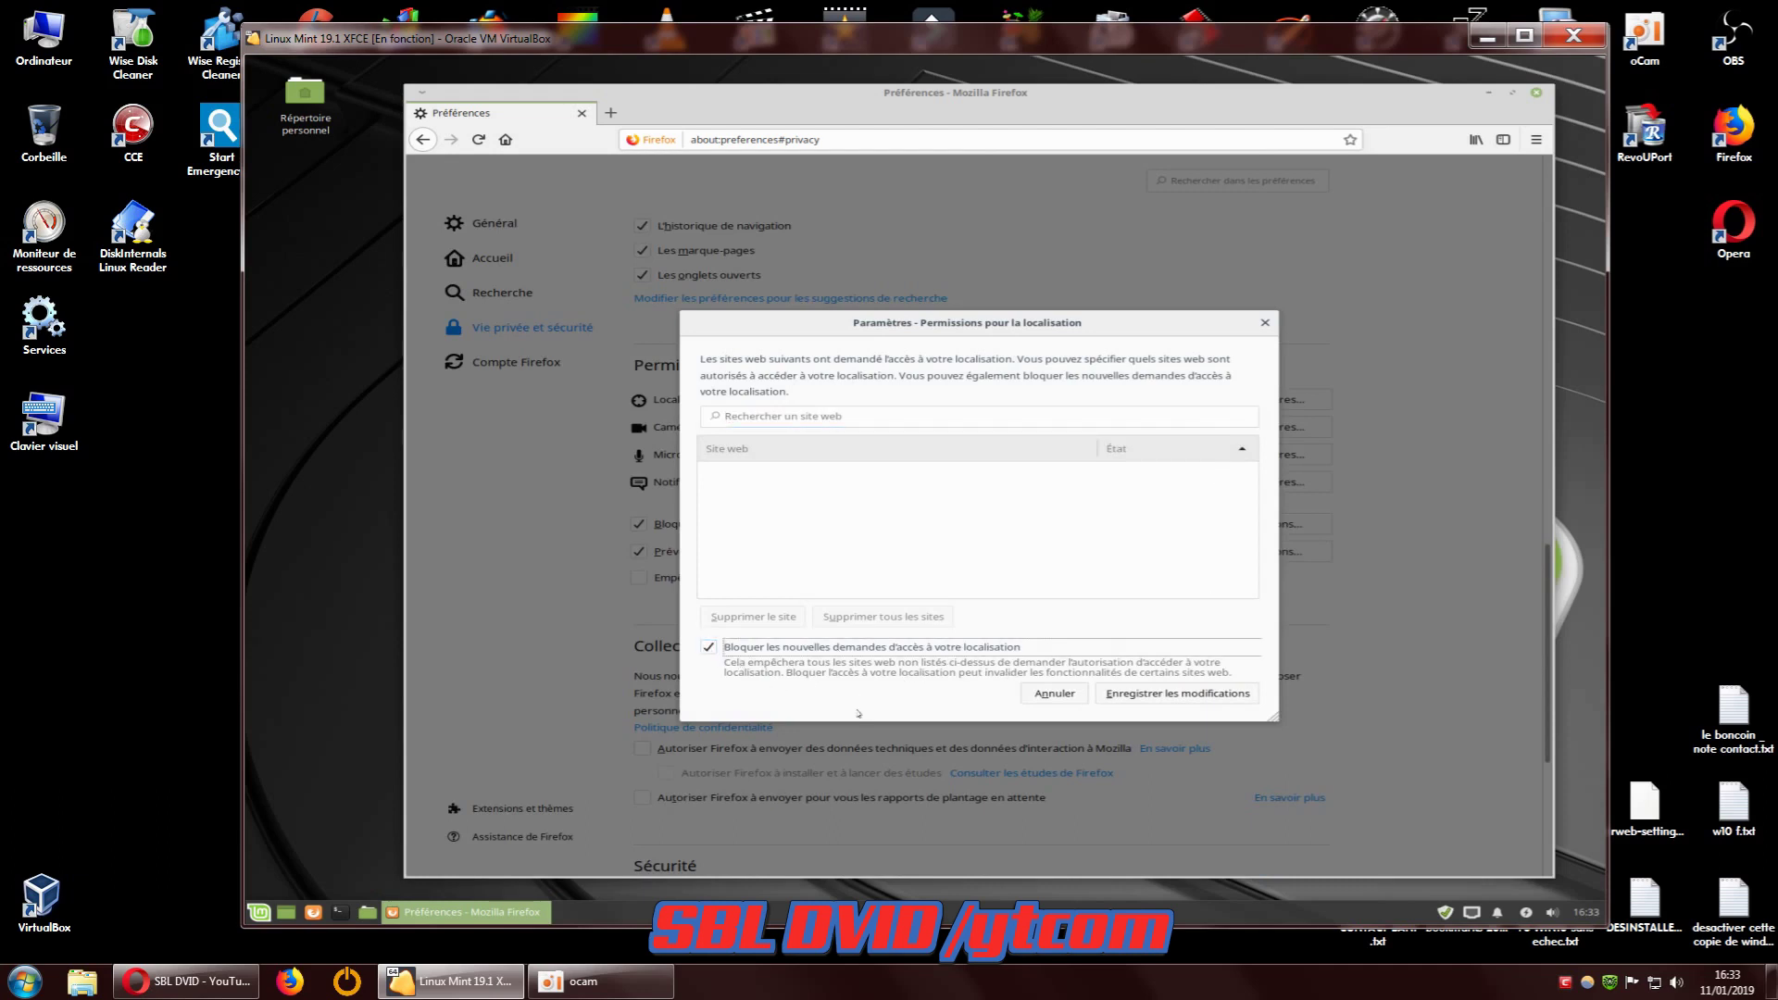
click(1106, 695)
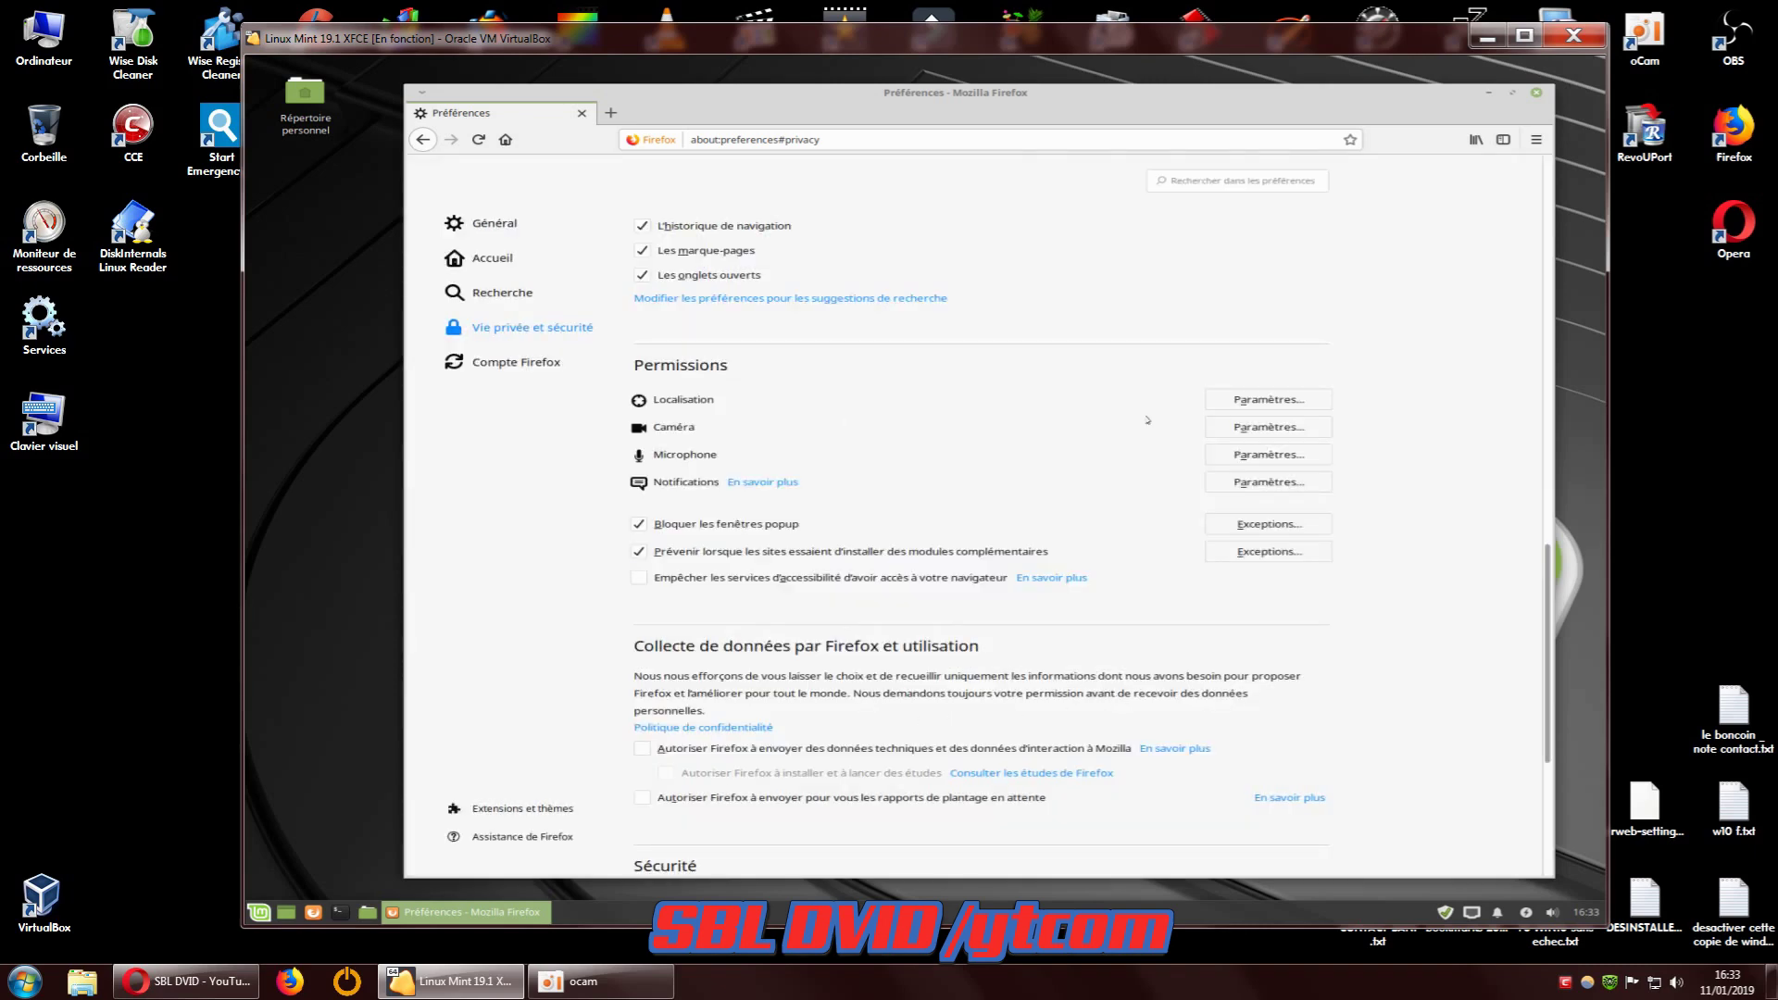
Block new access requests in both the Caméra and Microphone permissions, saving the changes for each
click(1269, 427)
click(797, 647)
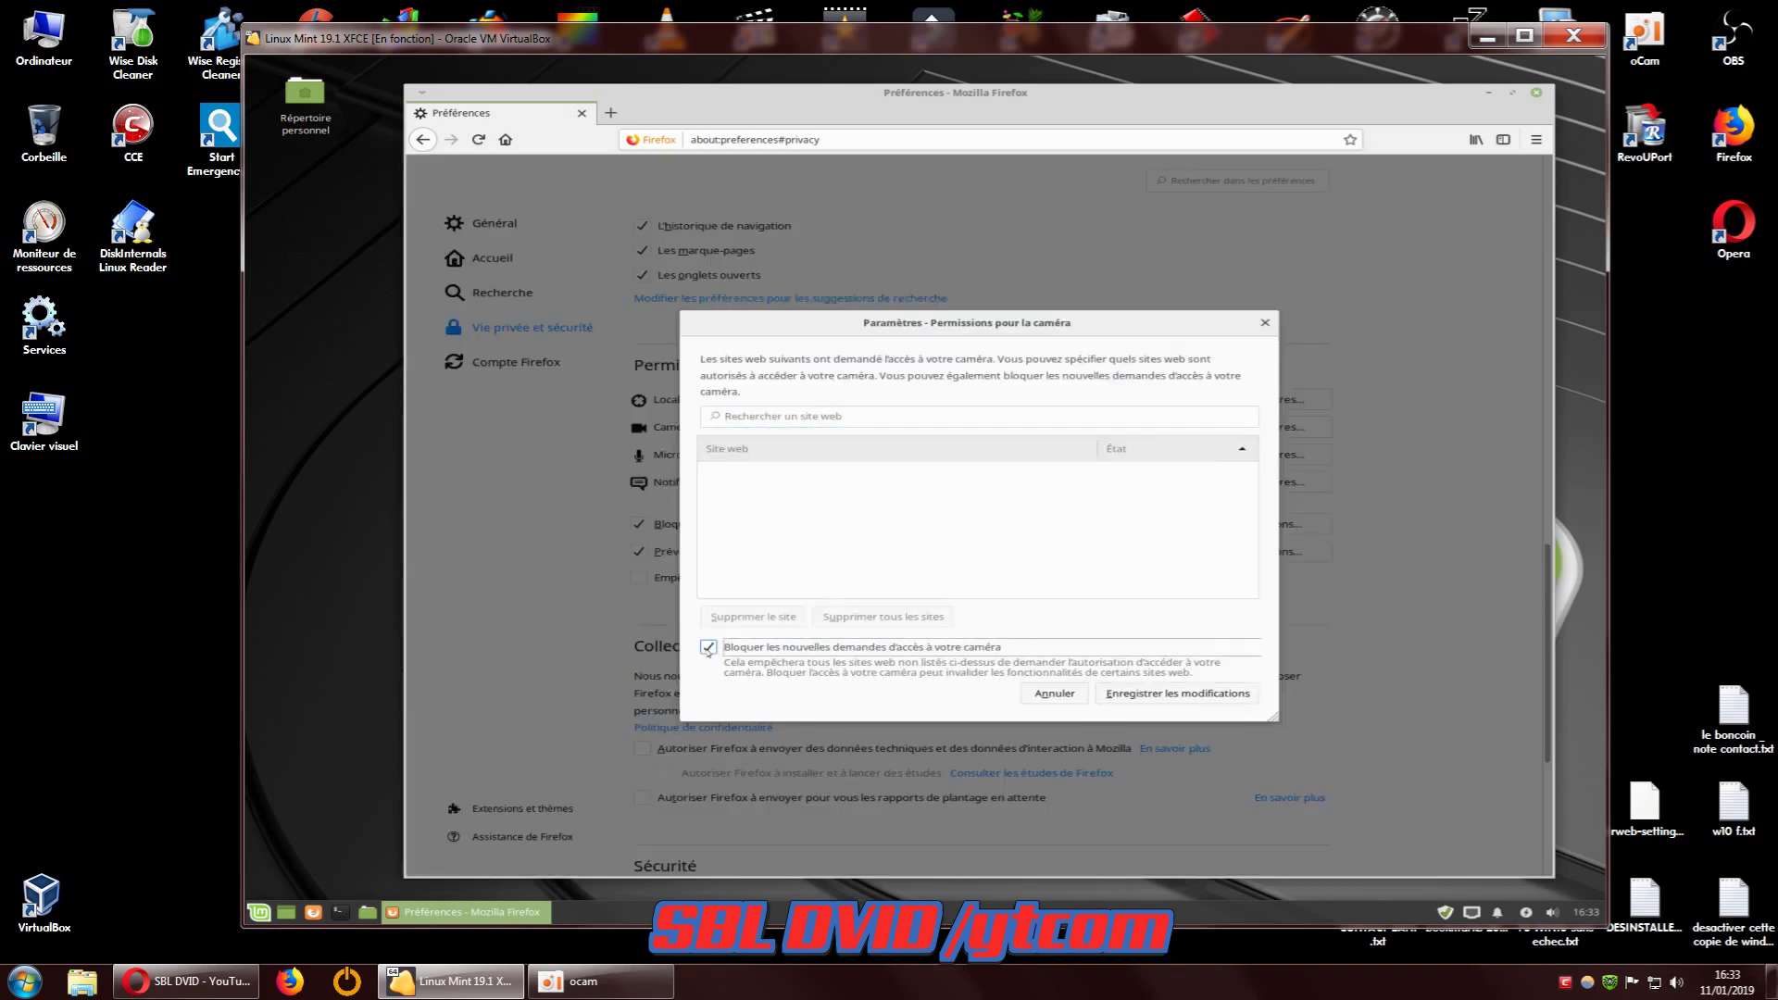
click(1176, 694)
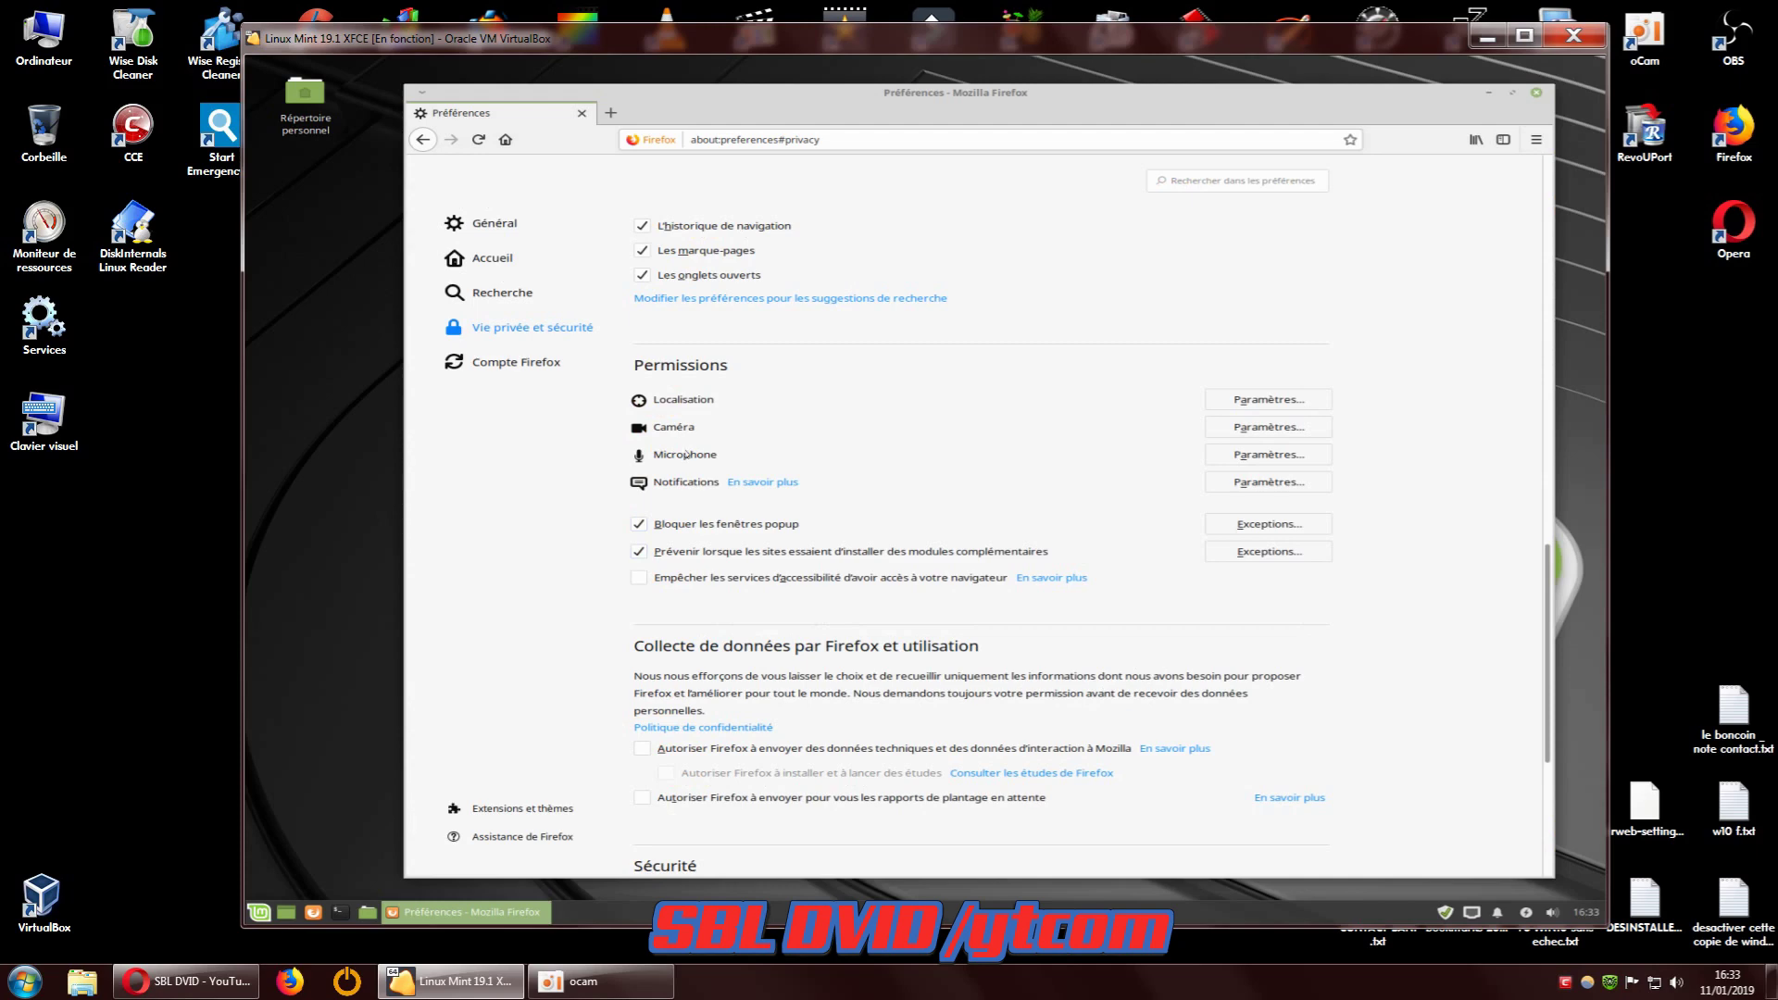
click(1241, 454)
click(709, 647)
click(1176, 694)
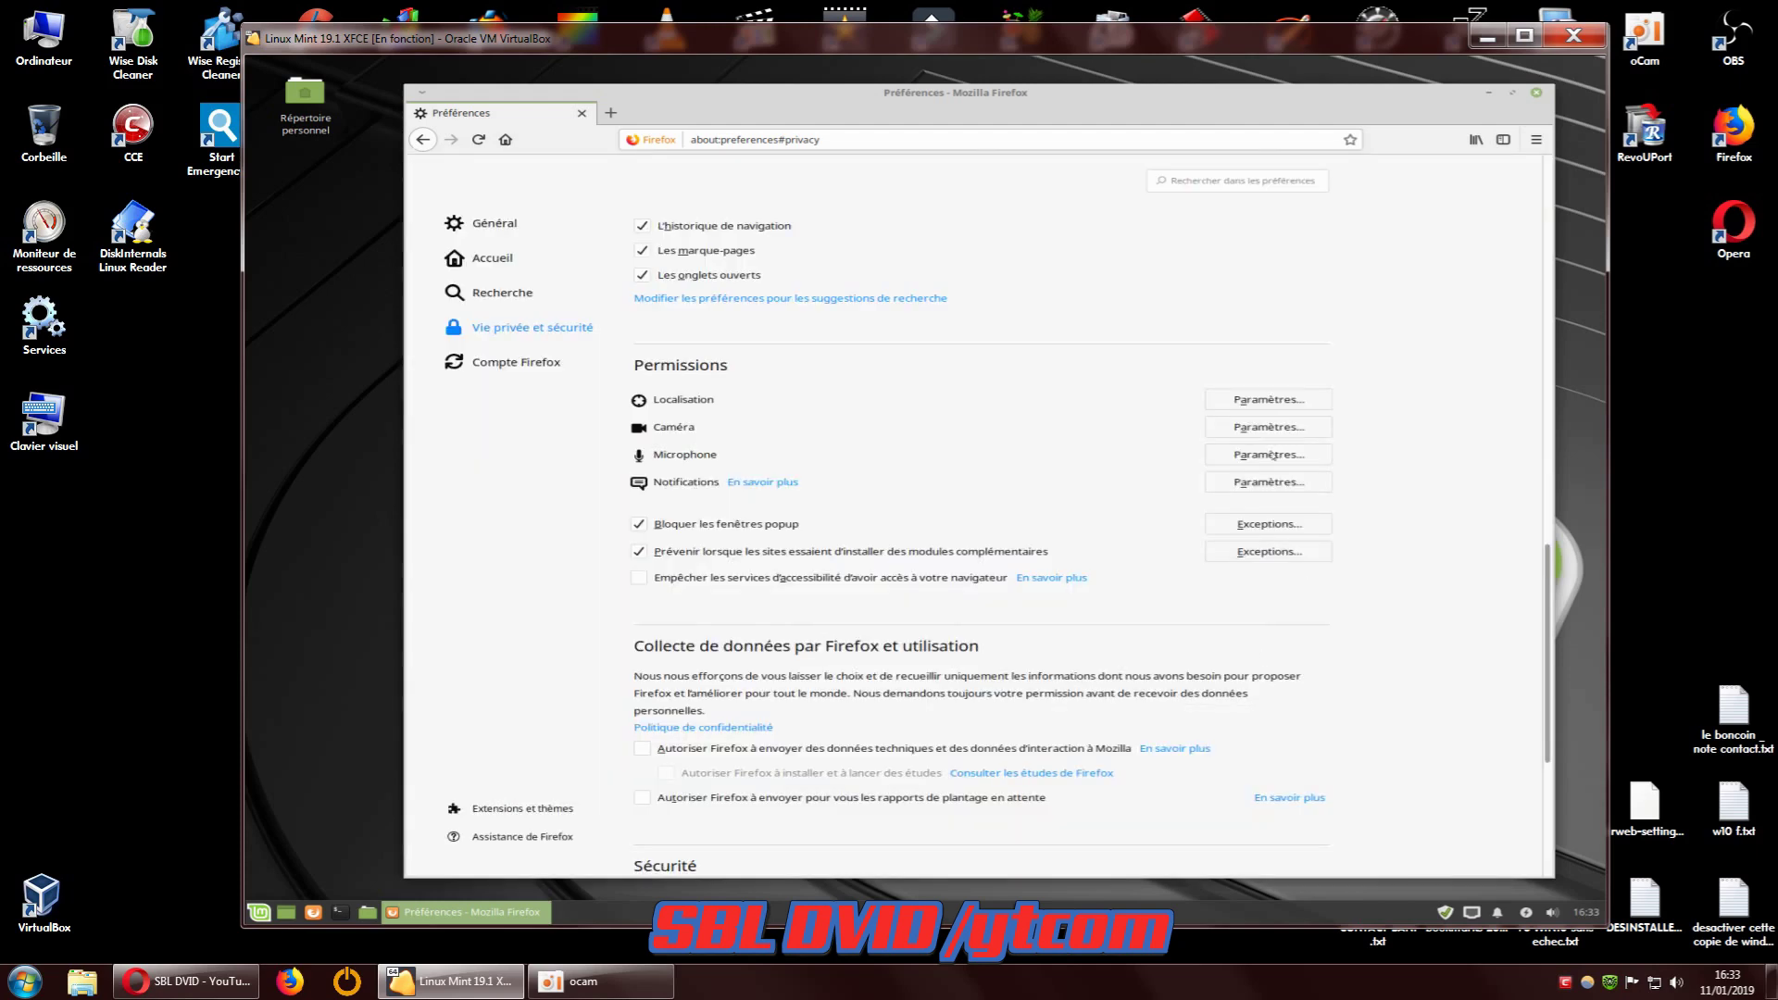